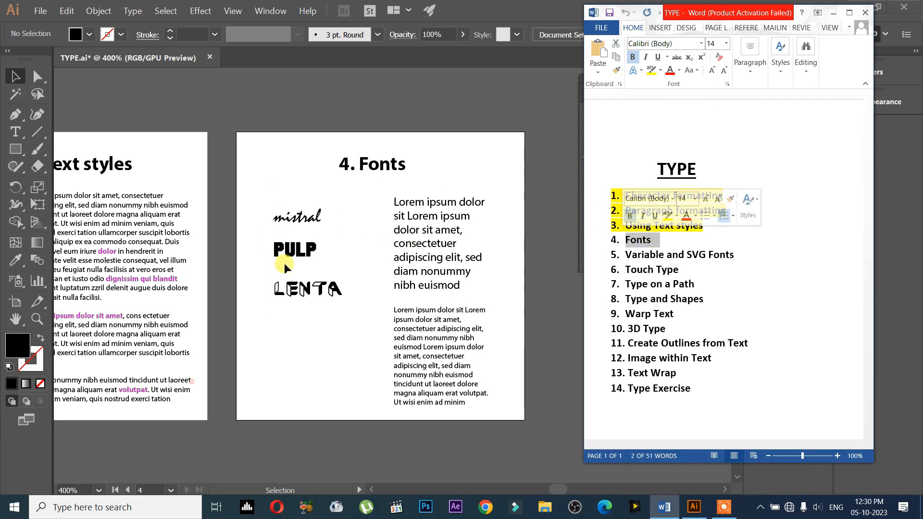
# Minimize the Word topic list to return to the Fonts artboard in Illustrator.
pyautogui.click(671, 243)
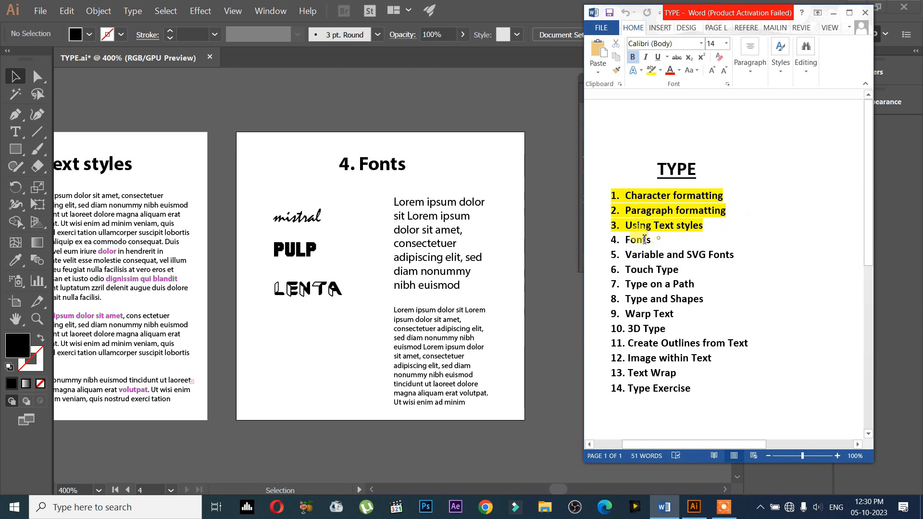
pyautogui.click(662, 71)
pyautogui.click(672, 98)
pyautogui.click(666, 241)
pyautogui.click(834, 13)
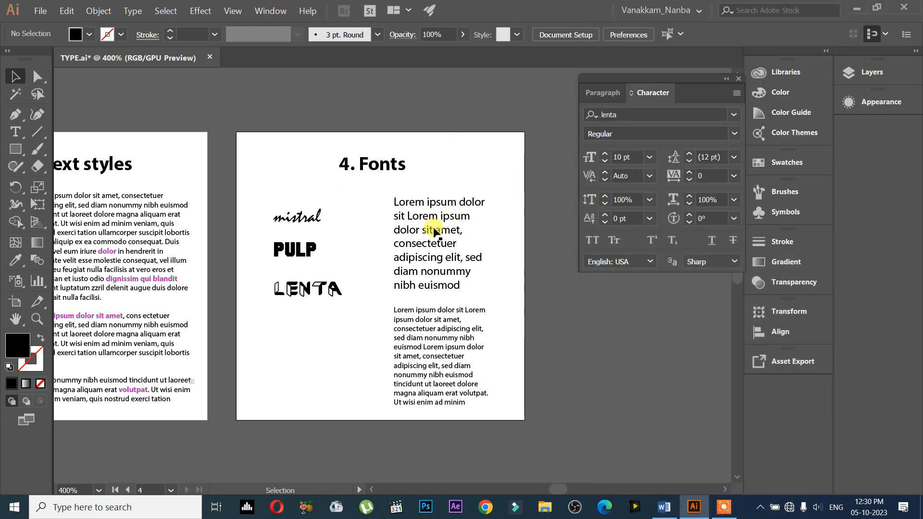
# Create a new 200 x 200 px document from the recent custom presets.
pyautogui.moveTo(217, 275); pyautogui.dragTo(666, 266)
pyautogui.moveTo(327, 275)
pyautogui.mouseDown()
pyautogui.moveTo(522, 266)
pyautogui.moveTo(537, 305)
pyautogui.moveTo(523, 266)
pyautogui.moveTo(377, 290)
pyautogui.moveTo(240, 263)
pyautogui.mouseUp()
pyautogui.moveTo(348, 275); pyautogui.dragTo(70, 281)
pyautogui.moveTo(340, 269); pyautogui.dragTo(57, 283)
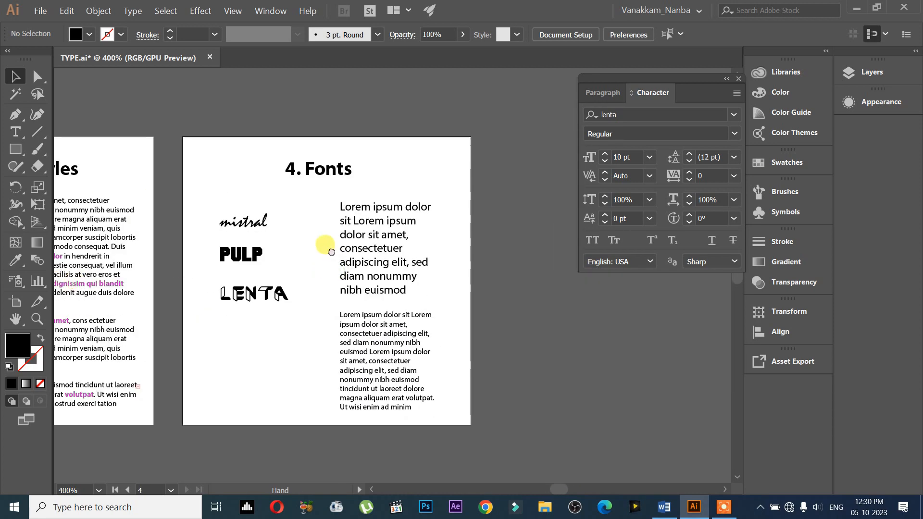
pyautogui.moveTo(331, 252); pyautogui.dragTo(317, 238)
pyautogui.click(37, 11)
pyautogui.click(38, 10)
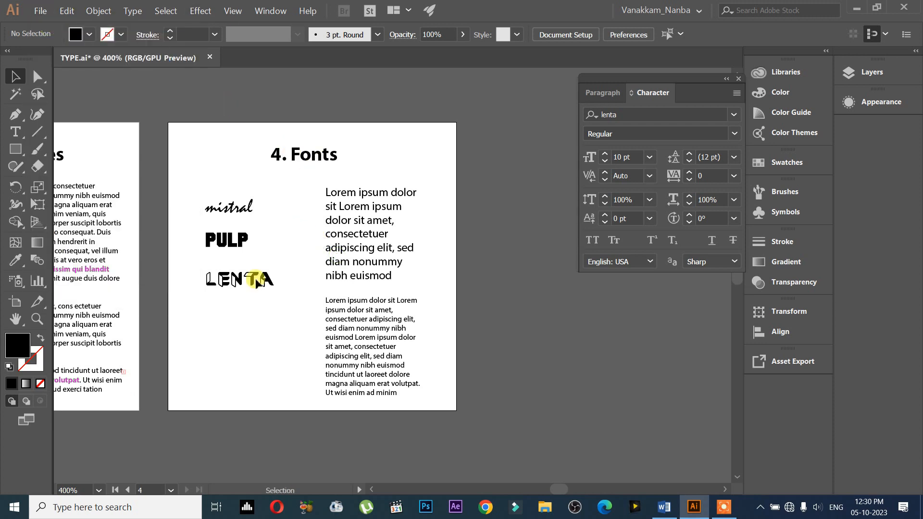
pyautogui.hotkey('ctrl', 'n')
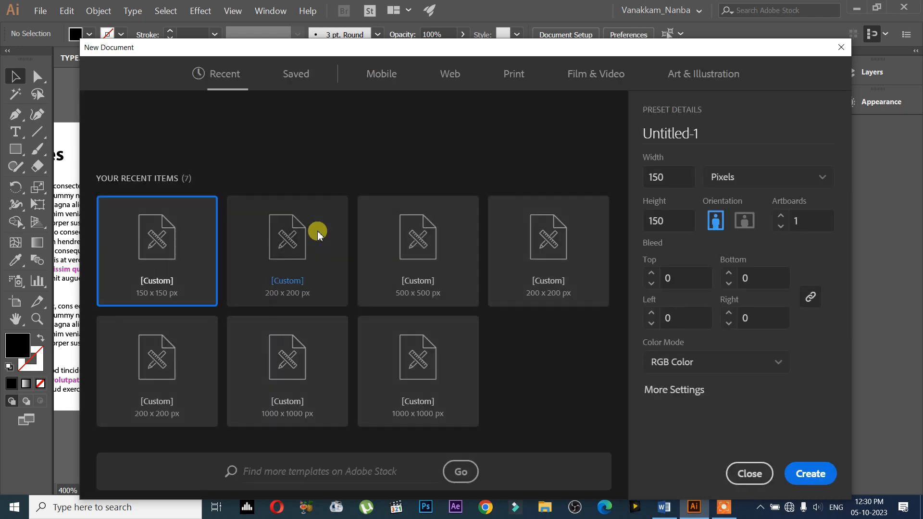
pyautogui.click(308, 308)
pyautogui.click(798, 473)
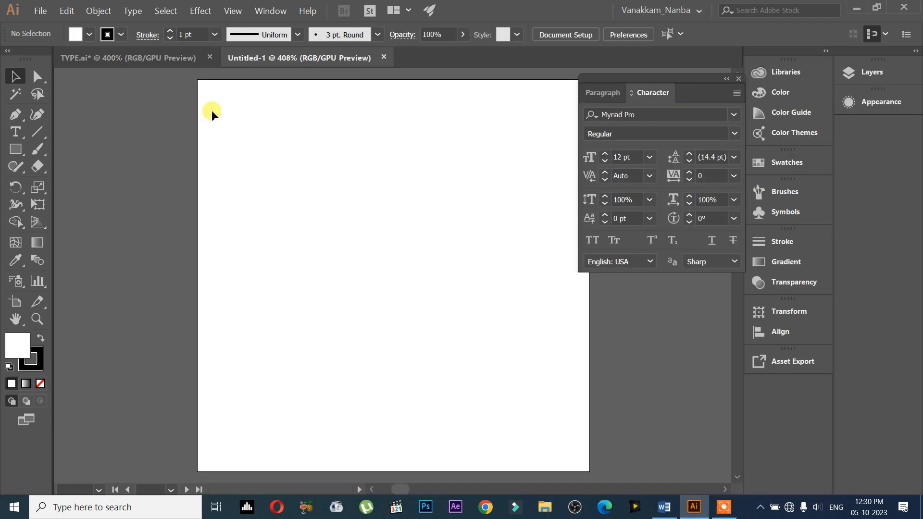
# Copy all text objects on the "4. Fonts" artboard of TYPE.ai and save that file.
pyautogui.click(175, 57)
pyautogui.moveTo(437, 418); pyautogui.dragTo(207, 119)
pyautogui.press('a')
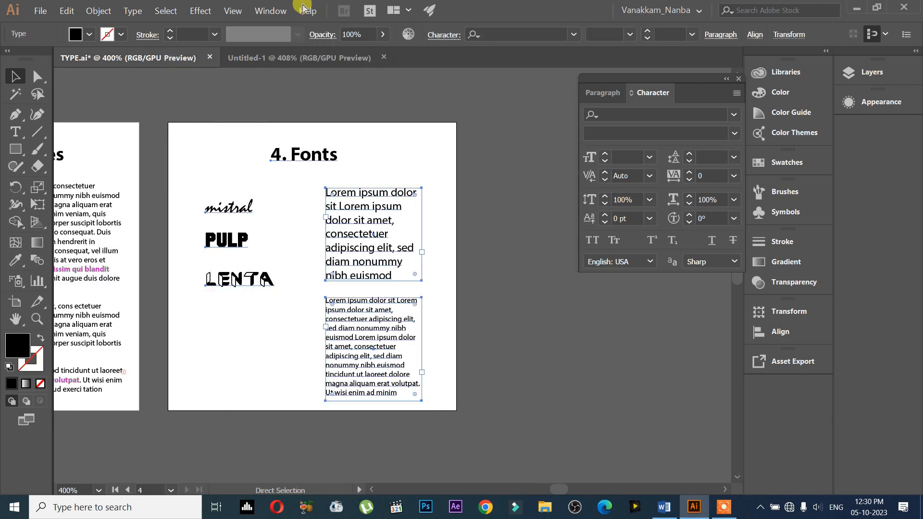
pyautogui.press('v')
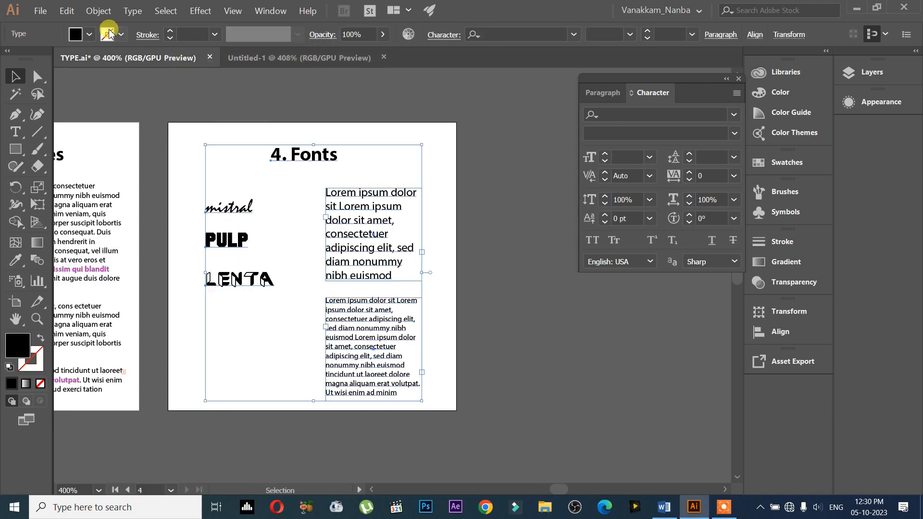
pyautogui.click(41, 10)
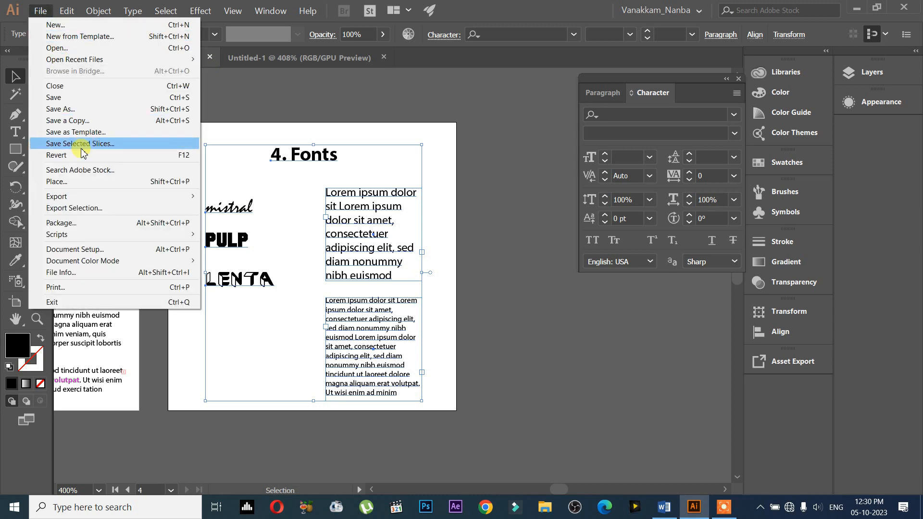
pyautogui.click(87, 98)
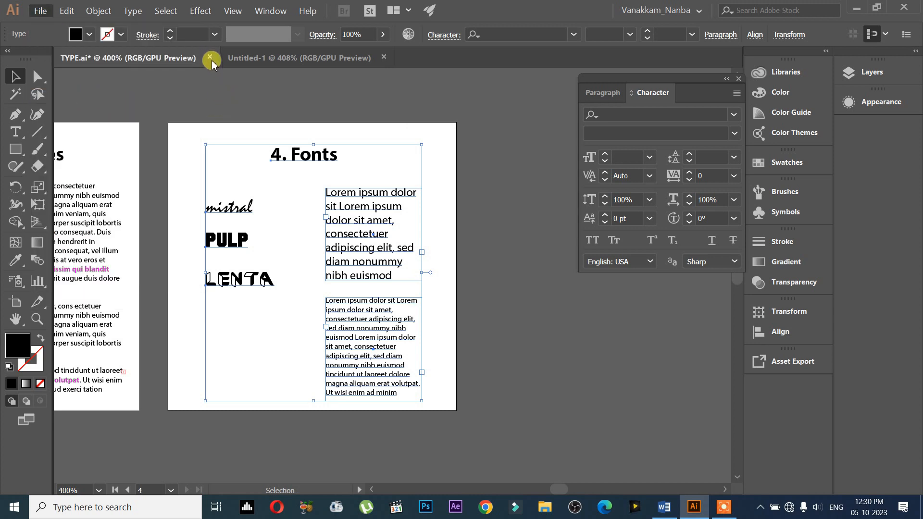
# Paste the copied text into the new untitled document and enlarge it proportionally to fill most of the artboard.
pyautogui.click(250, 58)
pyautogui.hotkey('ctrl', 'v')
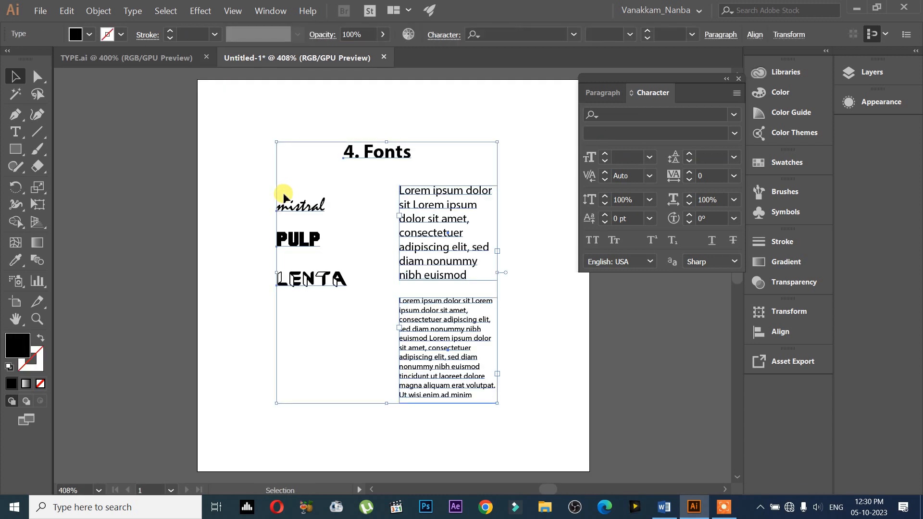
pyautogui.moveTo(496, 405); pyautogui.dragTo(555, 451)
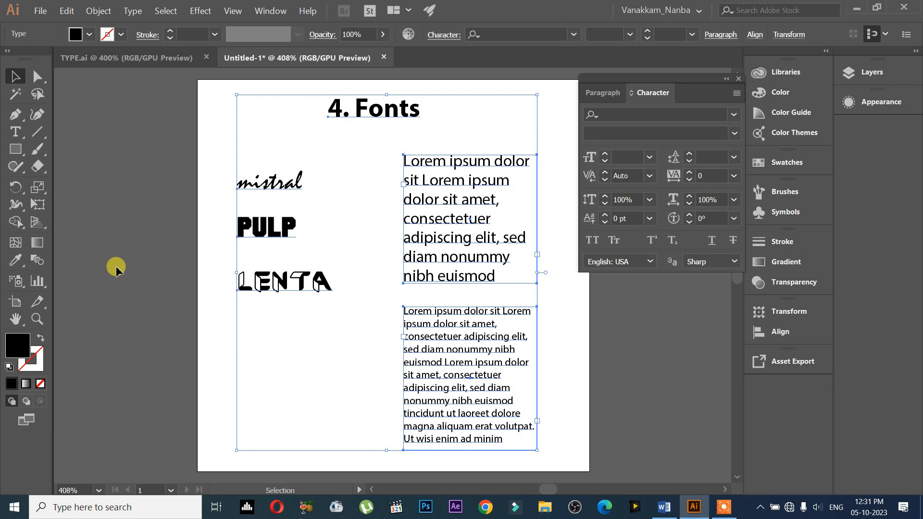
pyautogui.click(117, 264)
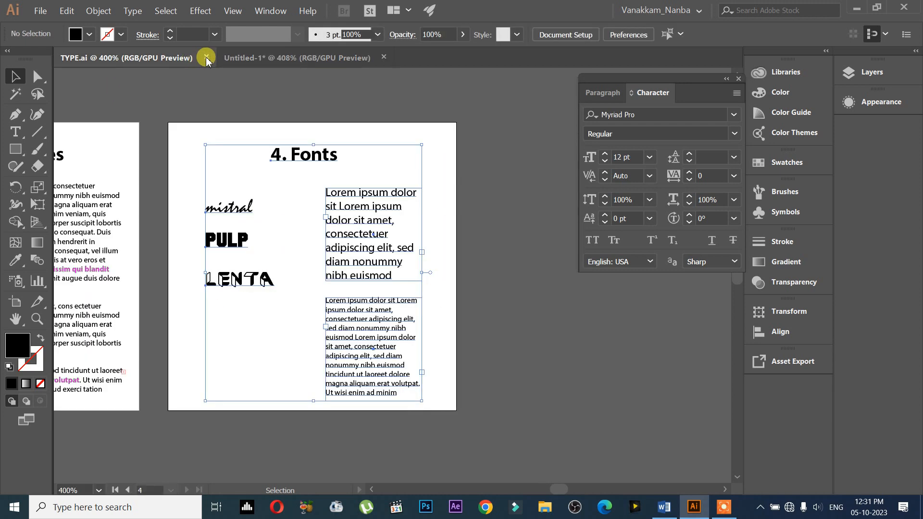
# Close TYPE.ai, keeping only the new document with the pasted text open.
pyautogui.click(206, 58)
pyautogui.scroll(-3, 357, 193)
pyautogui.scroll(2, 357, 193)
pyautogui.scroll(-1, 358, 193)
pyautogui.scroll(2, 358, 192)
pyautogui.scroll(-1, 381, 192)
pyautogui.moveTo(435, 195); pyautogui.dragTo(352, 205)
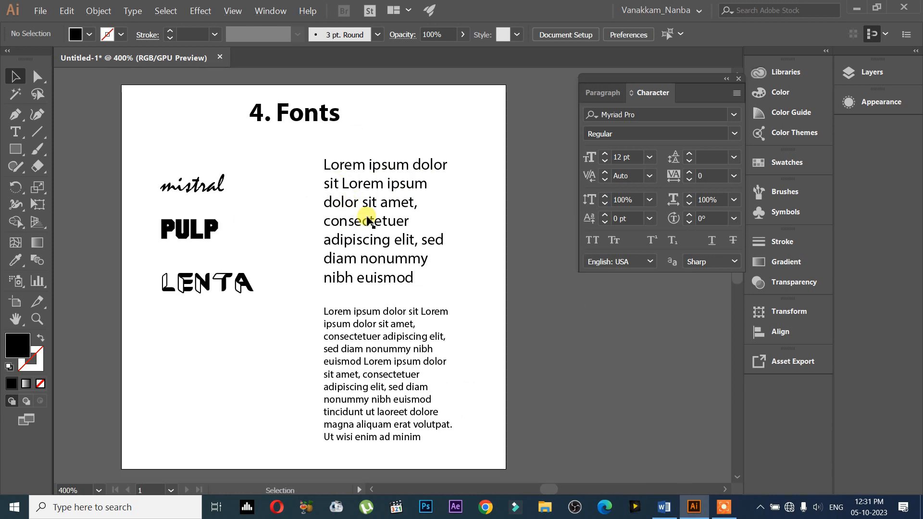
# Select the "4. Fonts" heading, then hide the Character settings and display them again.
pyautogui.click(313, 115)
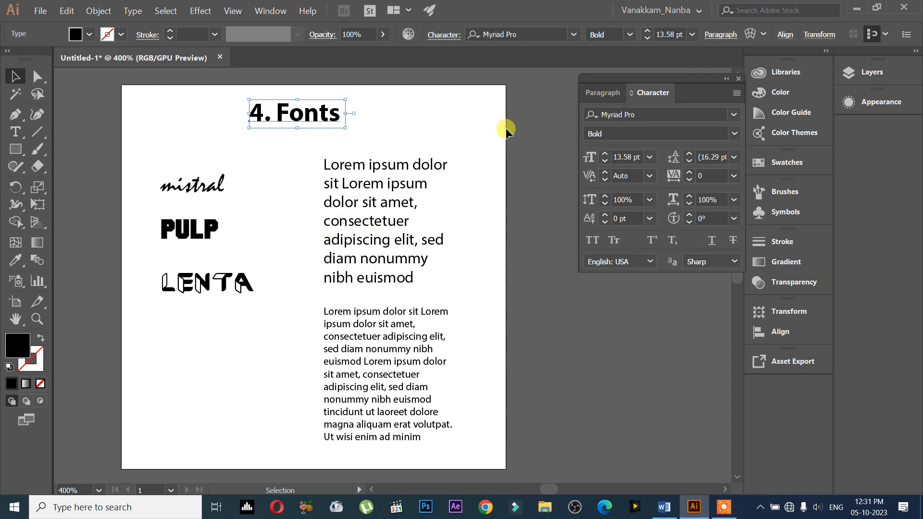
pyautogui.click(385, 131)
pyautogui.click(314, 116)
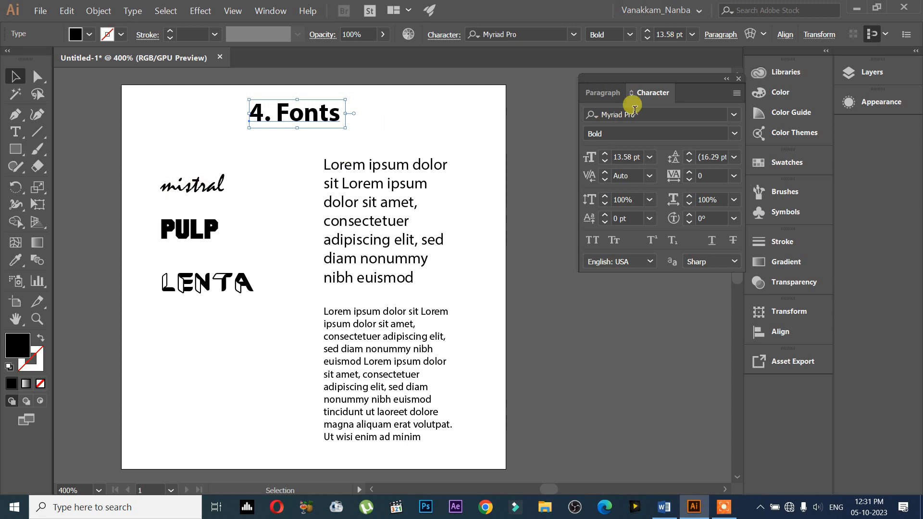
pyautogui.click(739, 79)
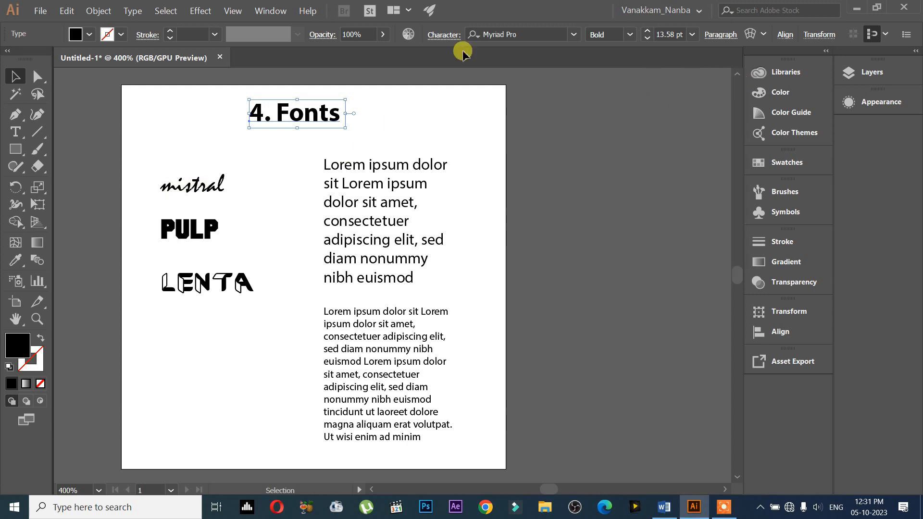
pyautogui.click(272, 11)
pyautogui.moveTo(373, 482)
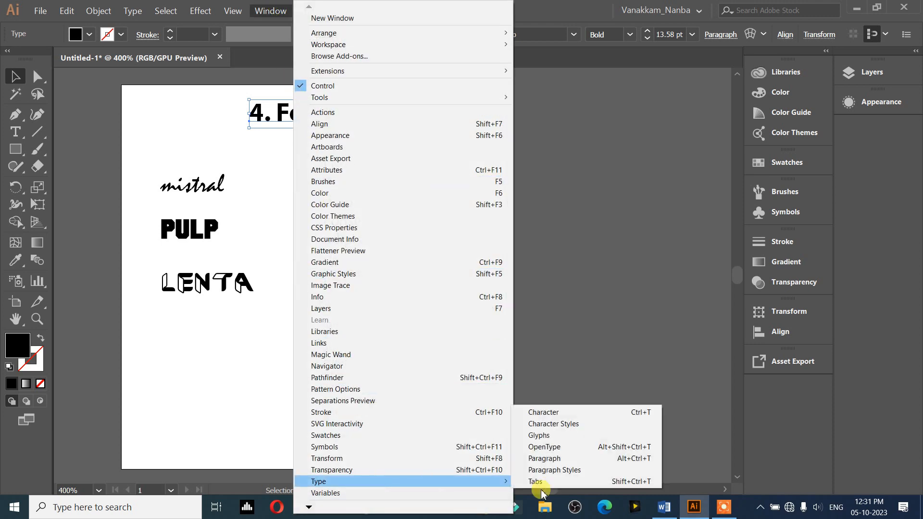
pyautogui.click(543, 412)
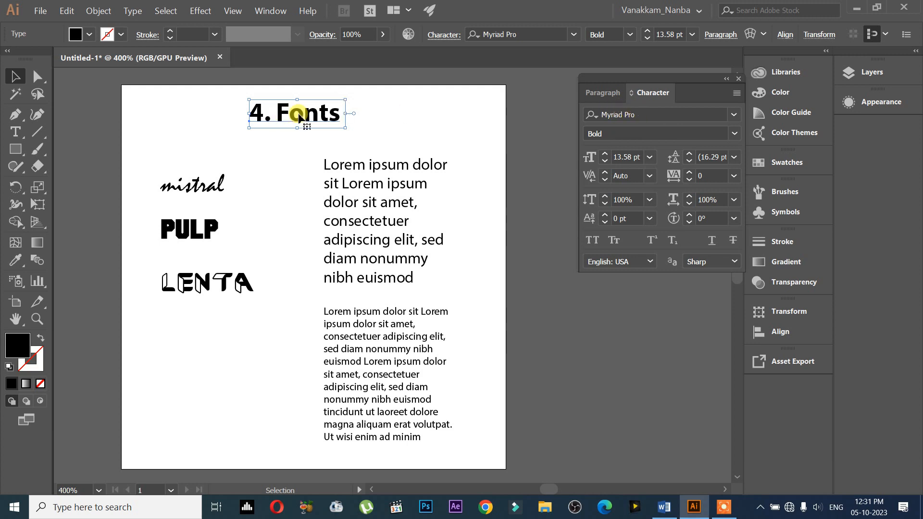
# Browse the font list with live previews and set the "4. Fonts" heading to Stencil.
pyautogui.click(735, 116)
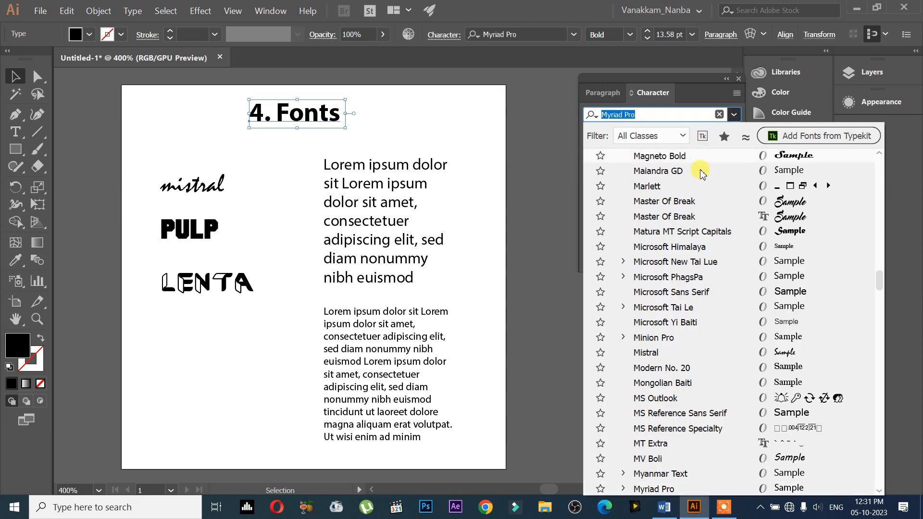
pyautogui.scroll(-4, 702, 243)
pyautogui.scroll(-10, 702, 243)
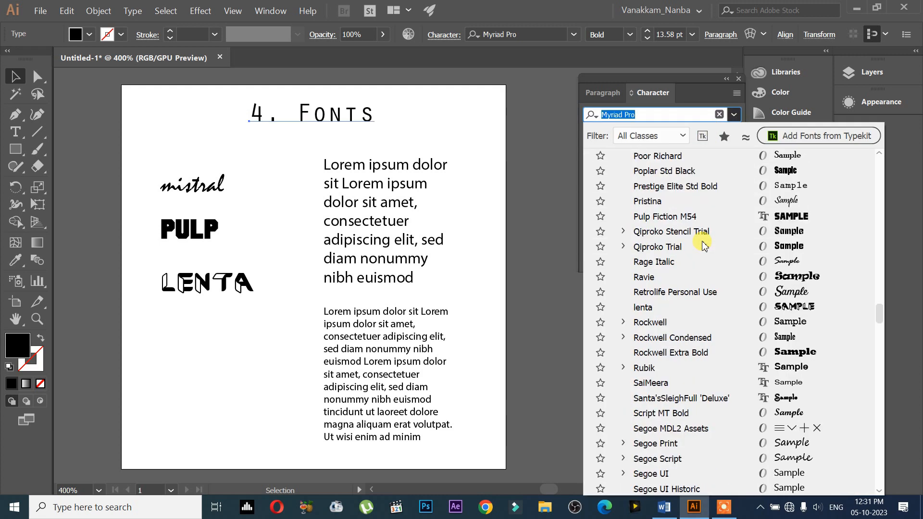
pyautogui.scroll(-4, 702, 240)
pyautogui.scroll(4, 705, 217)
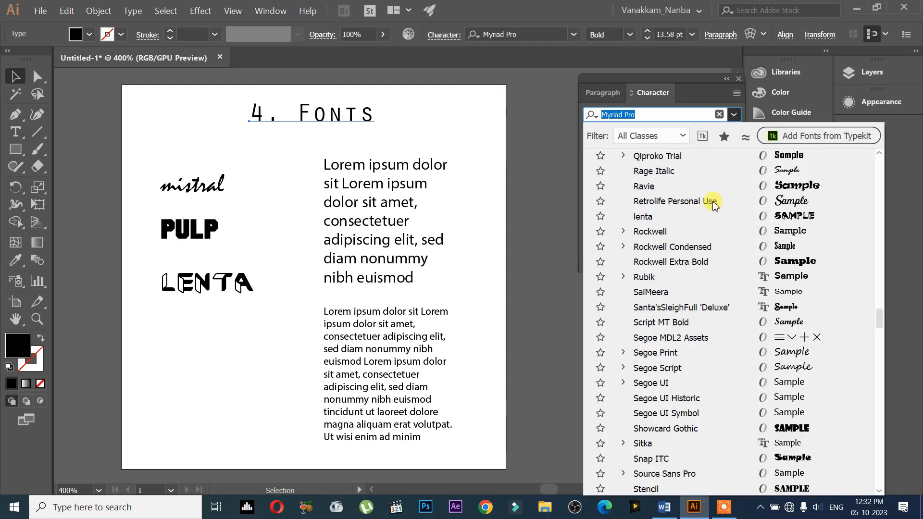
pyautogui.scroll(-8, 732, 222)
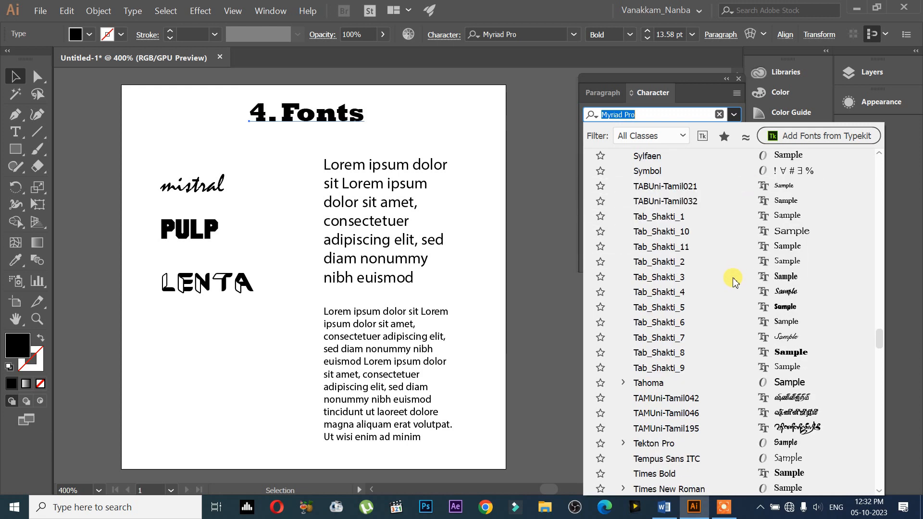
pyautogui.scroll(2, 726, 267)
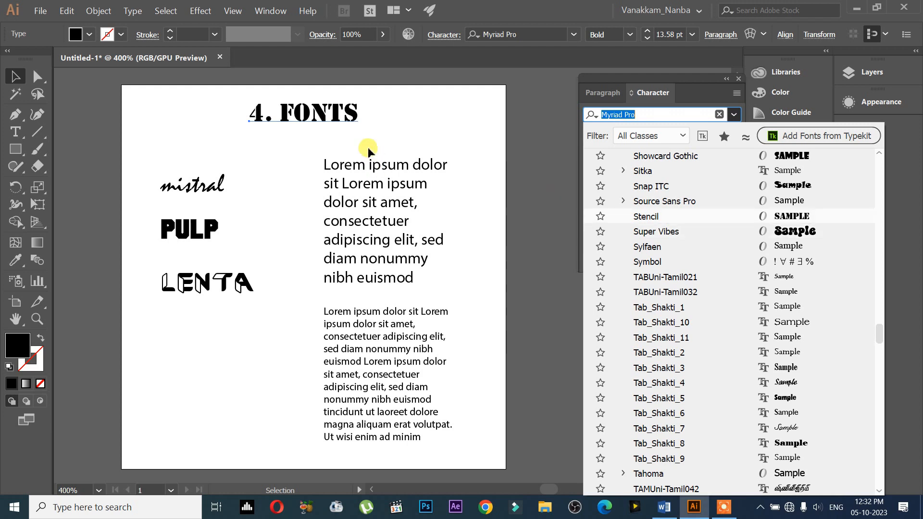
pyautogui.click(731, 221)
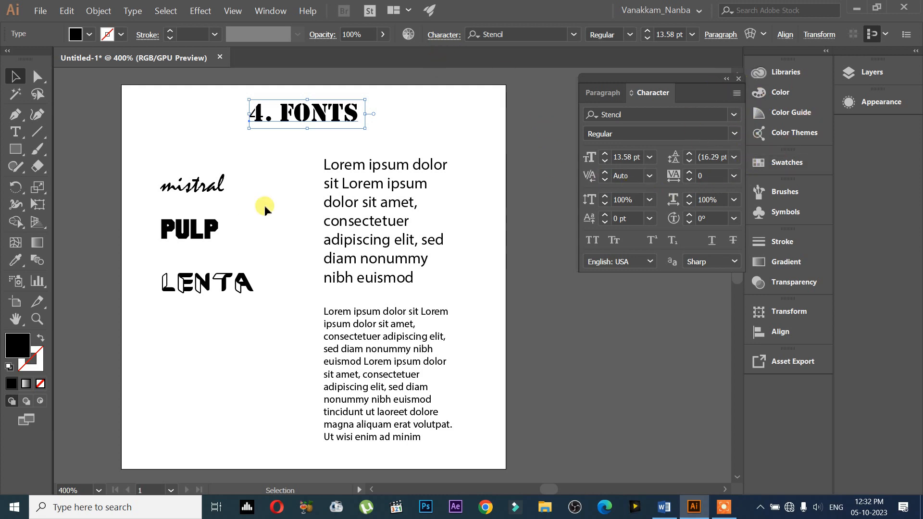
pyautogui.click(464, 129)
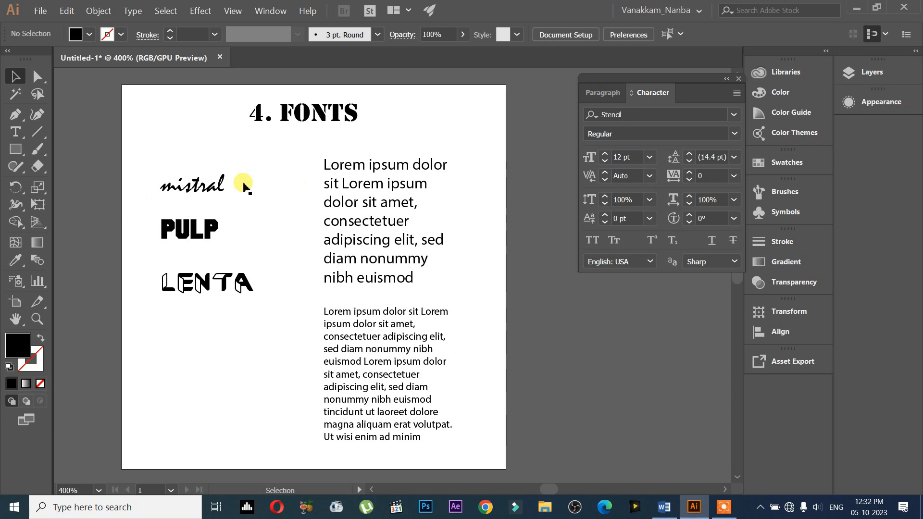
# Change the "4. Fonts" heading's font to Segoe Script.
pyautogui.click(331, 108)
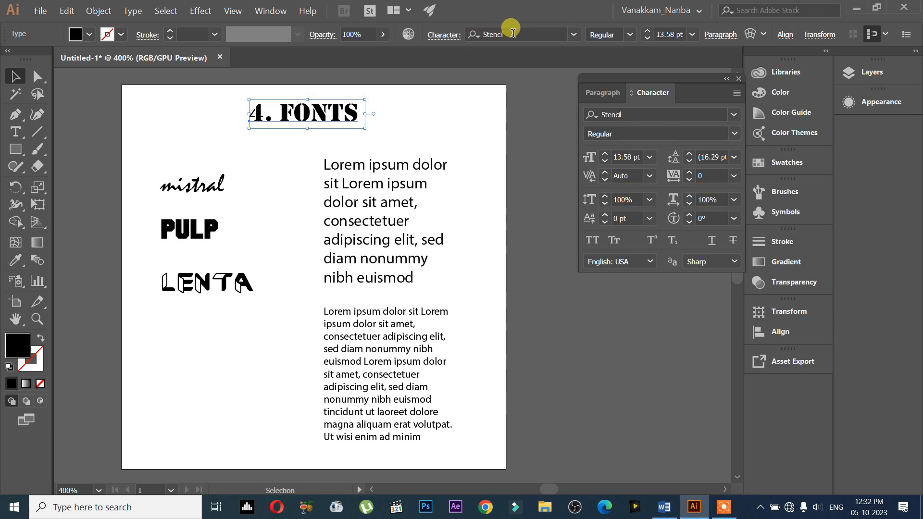
pyautogui.click(575, 36)
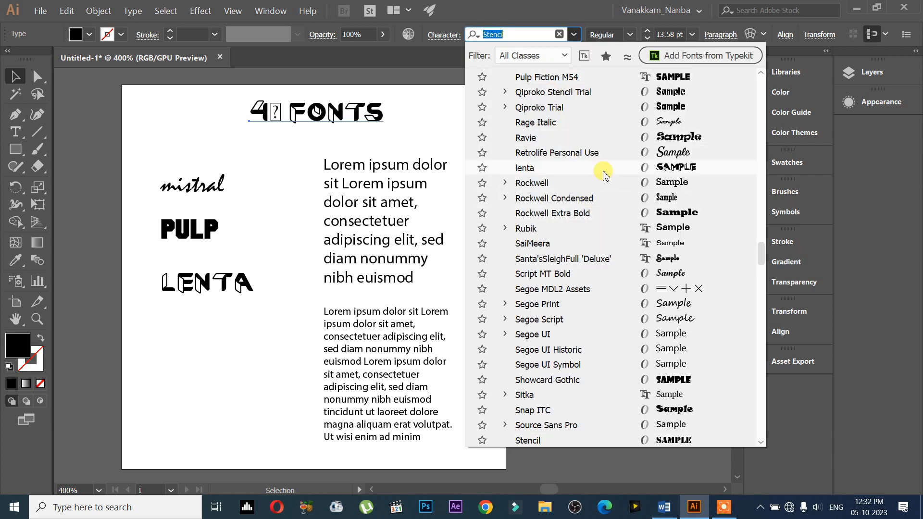
pyautogui.click(596, 325)
pyautogui.click(403, 124)
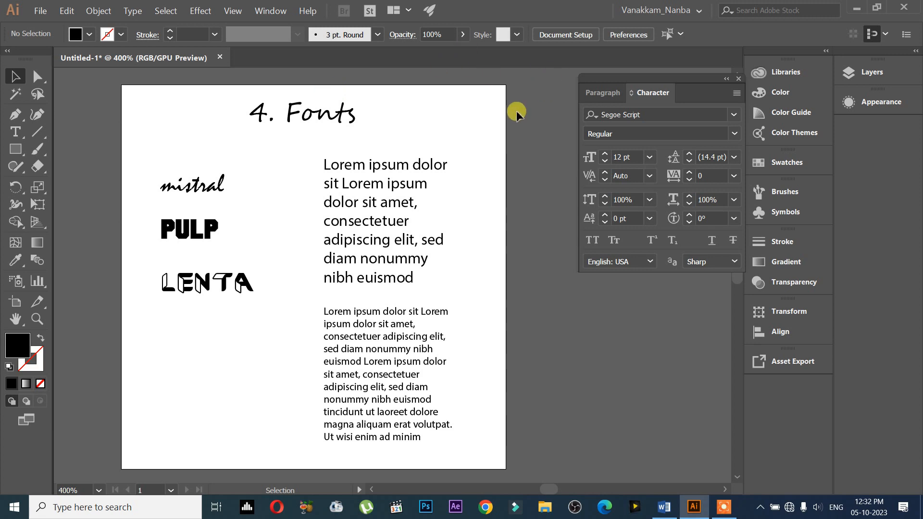
pyautogui.click(315, 133)
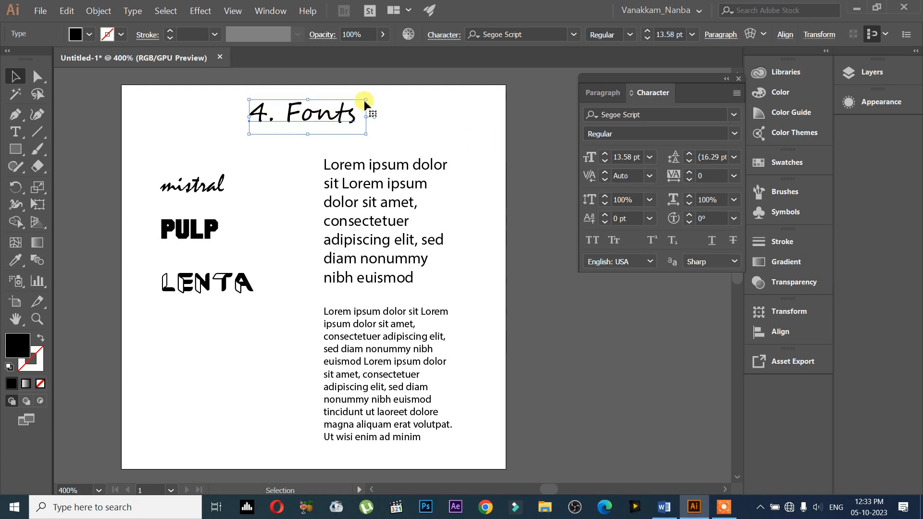
pyautogui.click(574, 35)
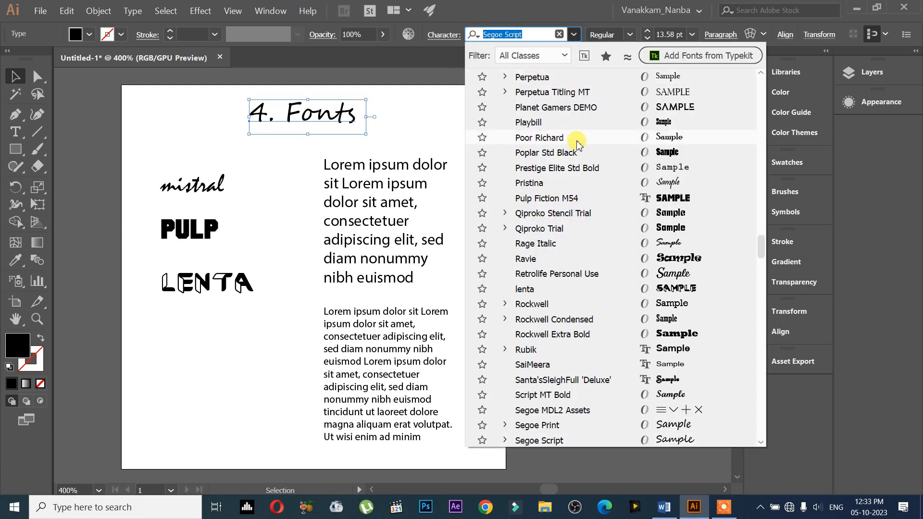
pyautogui.click(245, 351)
# Move the large Lorem ipsum paragraph slightly down, closer to the small paragraph.
pyautogui.click(359, 205)
pyautogui.moveTo(360, 204); pyautogui.dragTo(358, 219)
# Duplicate the small Lorem ipsum paragraph into the empty area below LENTA and shrink the copy's text frame to fit the artboard.
pyautogui.click(381, 321)
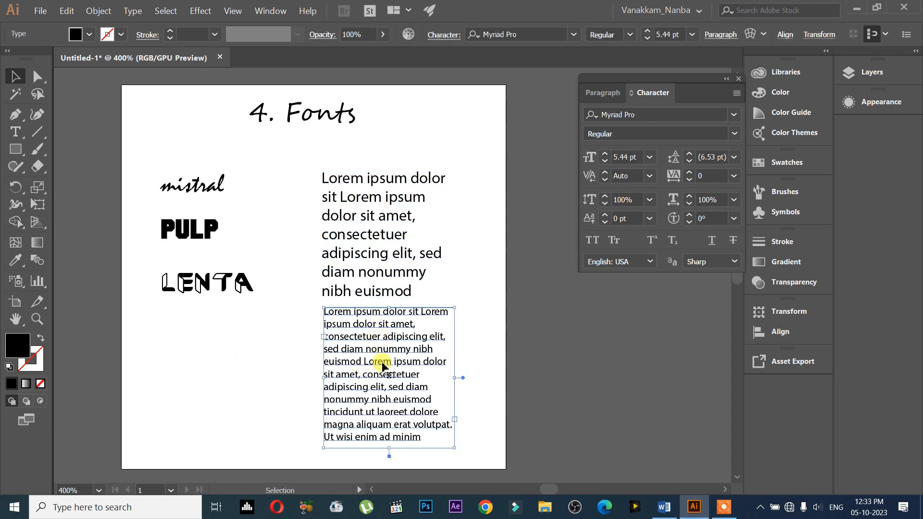
pyautogui.moveTo(400, 354); pyautogui.dragTo(268, 417)
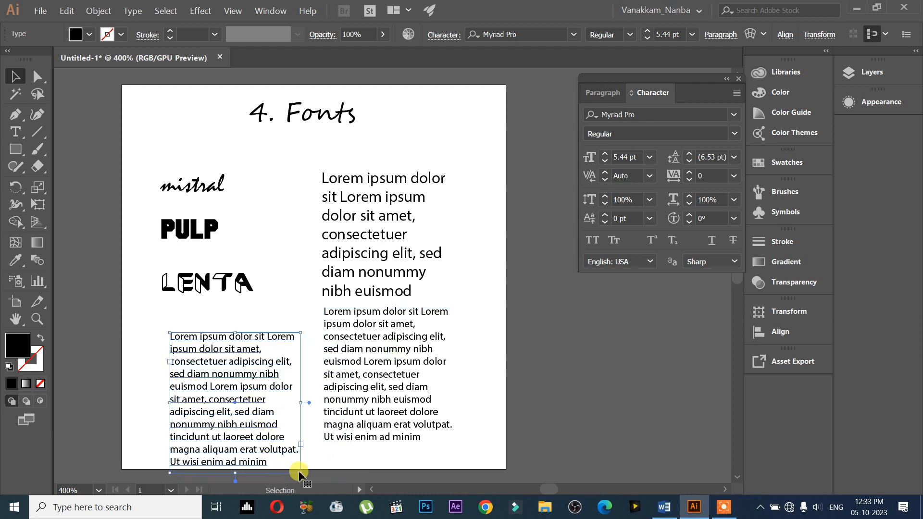
pyautogui.moveTo(300, 473); pyautogui.dragTo(294, 445)
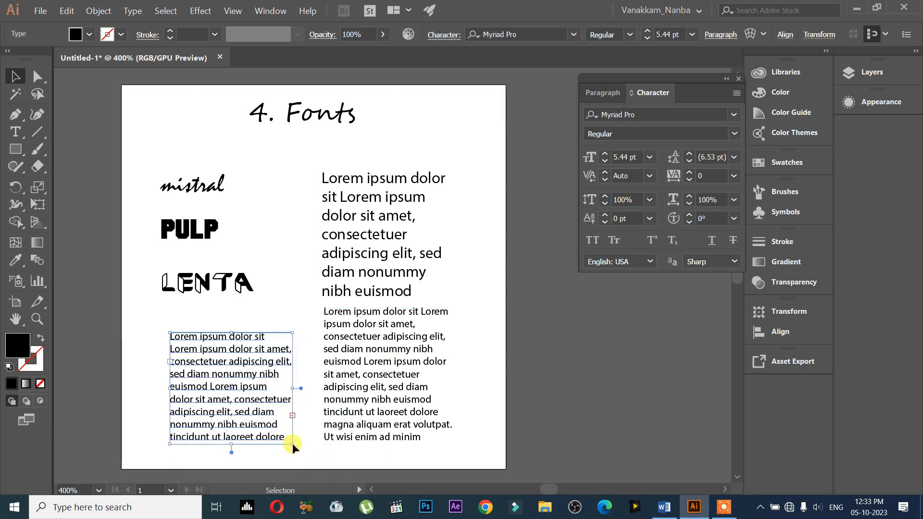
# Set the font size of all text in the paragraph copy below LENTA to 7 pt.
pyautogui.doubleClick(262, 414)
pyautogui.hotkey('ctrl', 'a')
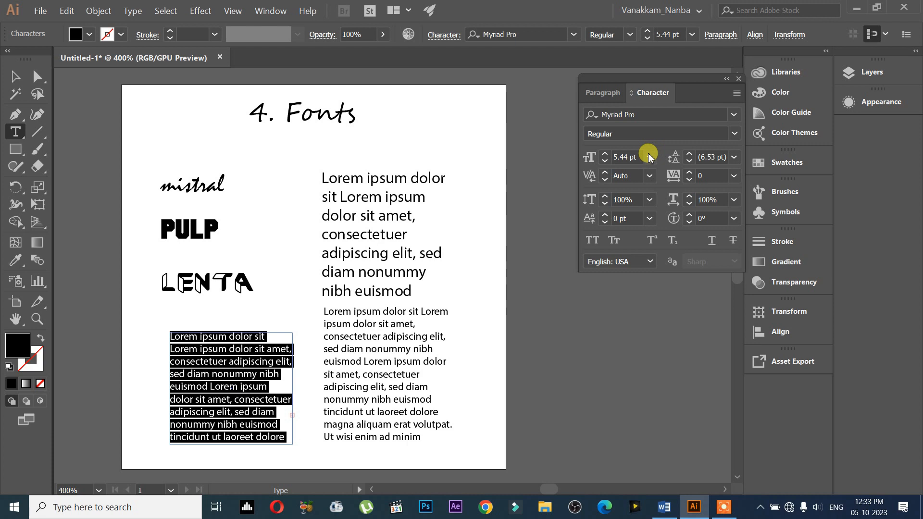
pyautogui.click(606, 154)
pyautogui.click(606, 154)
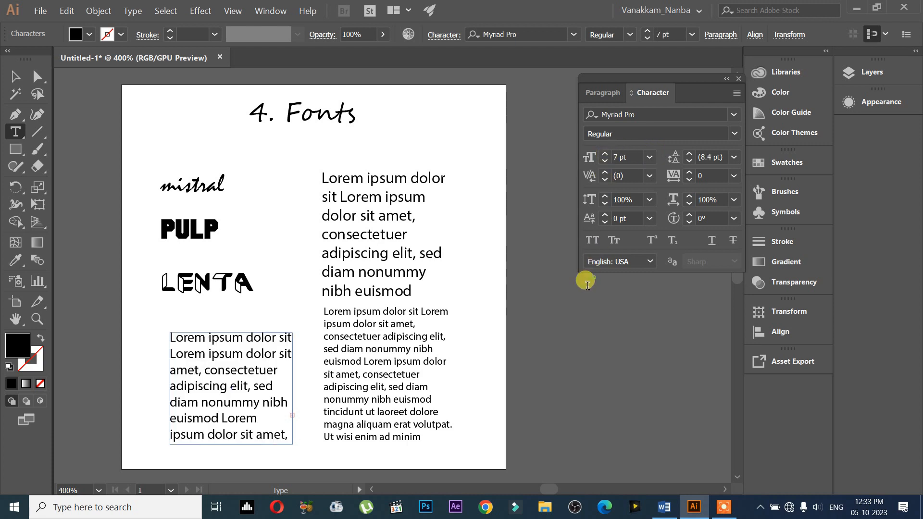
# Shift the large Lorem ipsum paragraph slightly right and move the small one beneath it slightly down and right.
pyautogui.moveTo(388, 277)
pyautogui.mouseDown()
pyautogui.moveTo(400, 253)
pyautogui.moveTo(377, 200)
pyautogui.moveTo(405, 241)
pyautogui.moveTo(384, 264)
pyautogui.mouseUp()
pyautogui.click(25, 77)
pyautogui.moveTo(374, 382); pyautogui.dragTo(384, 391)
# Move the words mistral, PULP and LENTA up and to the left, stacking them closer together below the heading.
pyautogui.click(197, 185)
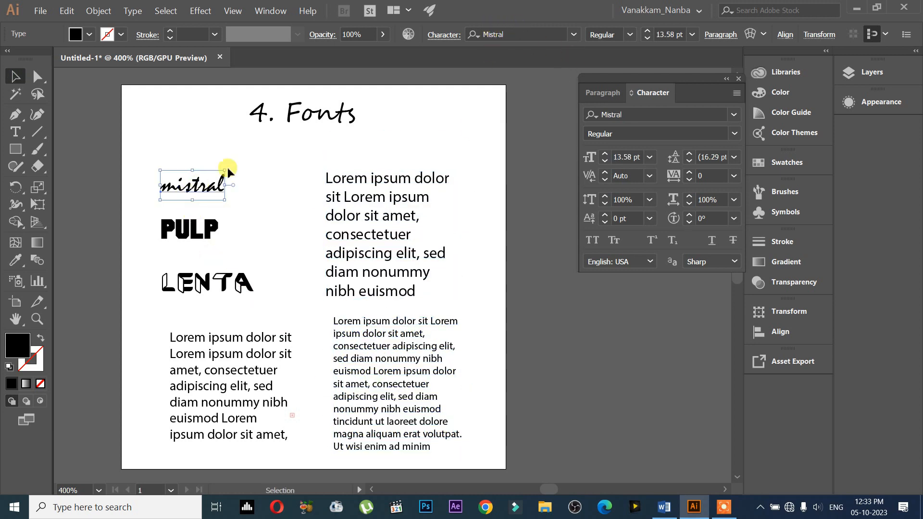
pyautogui.moveTo(196, 200); pyautogui.dragTo(177, 171)
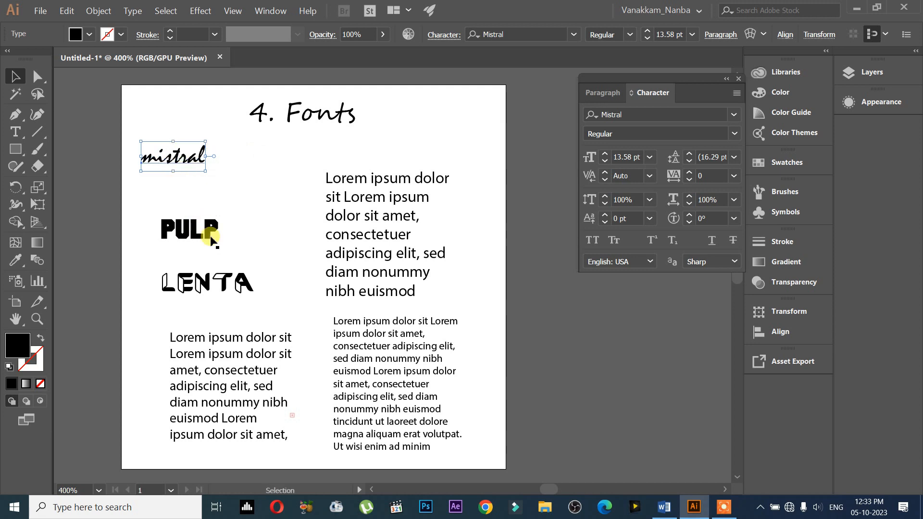
pyautogui.moveTo(197, 222); pyautogui.dragTo(183, 194)
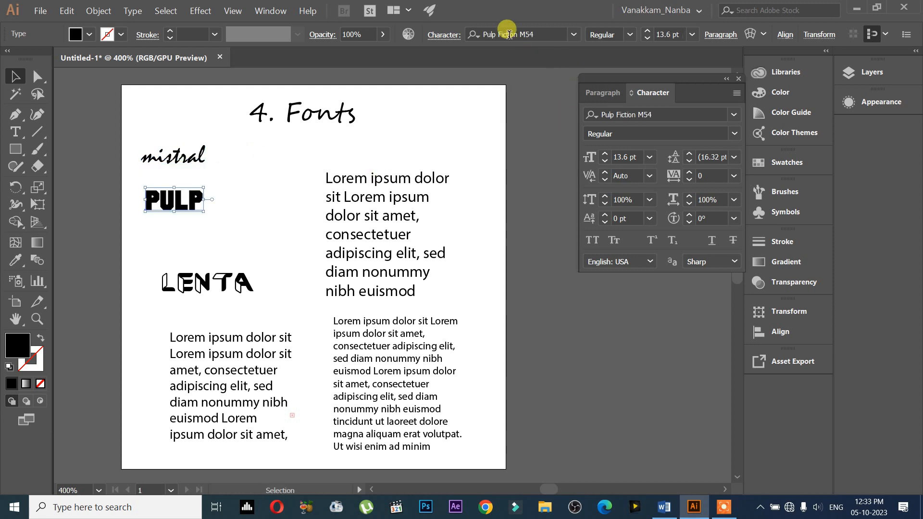
pyautogui.moveTo(225, 266); pyautogui.dragTo(198, 220)
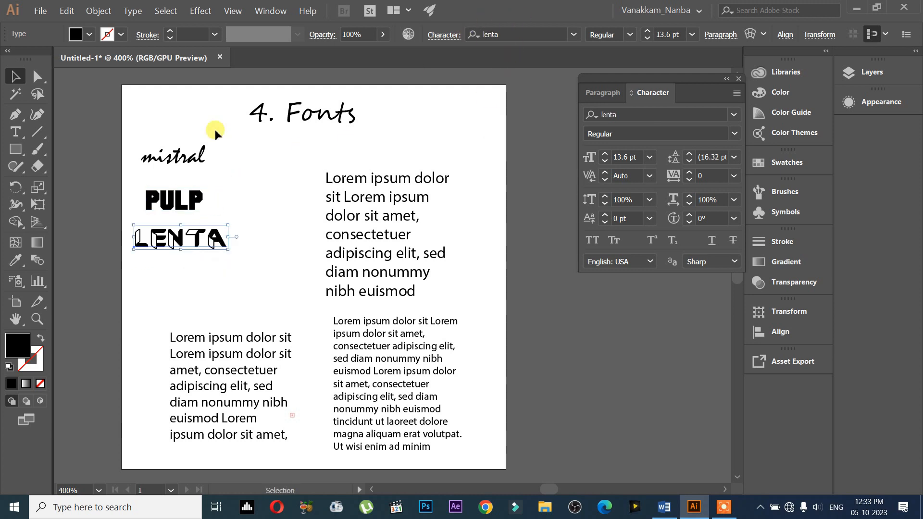
pyautogui.click(574, 34)
pyautogui.press('Up')
pyautogui.click(329, 143)
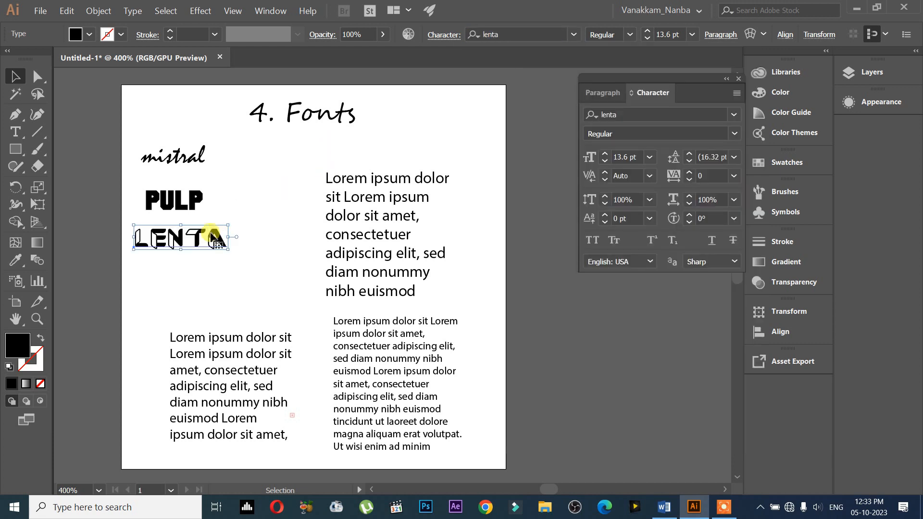
pyautogui.doubleClick(192, 237)
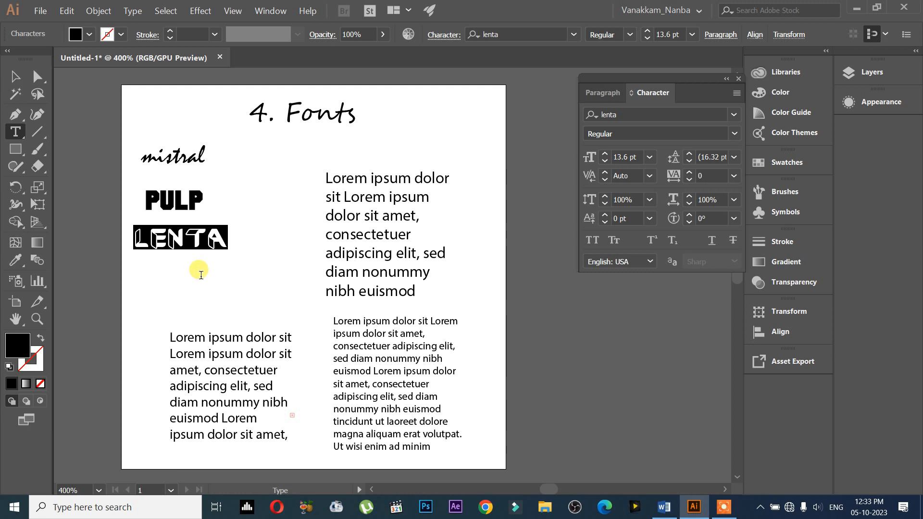
pyautogui.press('Escape')
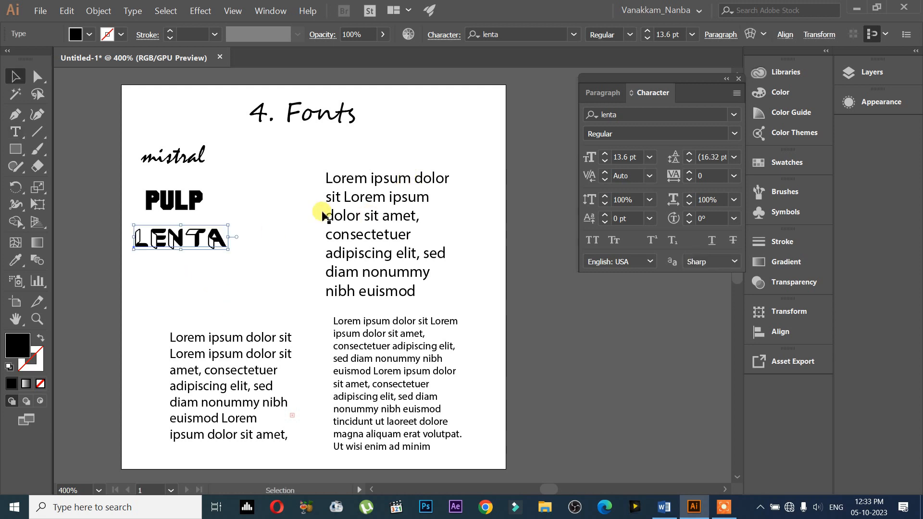
# Move the three words mistral, PULP and LENTA together slightly down and to the right, then deselect them.
pyautogui.moveTo(254, 145); pyautogui.dragTo(105, 284)
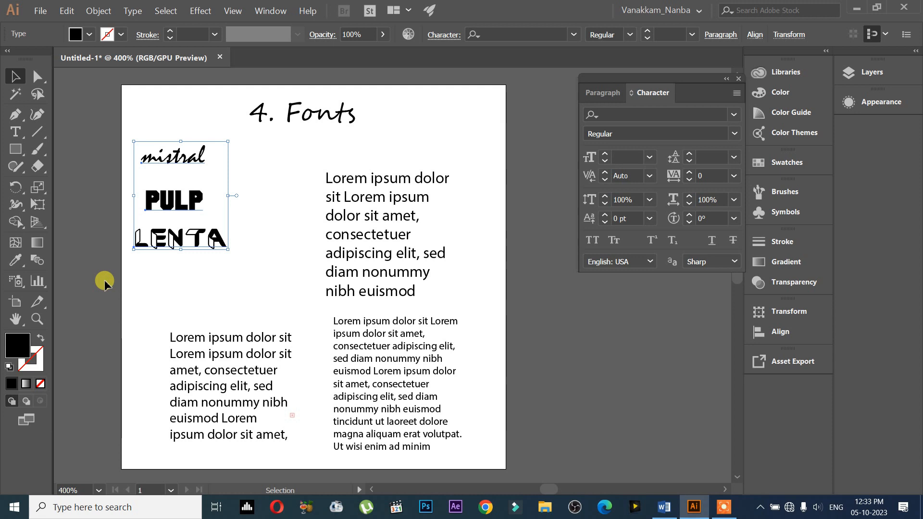
pyautogui.moveTo(158, 244); pyautogui.dragTo(163, 264)
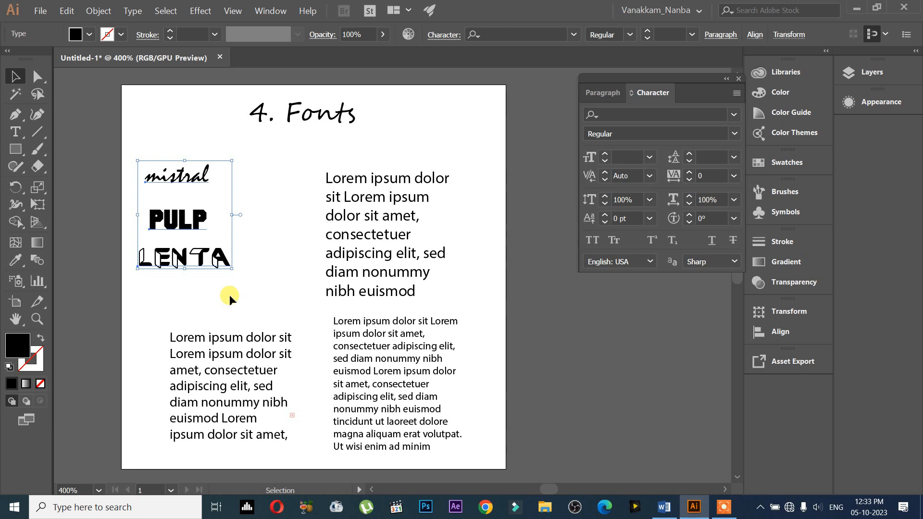
pyautogui.click(229, 295)
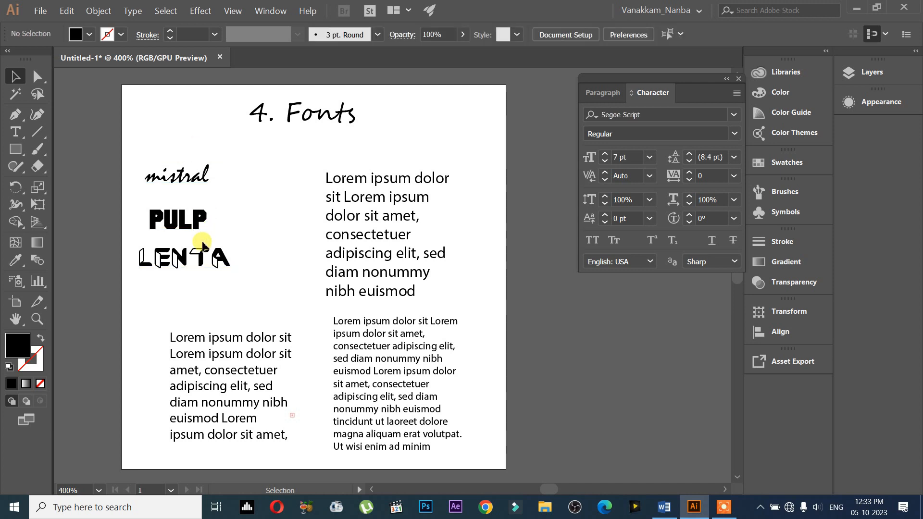
# Move the large Lorem ipsum paragraph up and right, and shift the small one beneath it slightly up.
pyautogui.moveTo(351, 200); pyautogui.dragTo(358, 191)
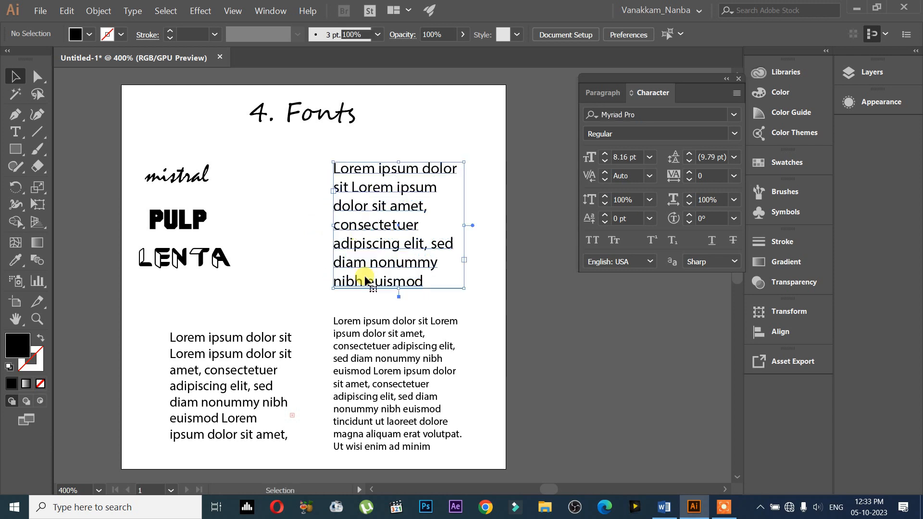
pyautogui.moveTo(373, 338); pyautogui.dragTo(375, 326)
pyautogui.moveTo(267, 284); pyautogui.dragTo(101, 149)
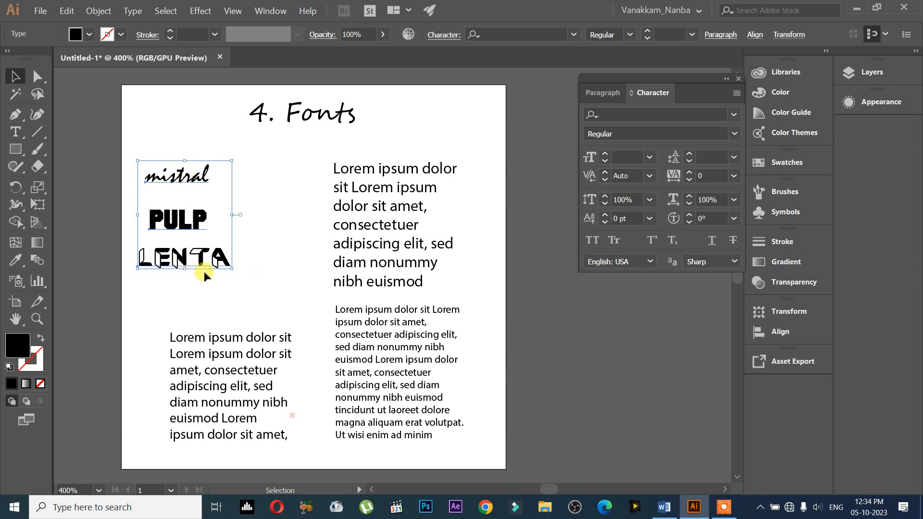
pyautogui.click(267, 262)
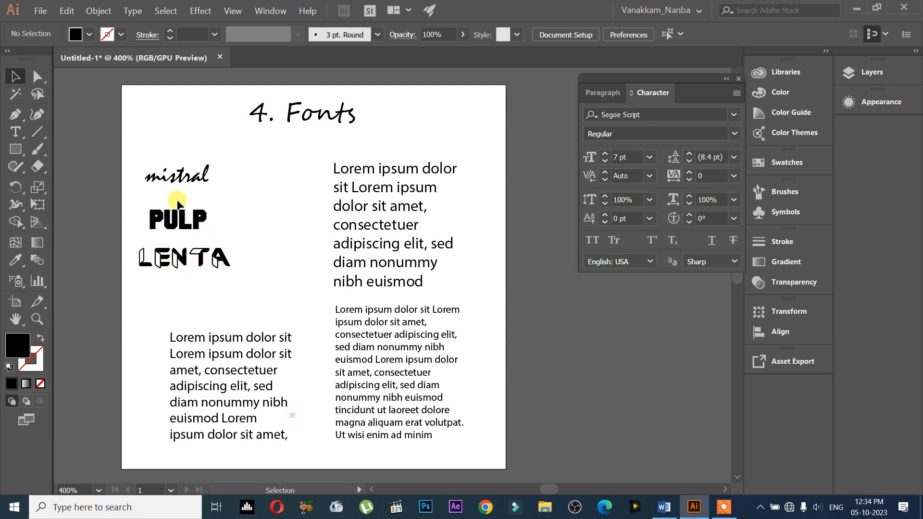
pyautogui.click(178, 182)
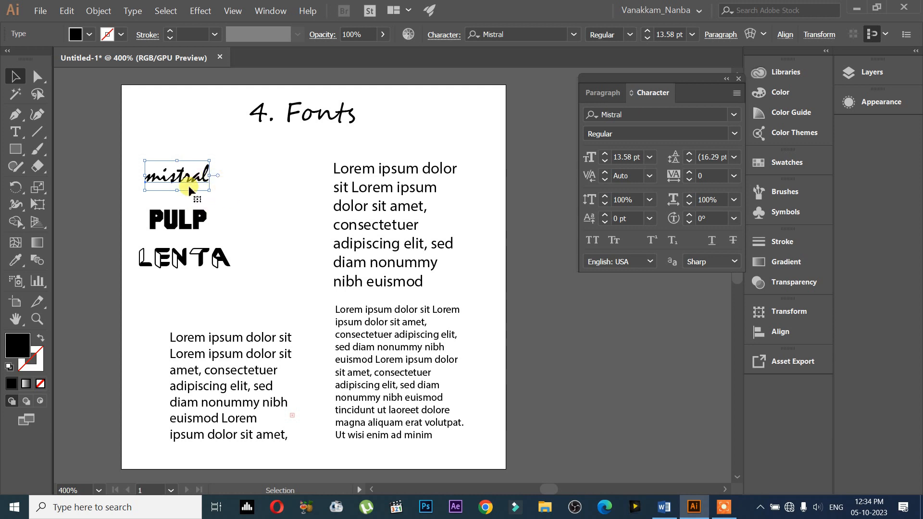
# Nudge the small Lorem ipsum paragraph under the large one slightly down and to the left.
pyautogui.click(356, 372)
pyautogui.moveTo(384, 367); pyautogui.dragTo(380, 372)
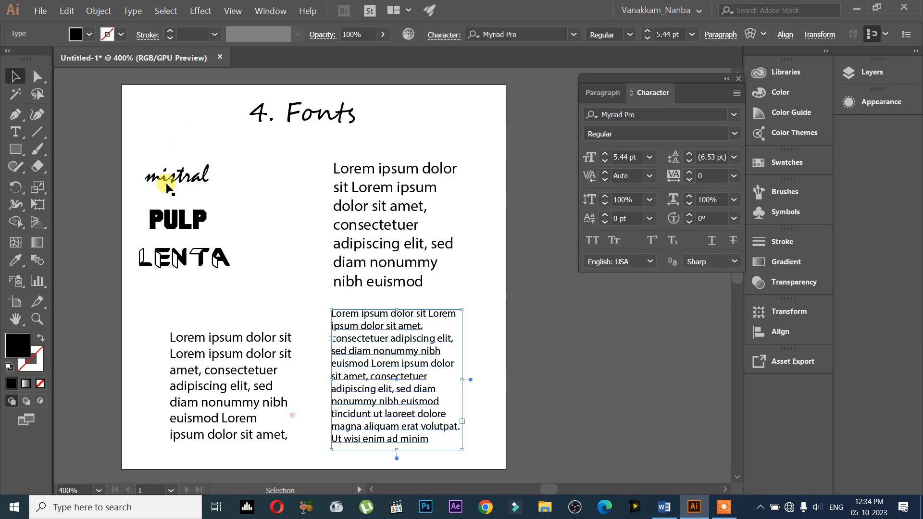
# Browse the font list for the small Lorem ipsum paragraph, preview Mistral on it, and close the list without applying a font.
pyautogui.click(575, 34)
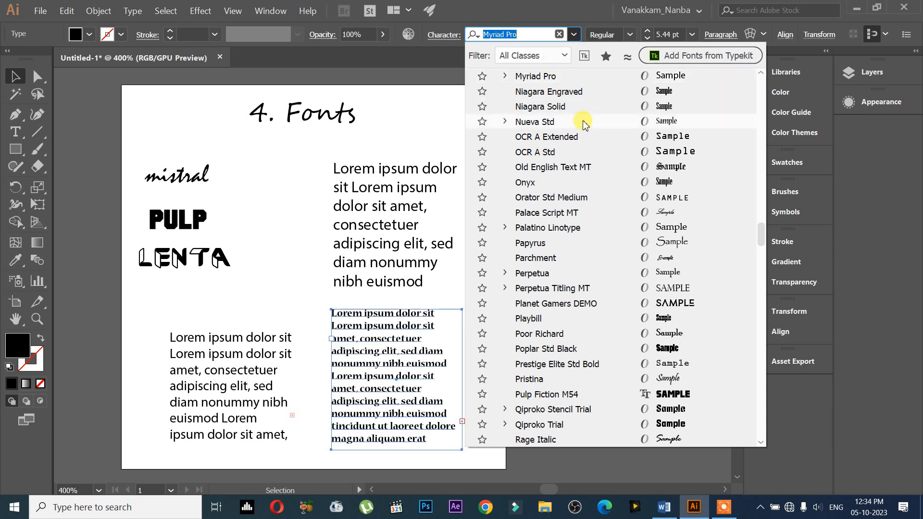
pyautogui.scroll(-3, 585, 125)
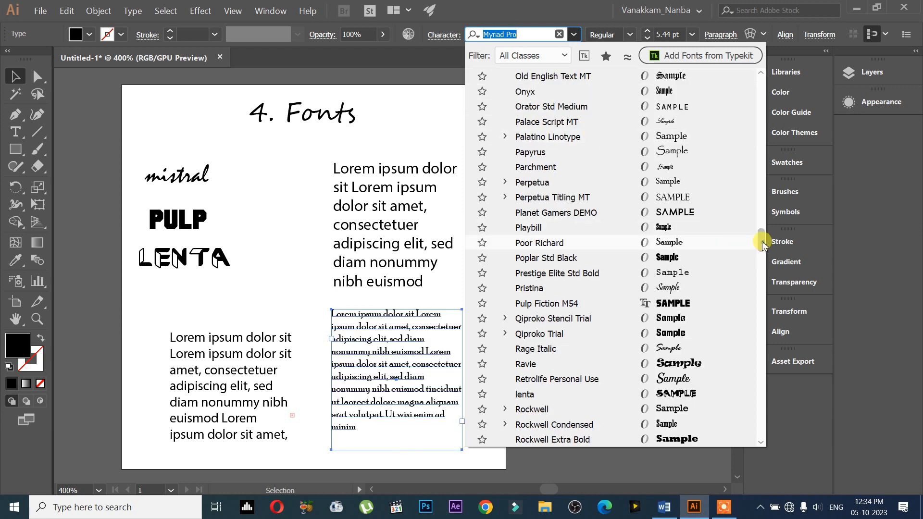
pyautogui.scroll(10, 674, 186)
pyautogui.scroll(-15, 674, 185)
pyautogui.scroll(-8, 678, 191)
pyautogui.moveTo(761, 268); pyautogui.dragTo(765, 202)
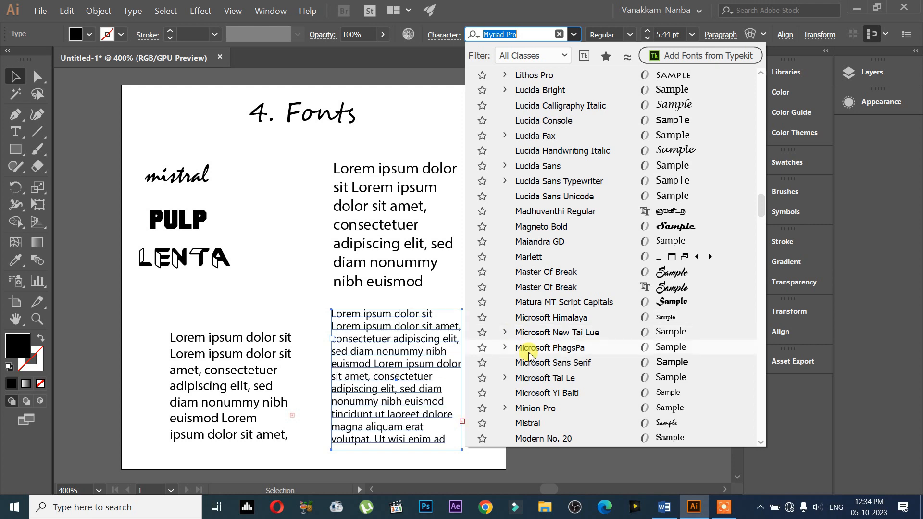
pyautogui.scroll(-1, 529, 352)
pyautogui.scroll(-2, 524, 385)
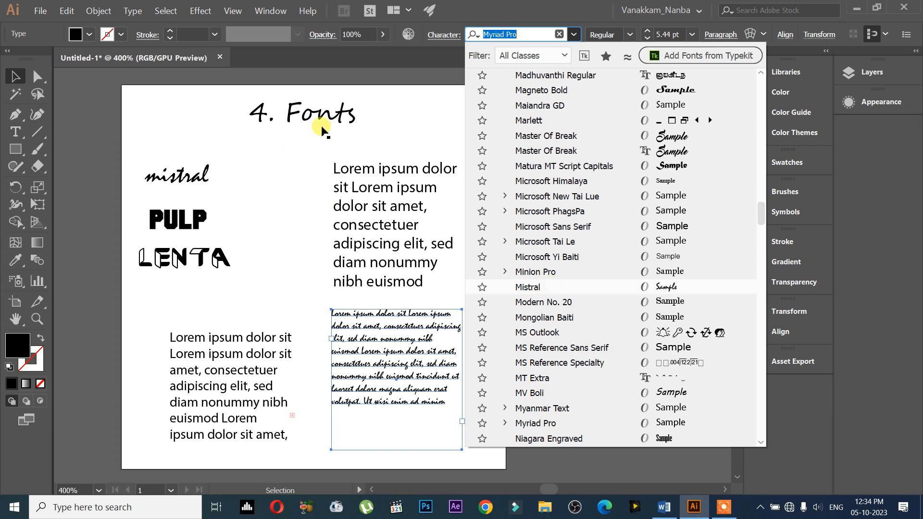
pyautogui.click(316, 147)
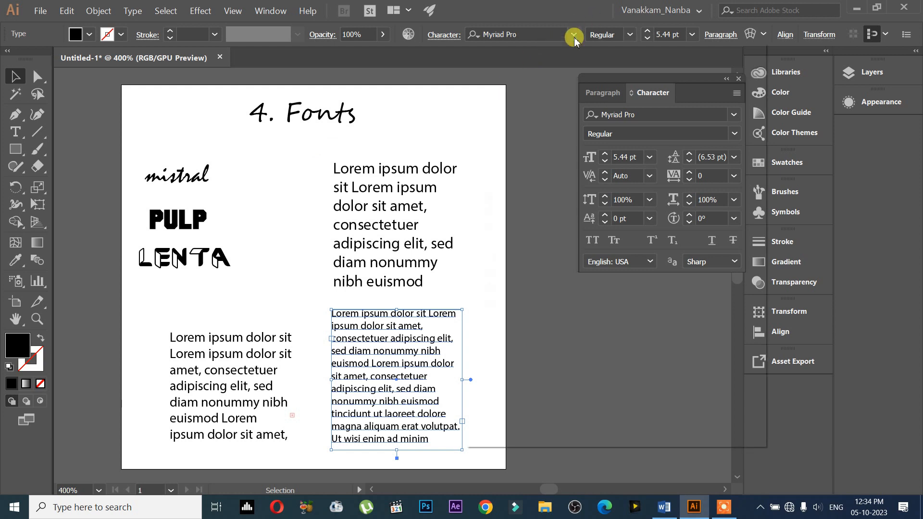
# Try the Mistral font on the small Lorem ipsum paragraph by searching the fonts for "mis", and undo the font change.
pyautogui.click(574, 36)
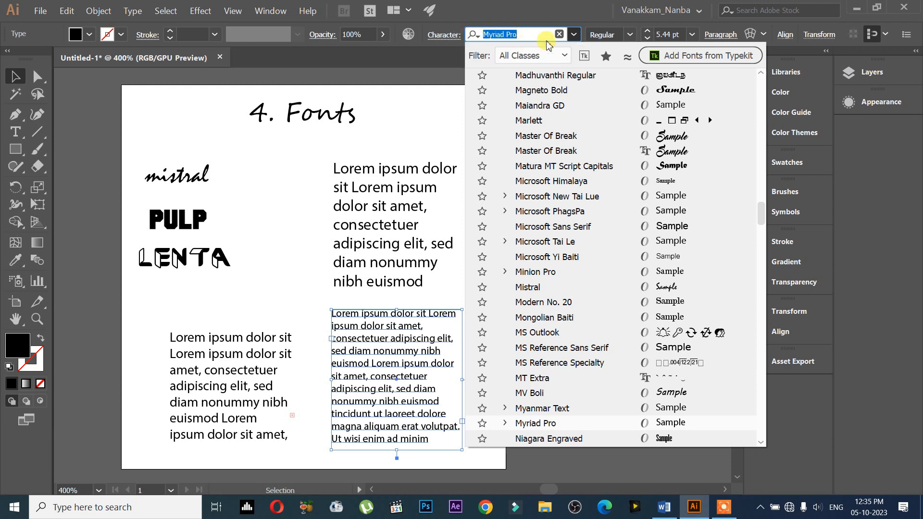
pyautogui.click(574, 34)
pyautogui.click(575, 35)
pyautogui.write('m')
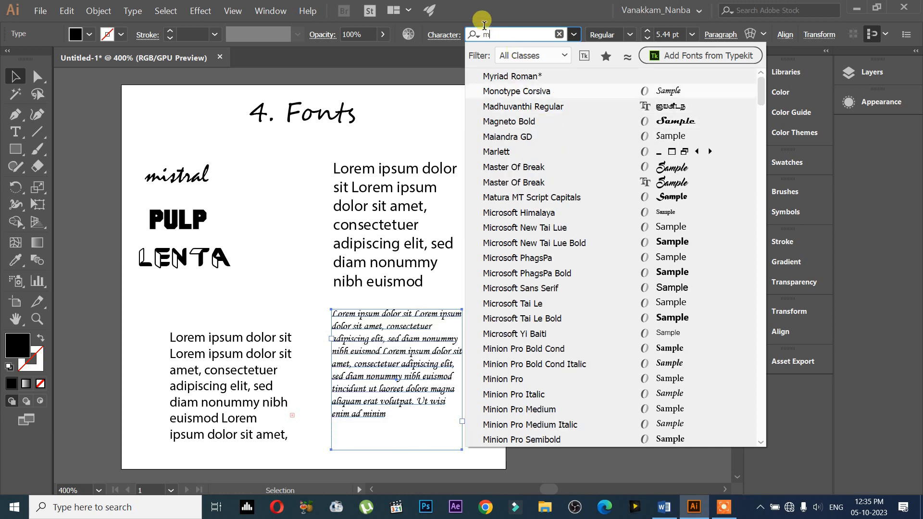
pyautogui.write('i')
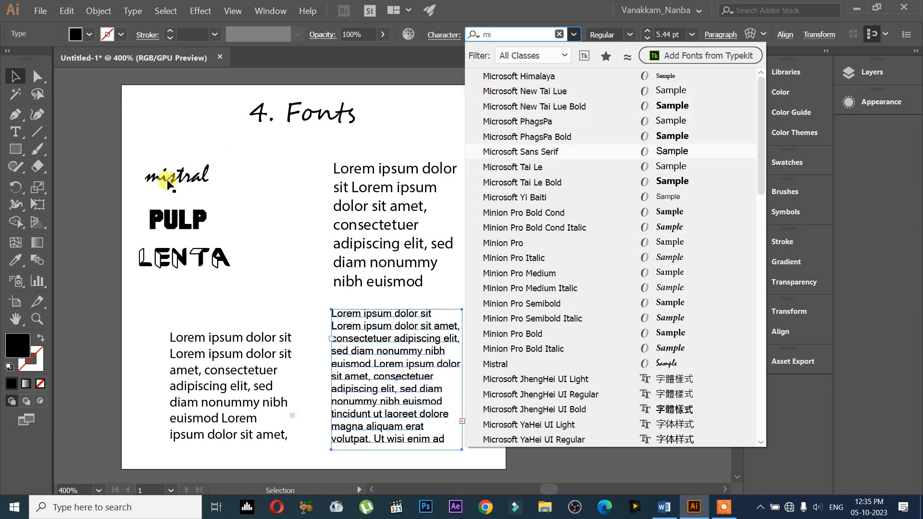
pyautogui.write('s')
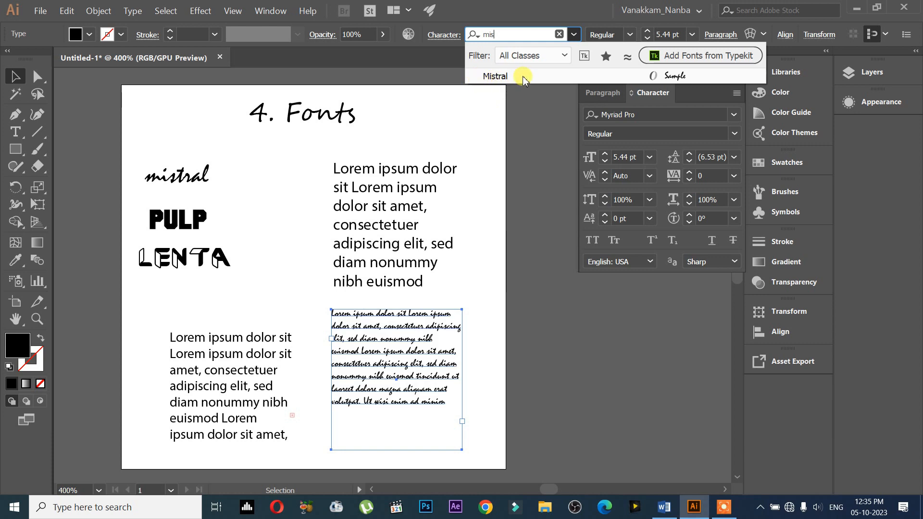
pyautogui.click(500, 77)
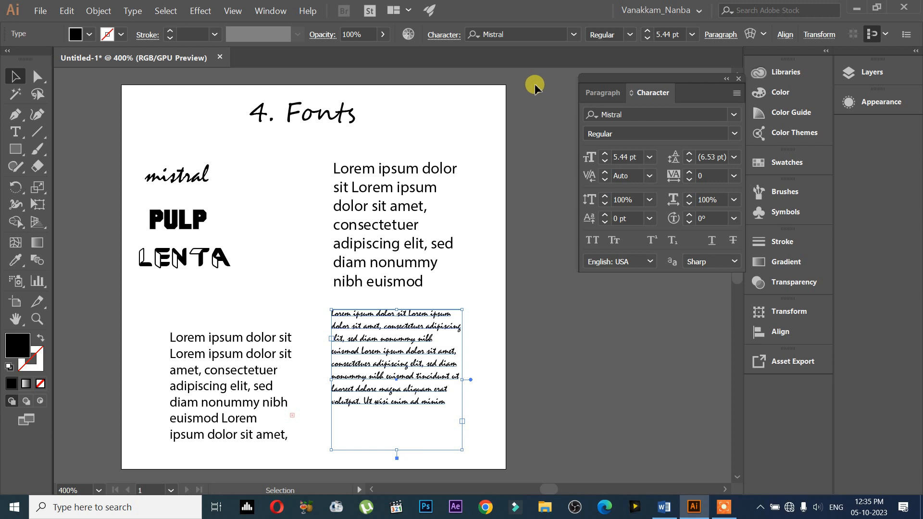
pyautogui.hotkey('ctrl', 'z')
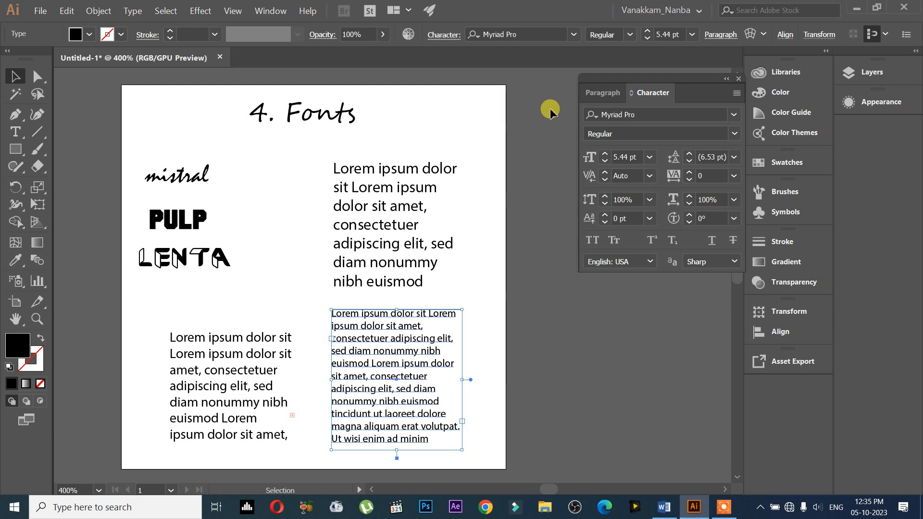
pyautogui.click(256, 167)
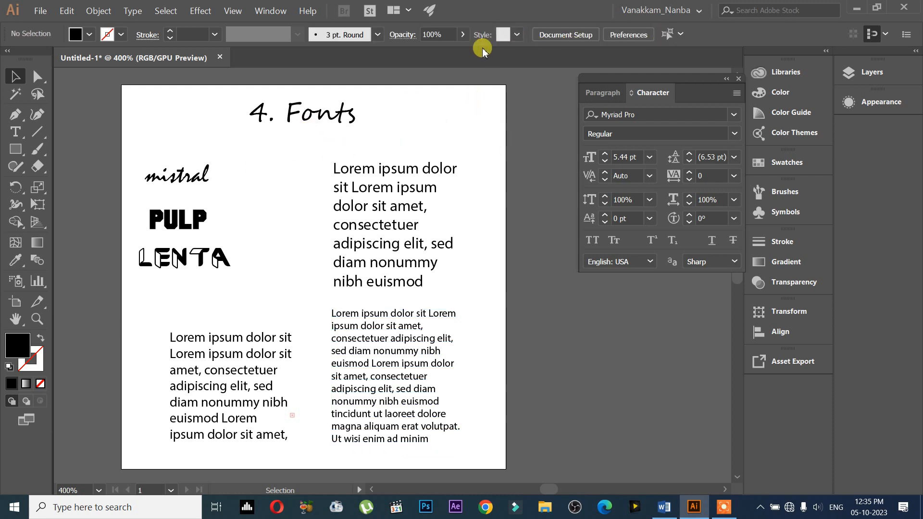
pyautogui.click(307, 118)
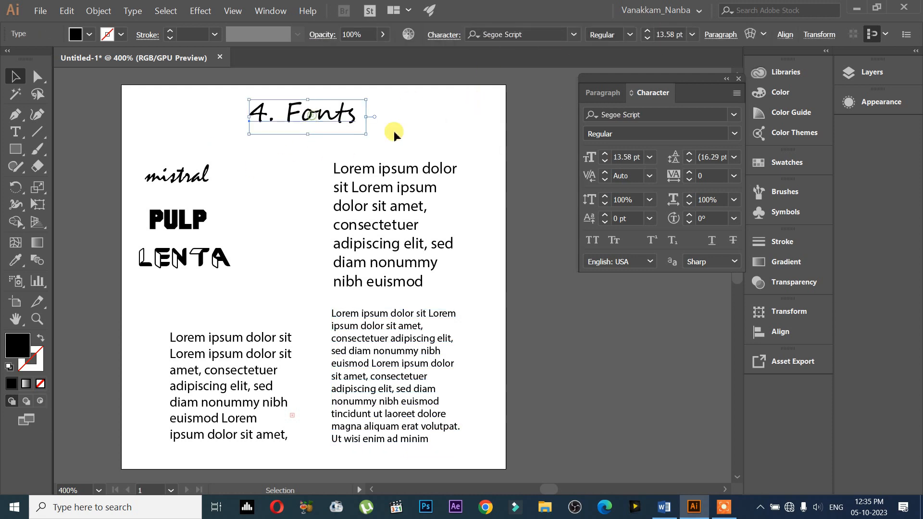
pyautogui.click(574, 35)
# Select the word mistral and mark the Mistral font as a favorite in the font list.
pyautogui.click(163, 174)
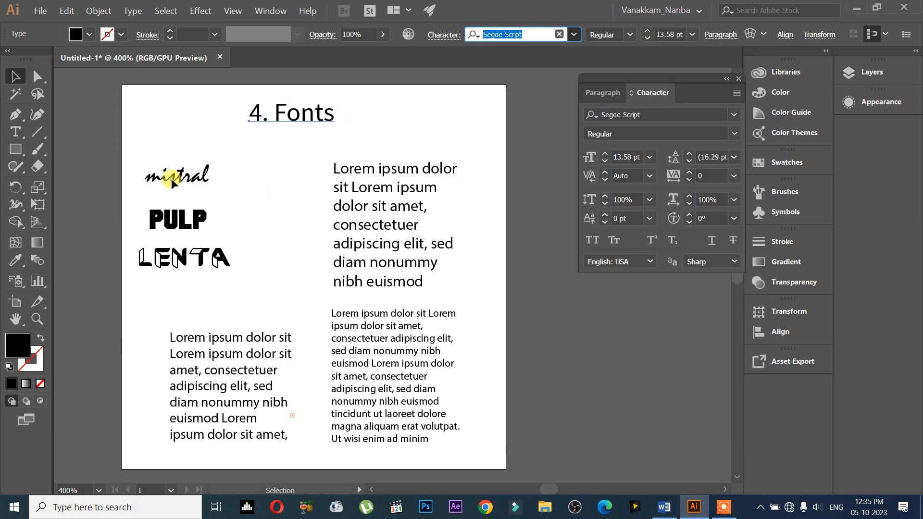
pyautogui.click(573, 34)
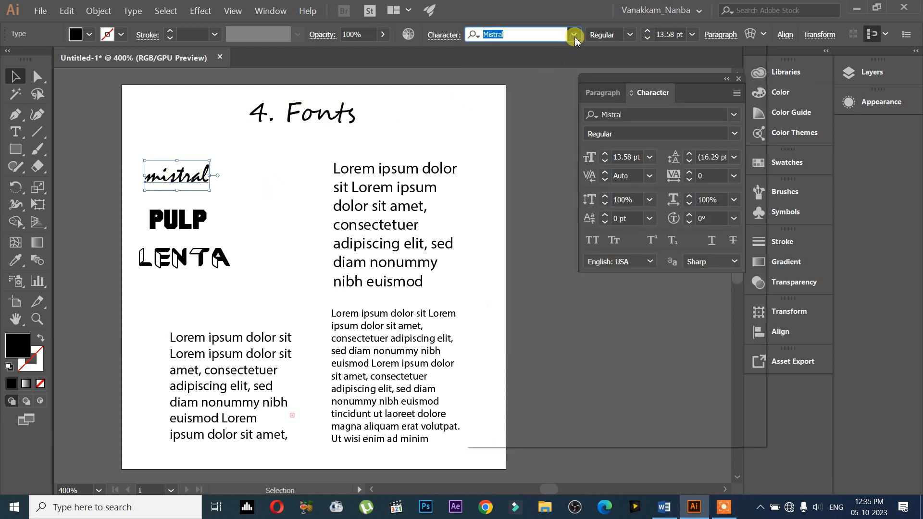
pyautogui.scroll(2, 561, 152)
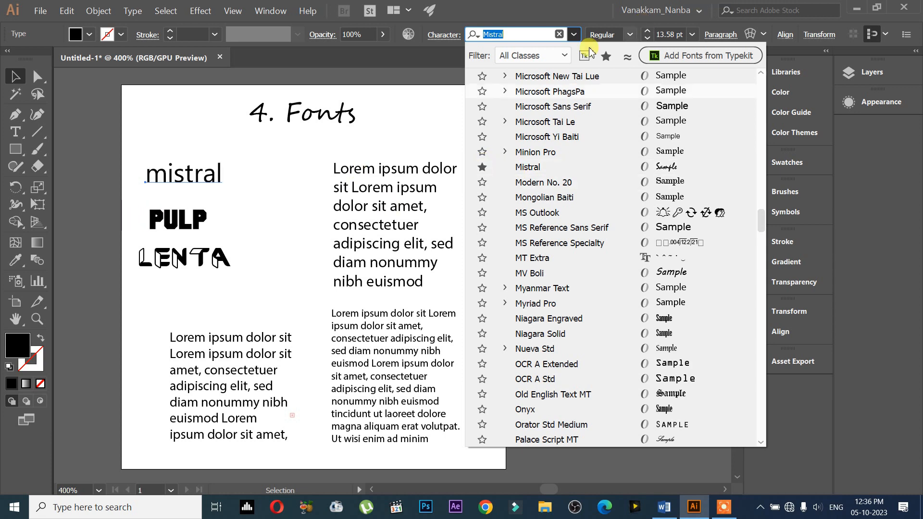
pyautogui.click(559, 36)
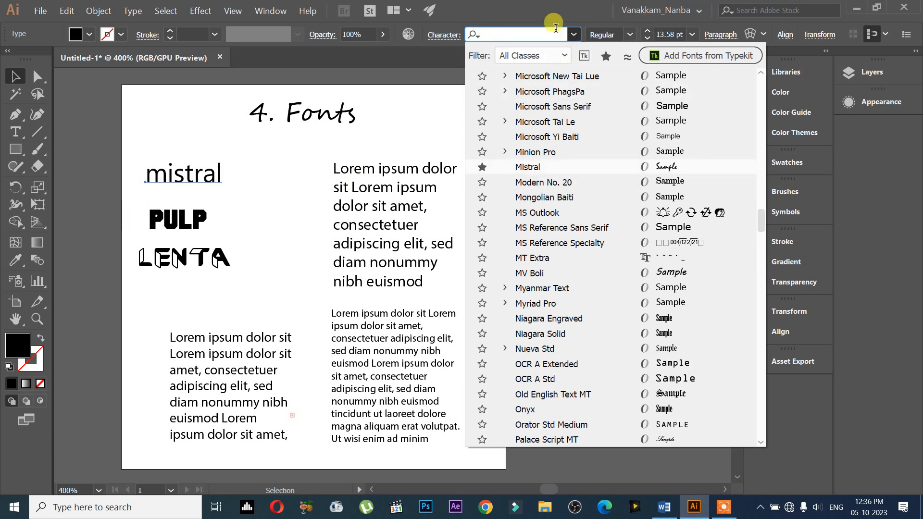
pyautogui.write('pul')
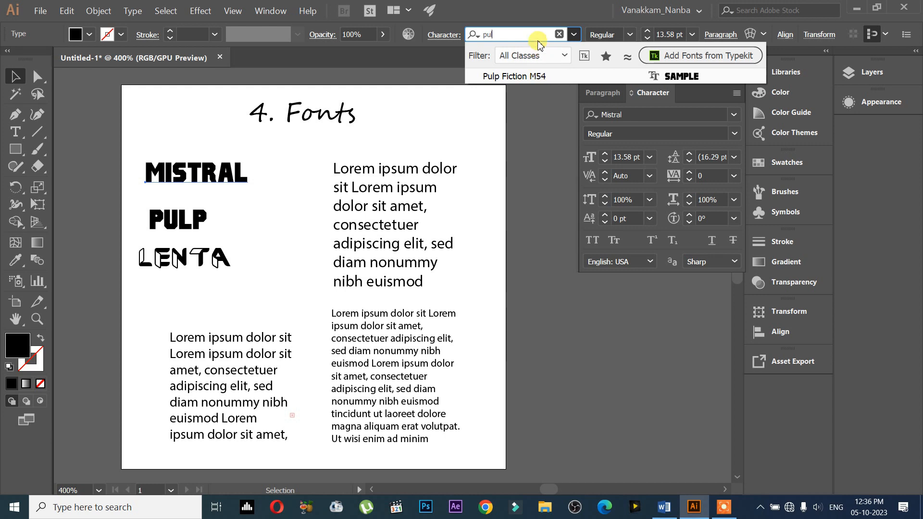
pyautogui.click(559, 34)
# Select the word PULP and mark the Pulp Fiction M54 font as a favorite in the font list.
pyautogui.click(185, 220)
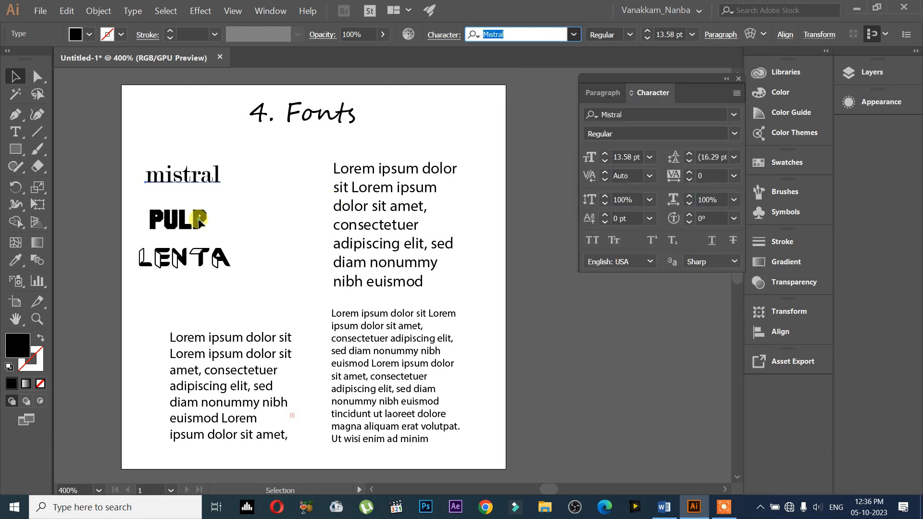
pyautogui.click(574, 35)
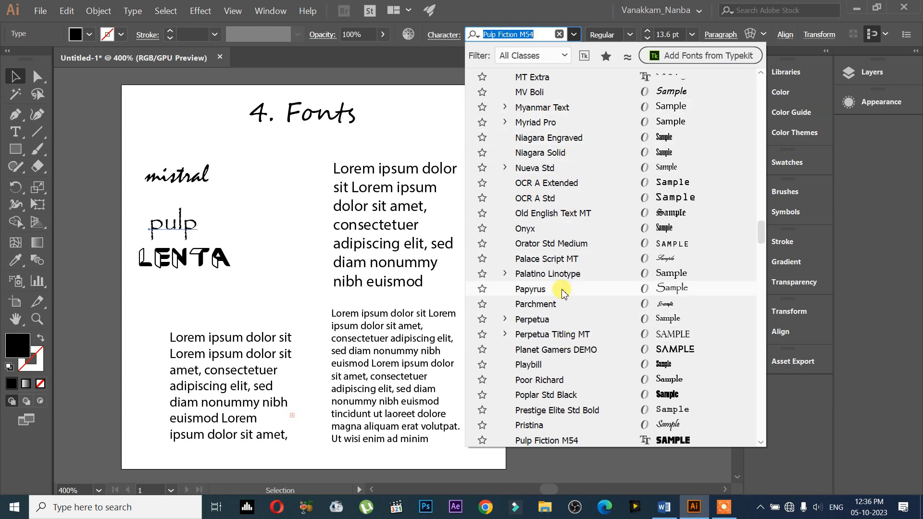
pyautogui.scroll(-3, 553, 303)
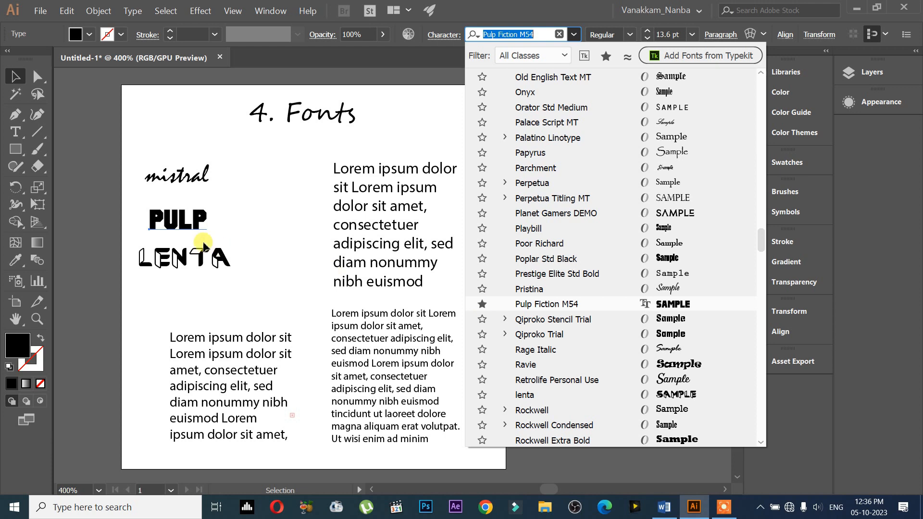
# Select the word LENTA, mark the lenta font as a favorite, and close the font list with nothing selected.
pyautogui.click(189, 259)
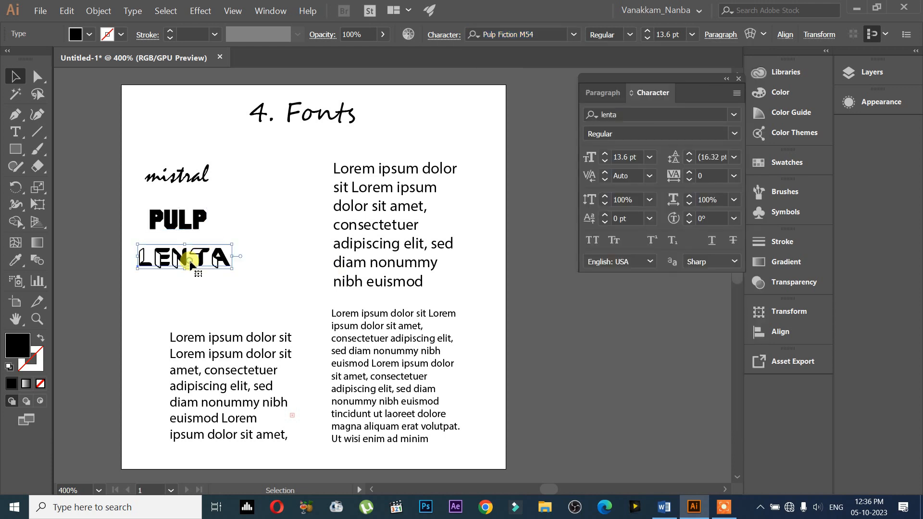
pyautogui.click(574, 36)
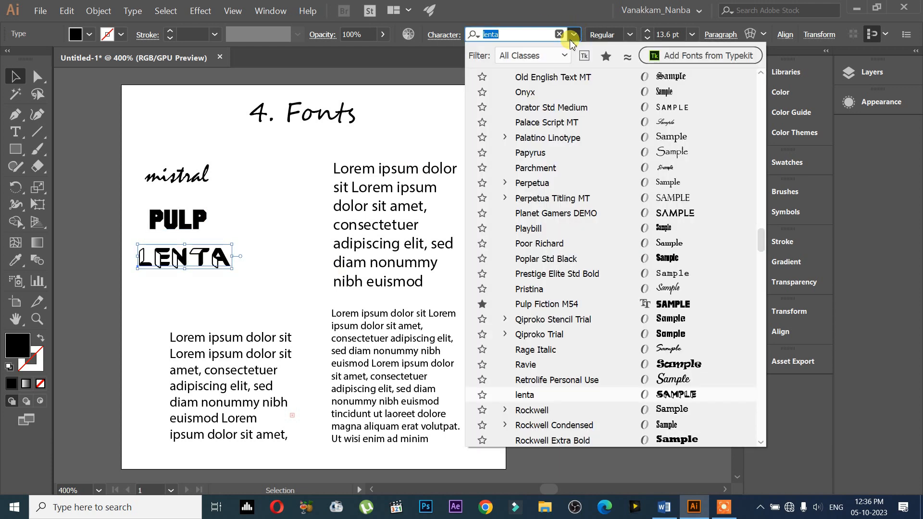
pyautogui.scroll(-2, 577, 207)
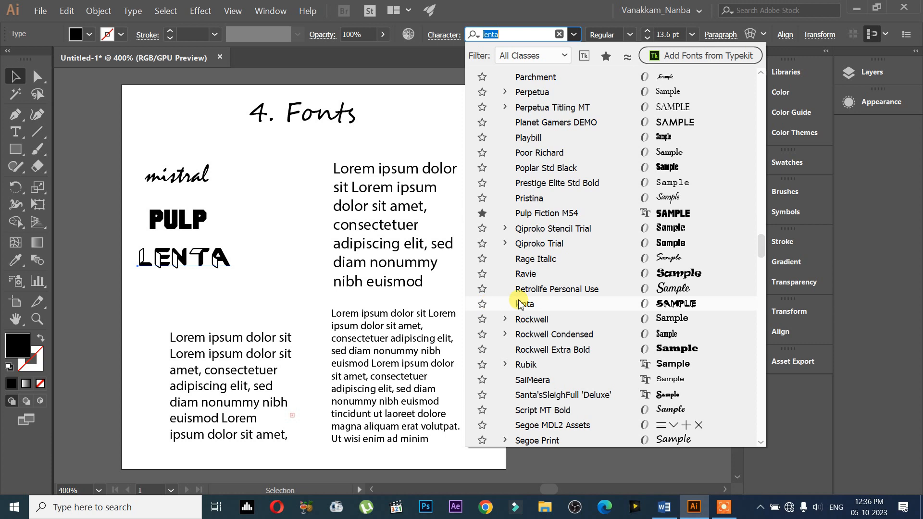
pyautogui.click(483, 305)
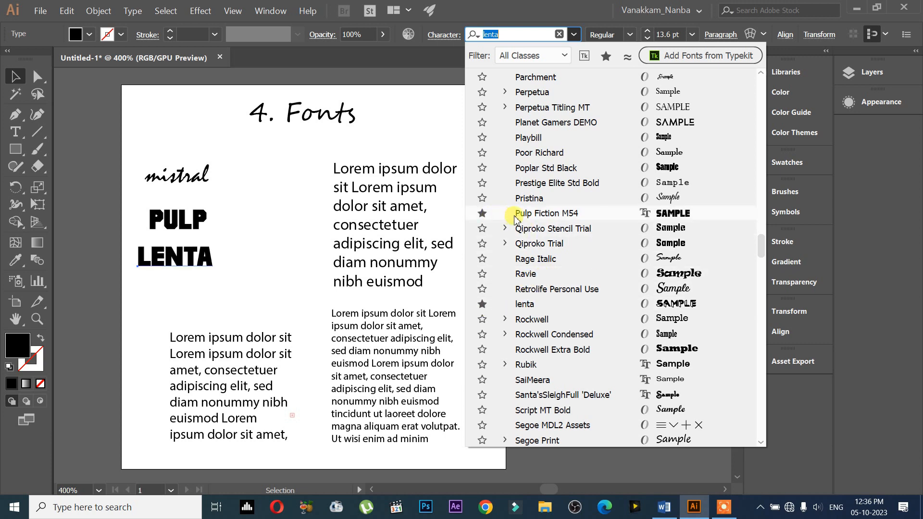
pyautogui.click(375, 155)
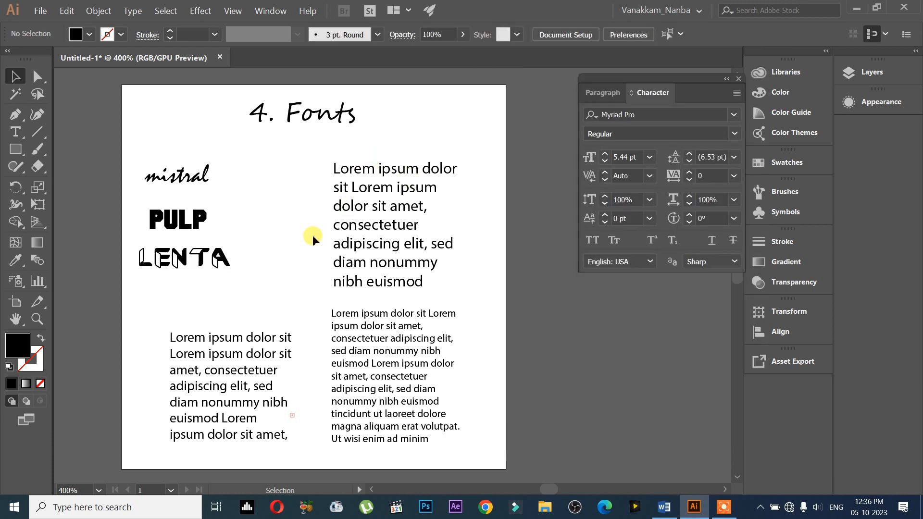
# Filter the font list to favorites and apply Mistral to the small Lorem ipsum paragraph under the large one.
pyautogui.click(382, 243)
pyautogui.click(382, 326)
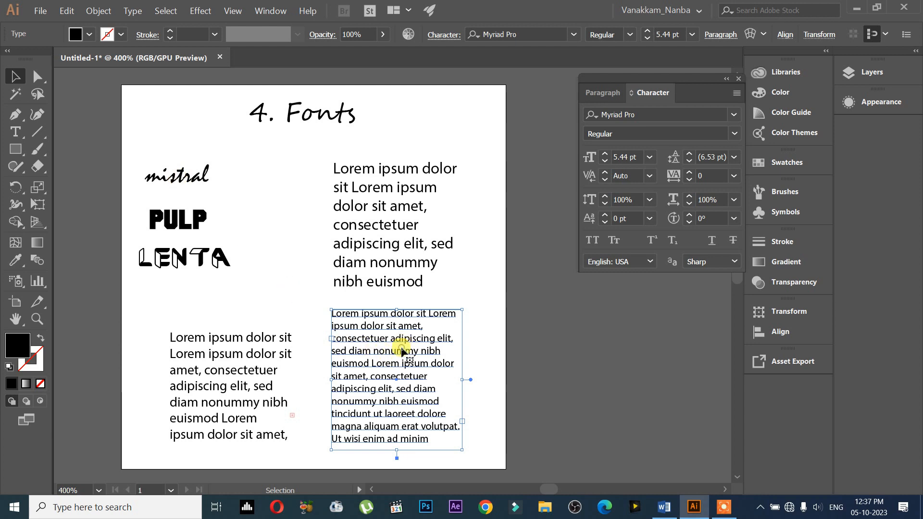
pyautogui.click(574, 37)
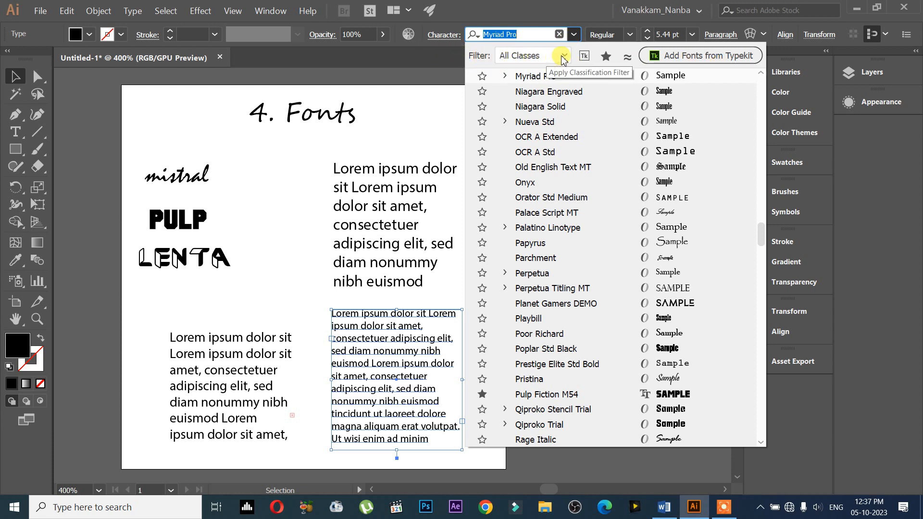
pyautogui.click(605, 57)
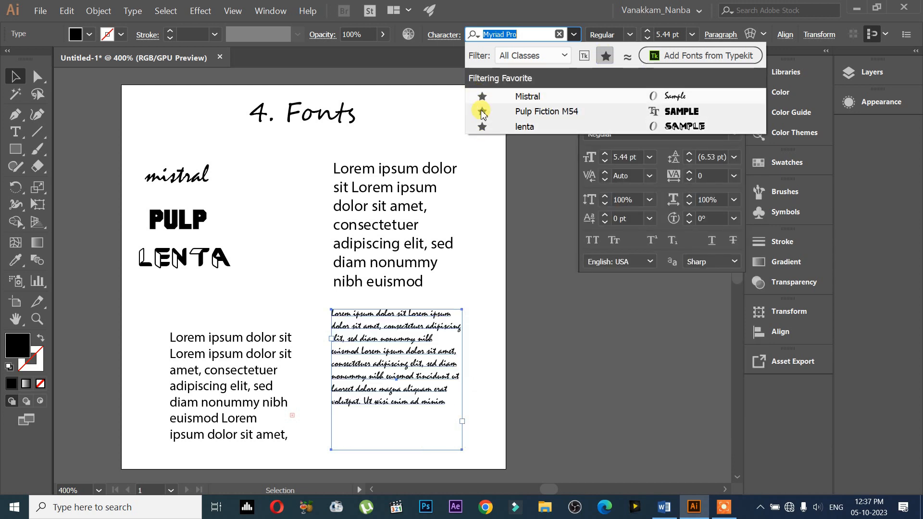
pyautogui.click(529, 100)
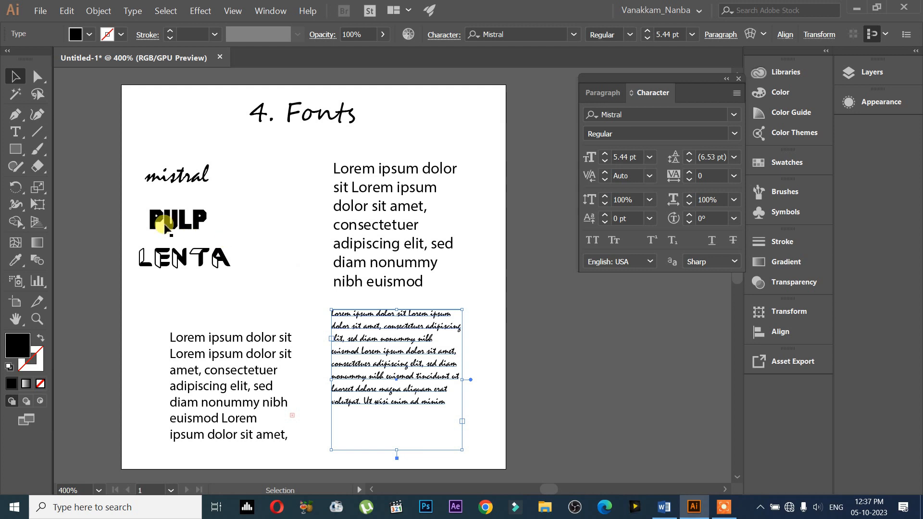
# Apply the favorite font Pulp Fiction M54 to the large Lorem ipsum paragraph, toggling the favorites filter off and on again.
pyautogui.click(360, 215)
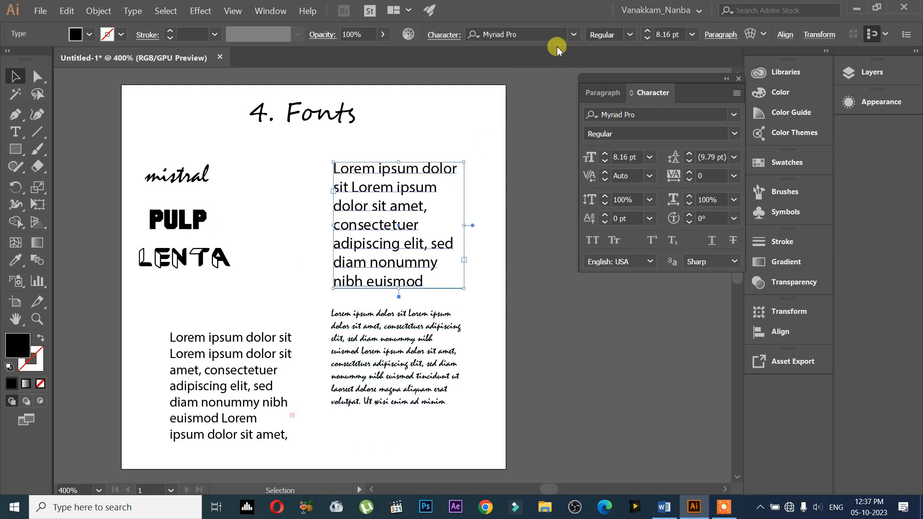
pyautogui.click(575, 34)
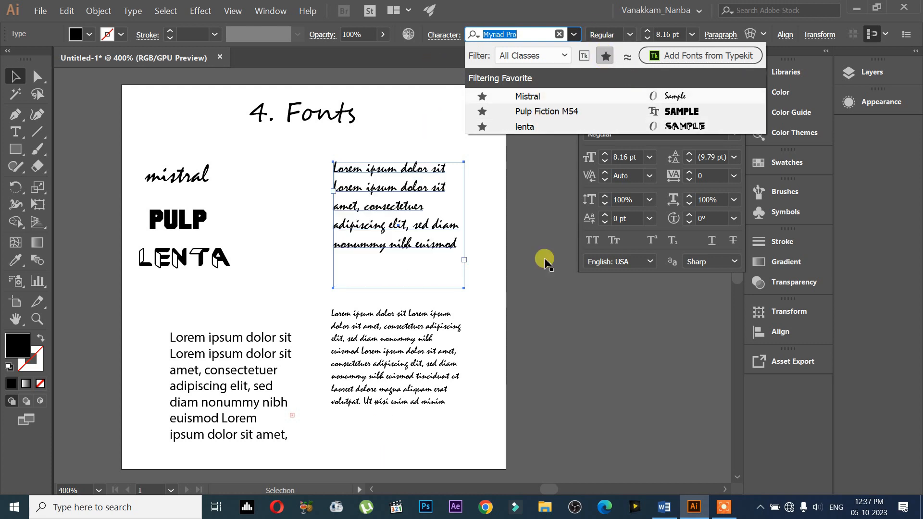
pyautogui.click(606, 56)
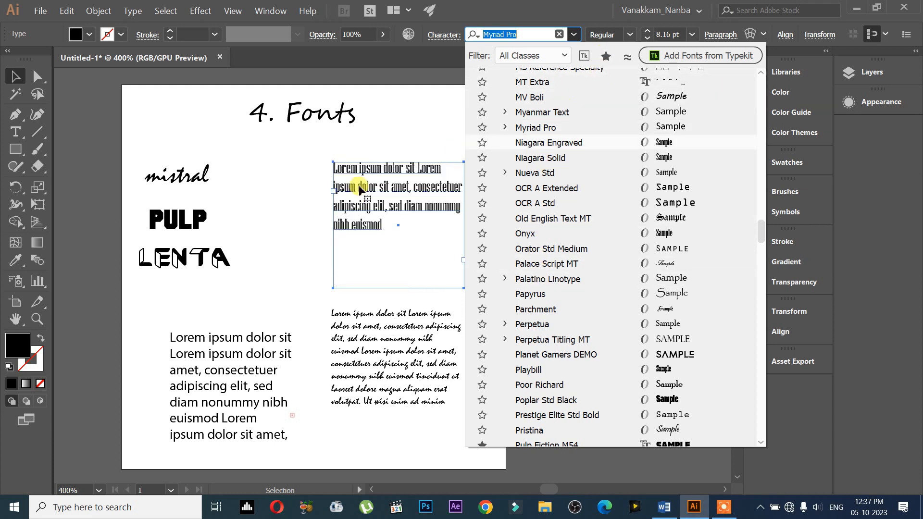
pyautogui.click(606, 56)
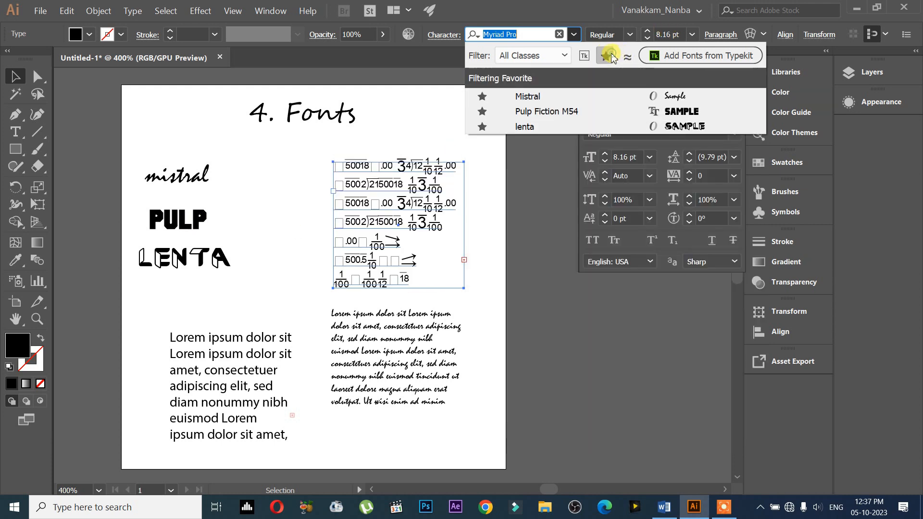
pyautogui.click(540, 112)
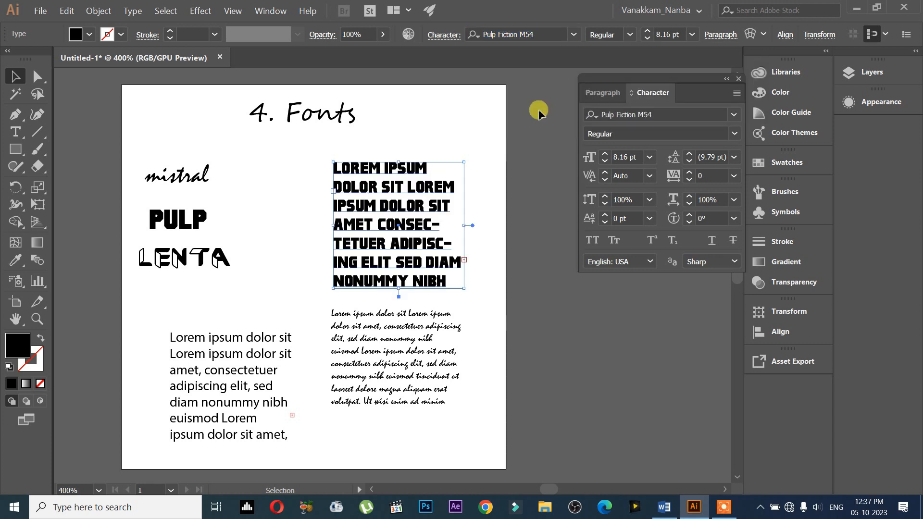
# Move the Lorem ipsum paragraph below the word LENTA slightly down and to the left, and apply the favorite font lenta to it.
pyautogui.click(226, 346)
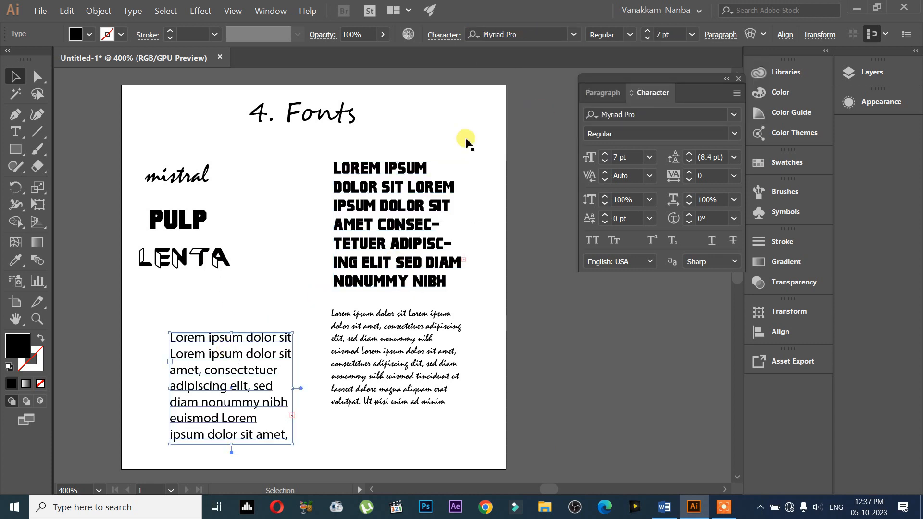
pyautogui.moveTo(233, 369); pyautogui.dragTo(218, 375)
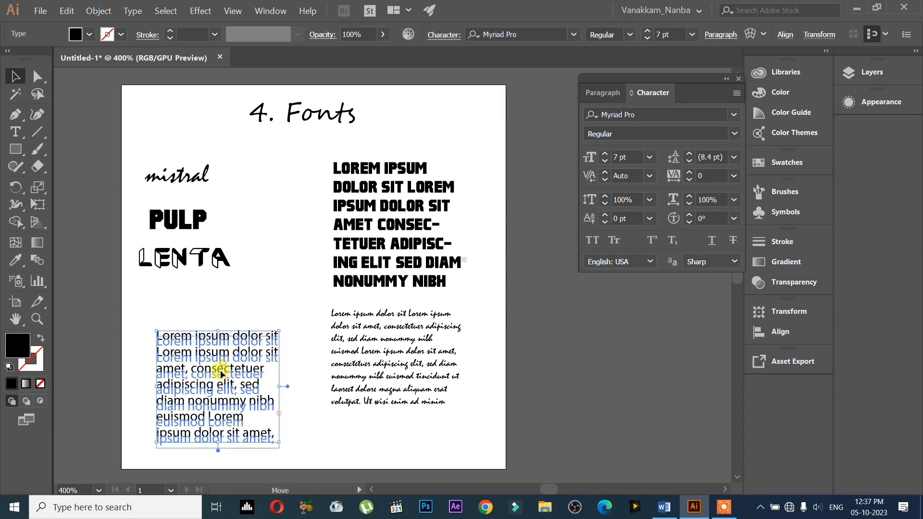
pyautogui.click(573, 34)
pyautogui.click(608, 56)
pyautogui.click(610, 58)
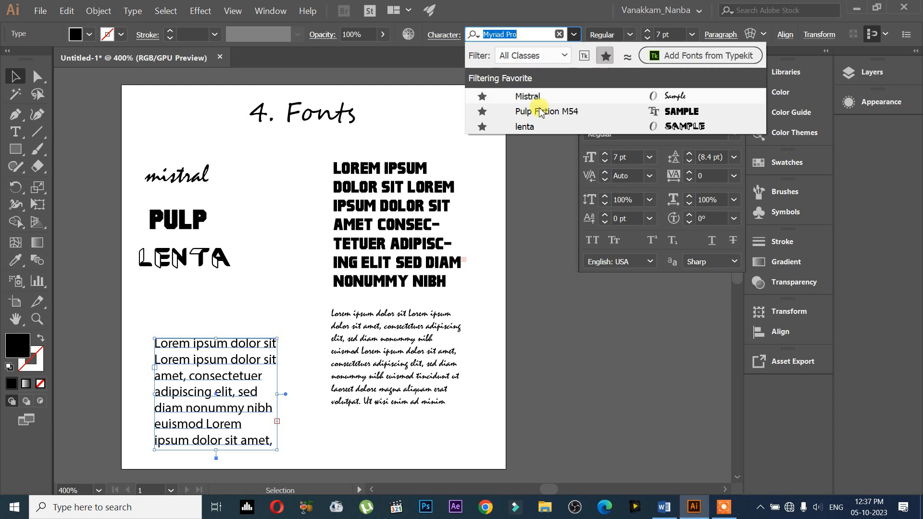
pyautogui.click(525, 127)
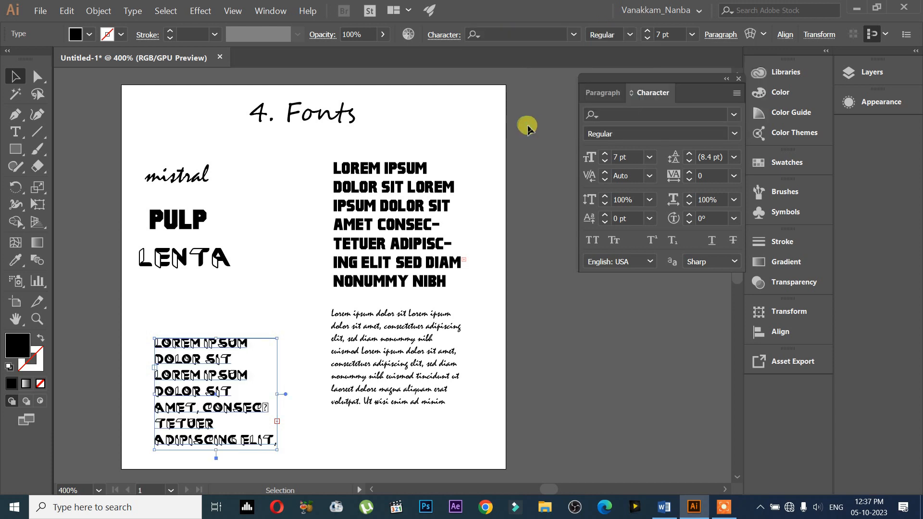
pyautogui.click(574, 36)
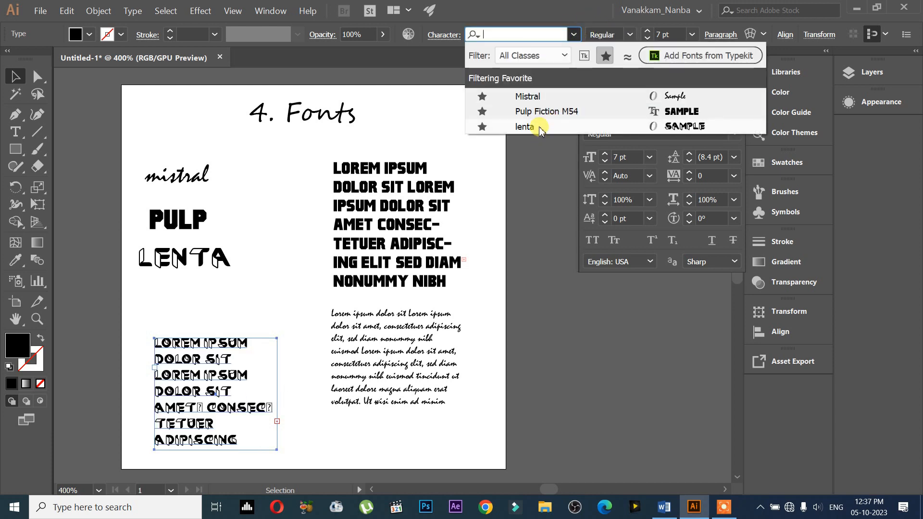
pyautogui.click(539, 128)
pyautogui.click(204, 303)
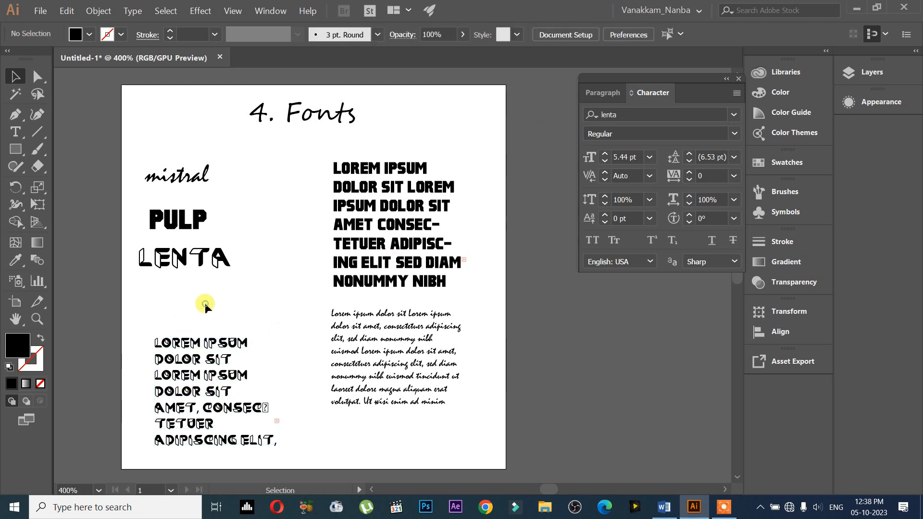
# Rearrange the three Lorem ipsum paragraphs, shifting the lenta one slightly up-left and the Mistral and Pulp Fiction ones down and to the left.
pyautogui.moveTo(217, 388); pyautogui.dragTo(203, 382)
pyautogui.moveTo(373, 365); pyautogui.dragTo(325, 399)
pyautogui.moveTo(459, 258); pyautogui.dragTo(426, 293)
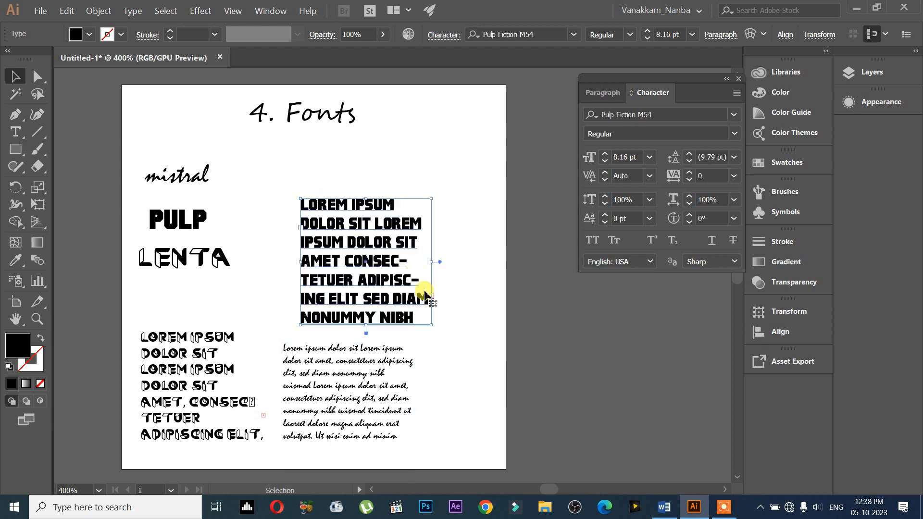
pyautogui.click(470, 307)
pyautogui.moveTo(331, 201); pyautogui.dragTo(333, 190)
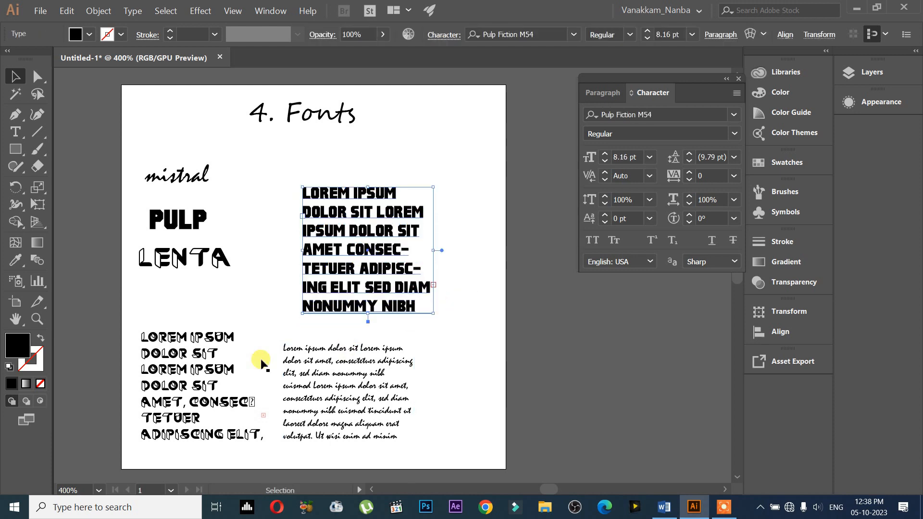
# Turn off the favorites filter, select the "4. Fonts" heading, and mark Qiproko Stencil Trial as a favorite.
pyautogui.click(573, 35)
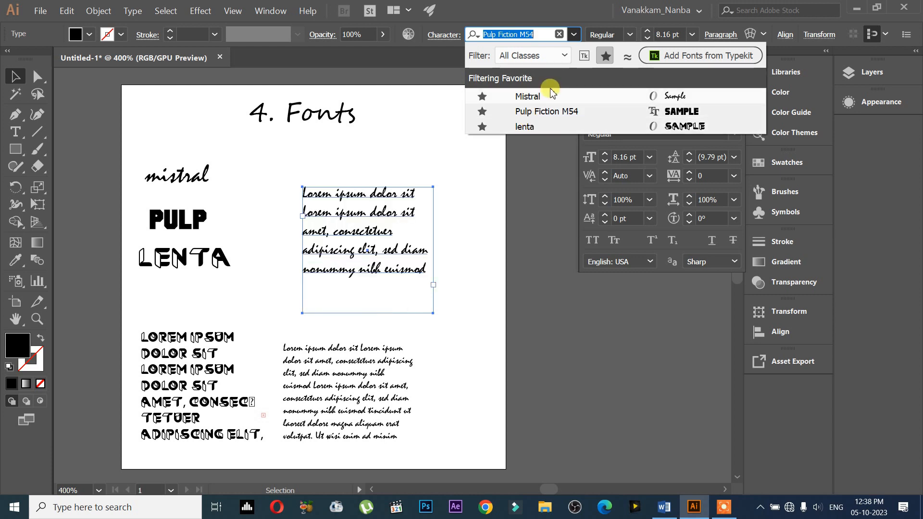
pyautogui.click(606, 57)
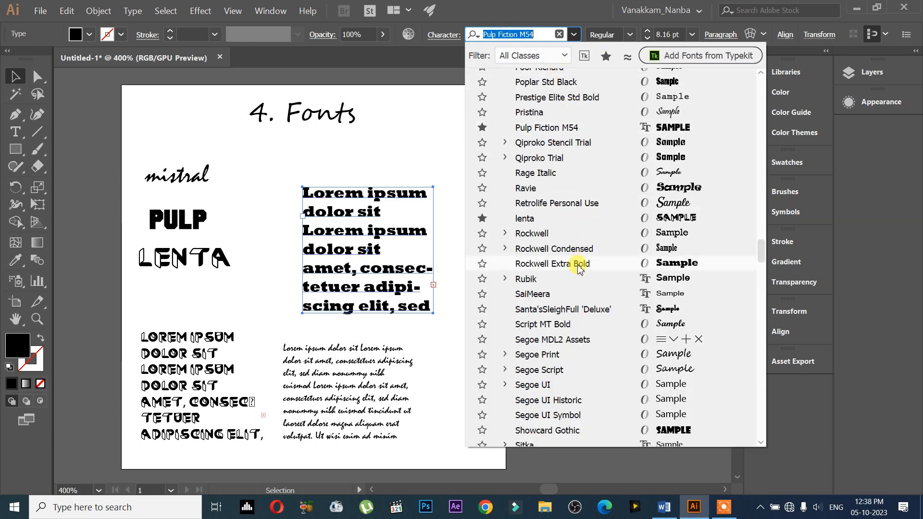
pyautogui.click(322, 109)
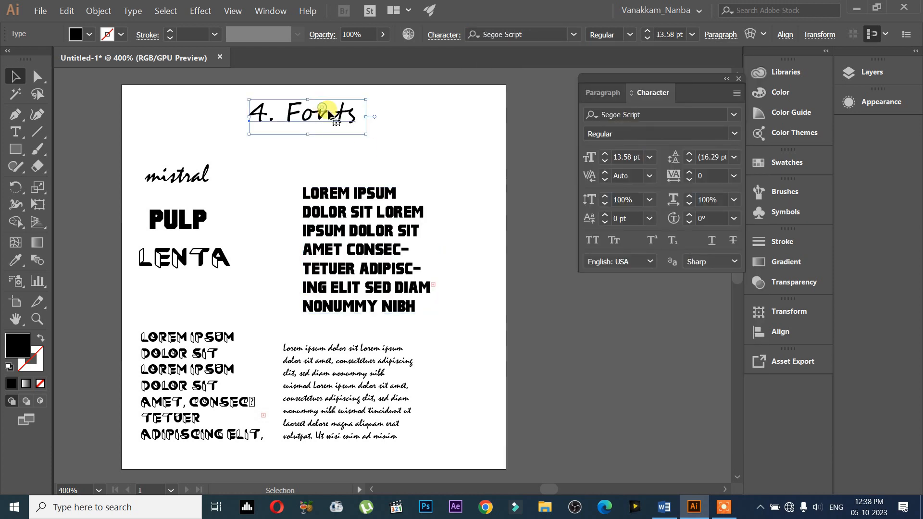
pyautogui.click(573, 34)
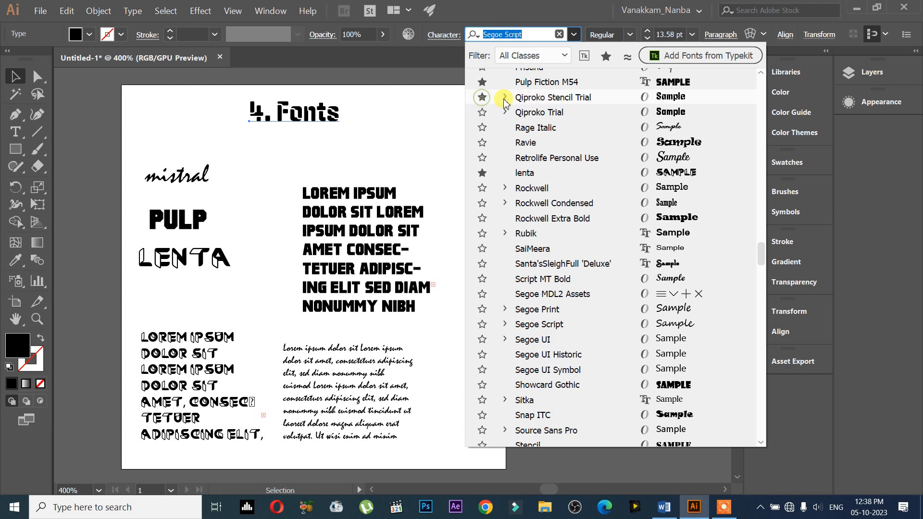
# Filter the fonts to favorites, remove Mistral from the favorites, and switch the filter off and on to refresh the list.
pyautogui.click(606, 55)
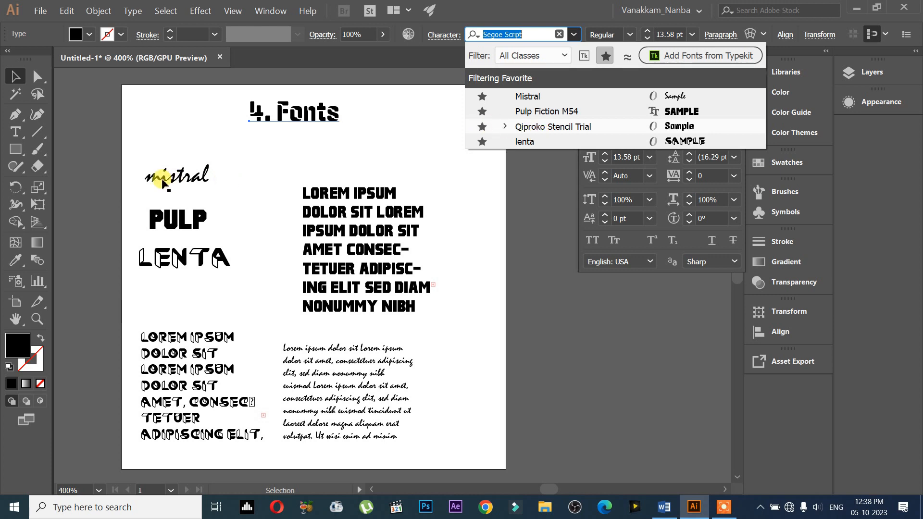
pyautogui.click(482, 96)
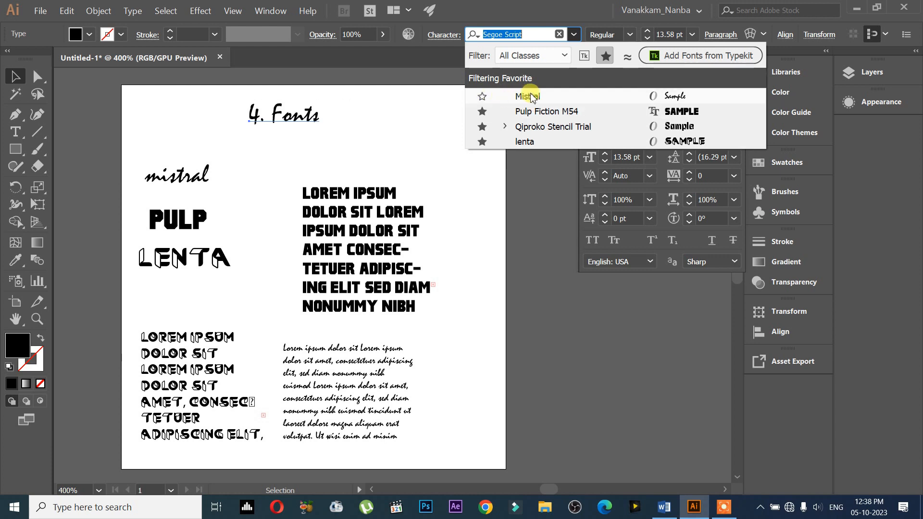
pyautogui.click(607, 56)
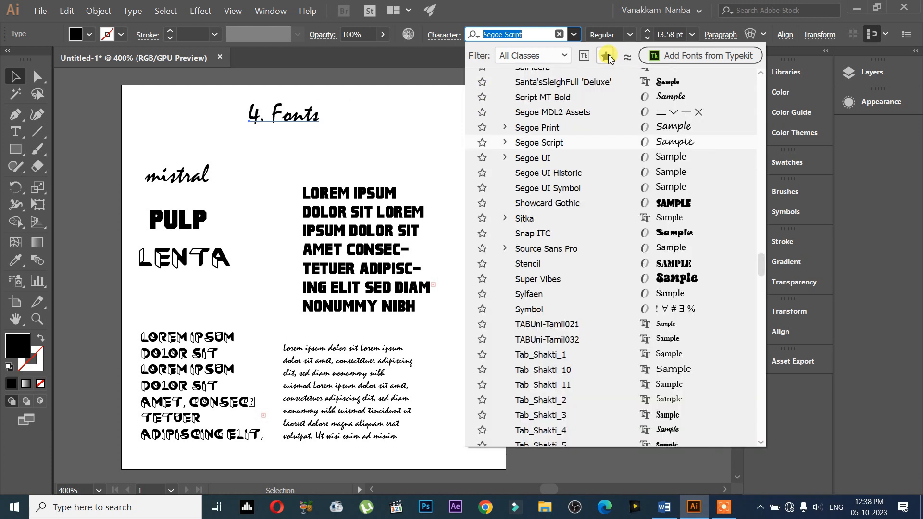
pyautogui.click(607, 56)
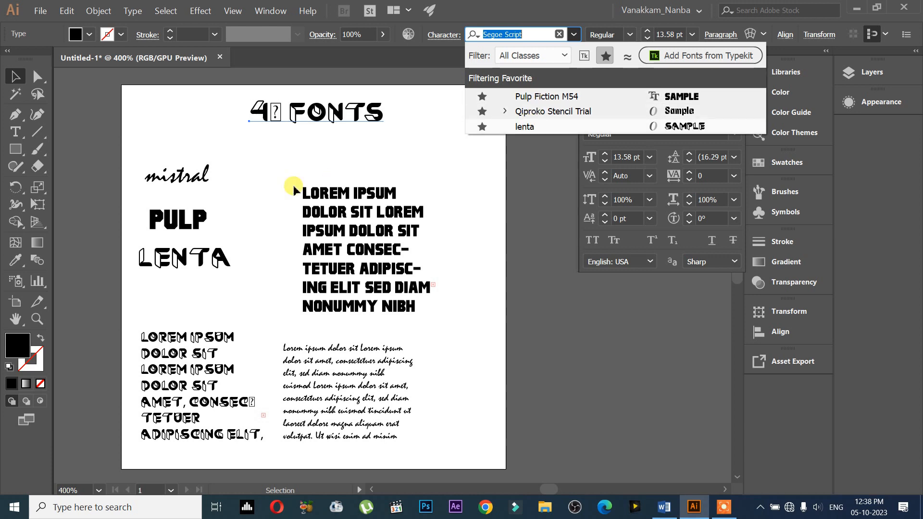
# Select the word mistral, turn off the favorites filter, mark Mistral as a favorite again, and filter the fonts back to favorites.
pyautogui.click(175, 173)
pyautogui.click(574, 34)
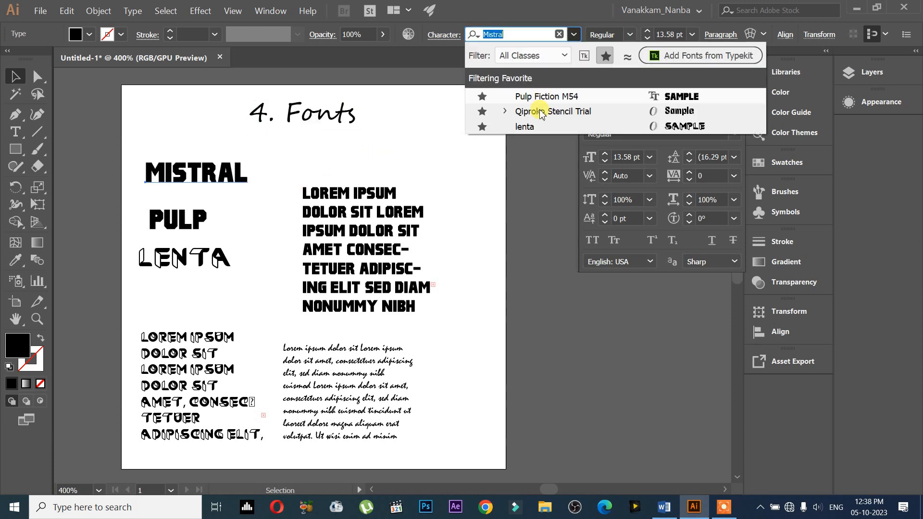
pyautogui.click(604, 57)
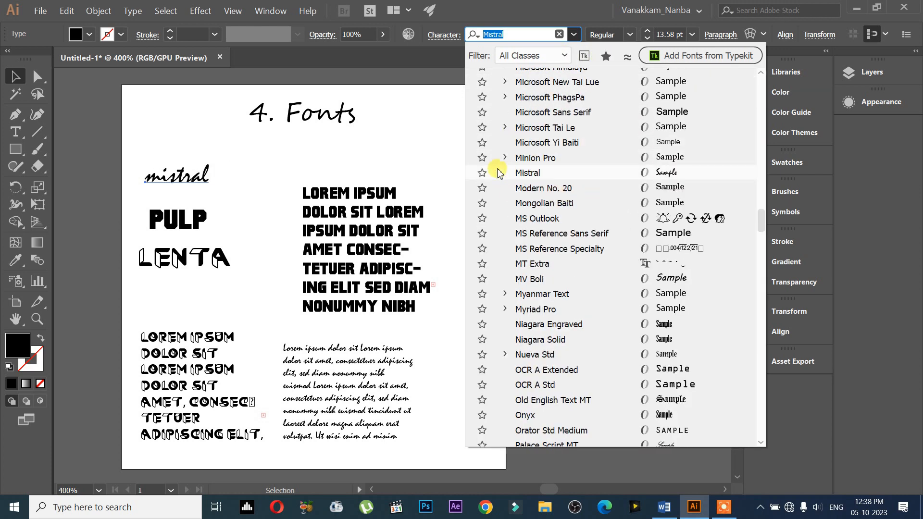
pyautogui.click(482, 172)
pyautogui.click(606, 56)
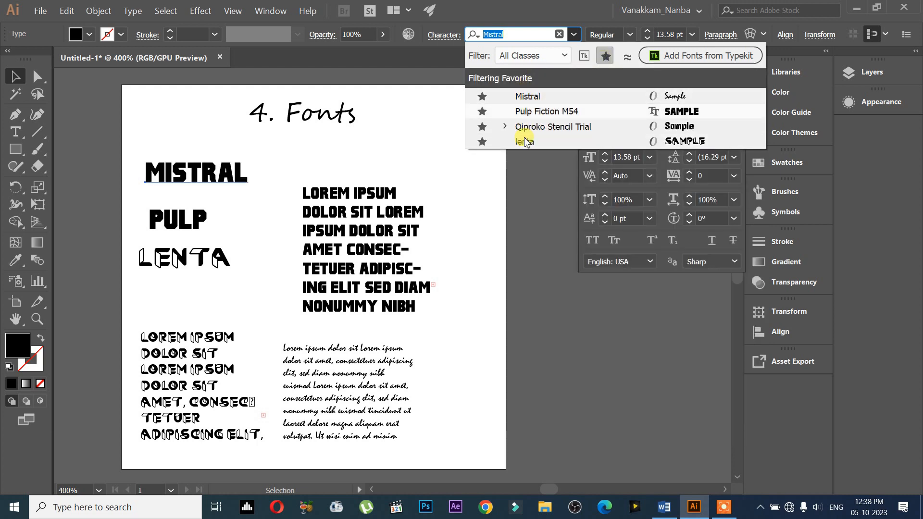
# Preview the styles within the Qiproko Stencil Trial family and apply that favorite font to the word mistral.
pyautogui.click(506, 128)
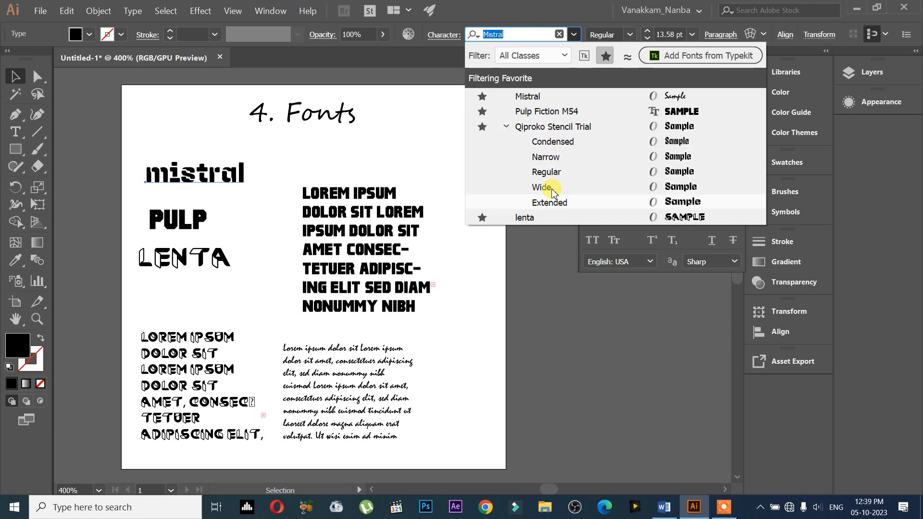
pyautogui.click(506, 127)
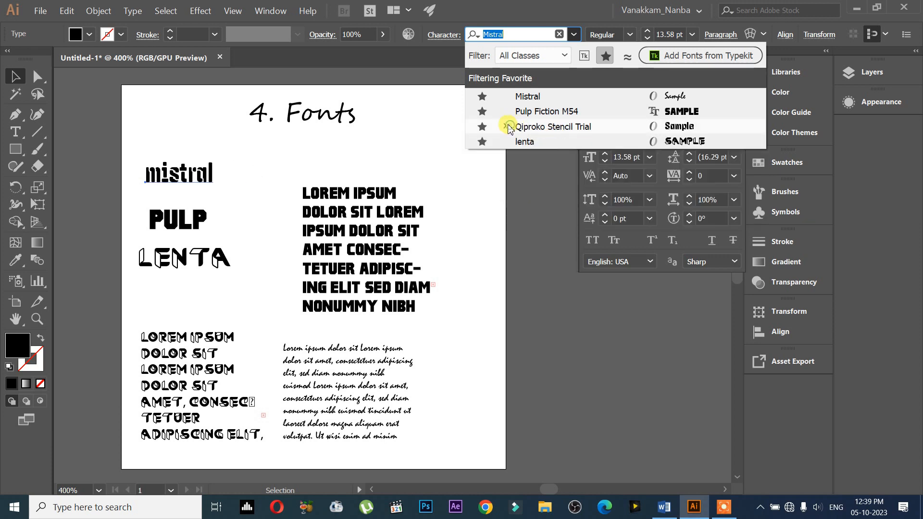
pyautogui.click(553, 127)
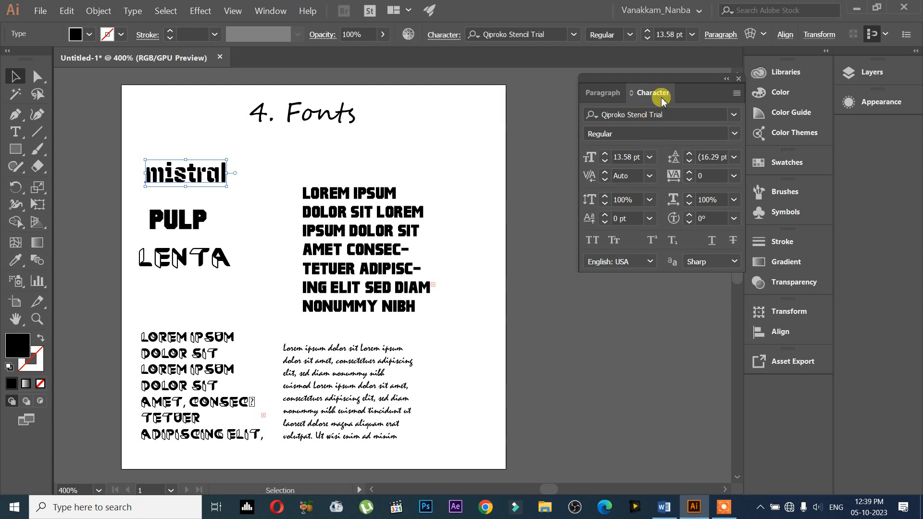
# Try the Condensed, Narrow, Regular, Wide and Extended styles of Qiproko Stencil Trial on the word mistral.
pyautogui.click(735, 135)
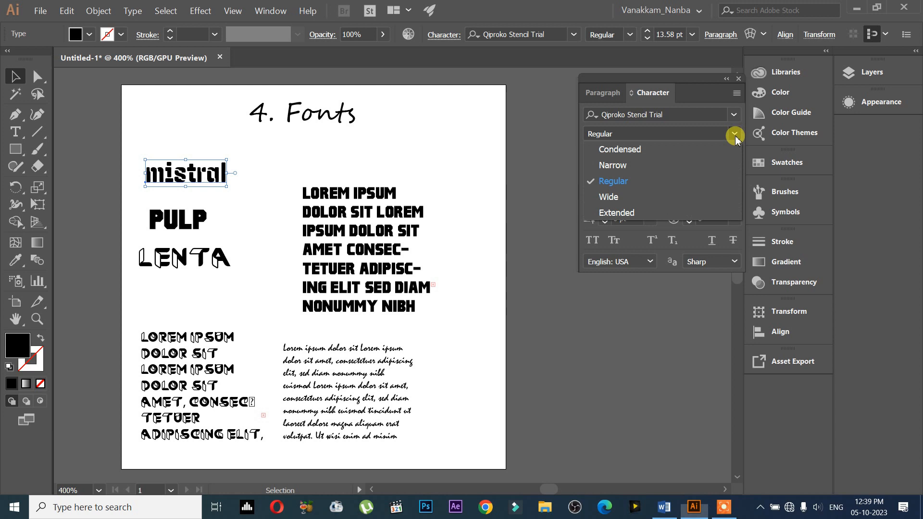
pyautogui.click(641, 149)
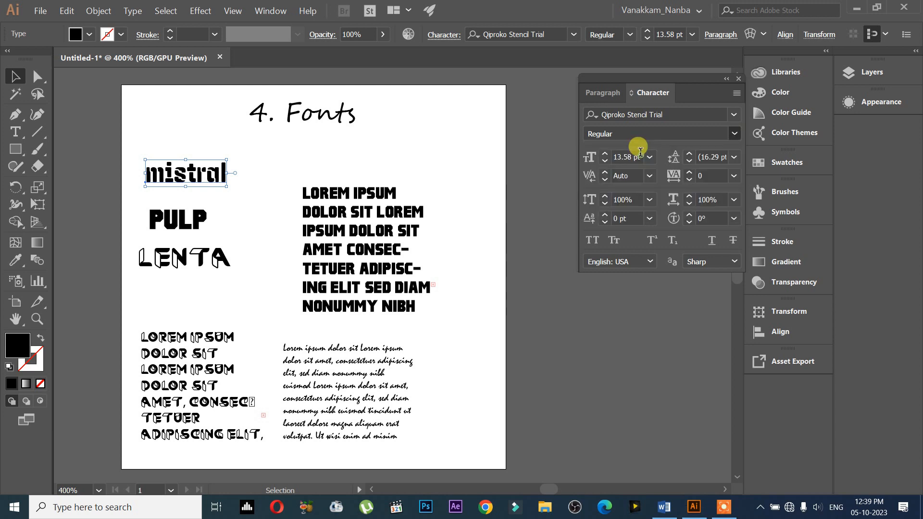
pyautogui.click(642, 137)
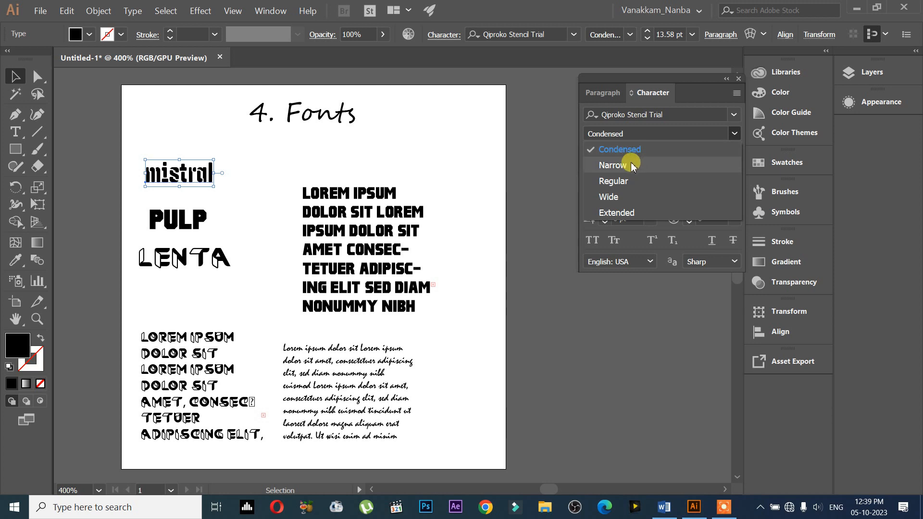
pyautogui.click(631, 166)
pyautogui.click(731, 133)
pyautogui.click(641, 181)
pyautogui.click(735, 134)
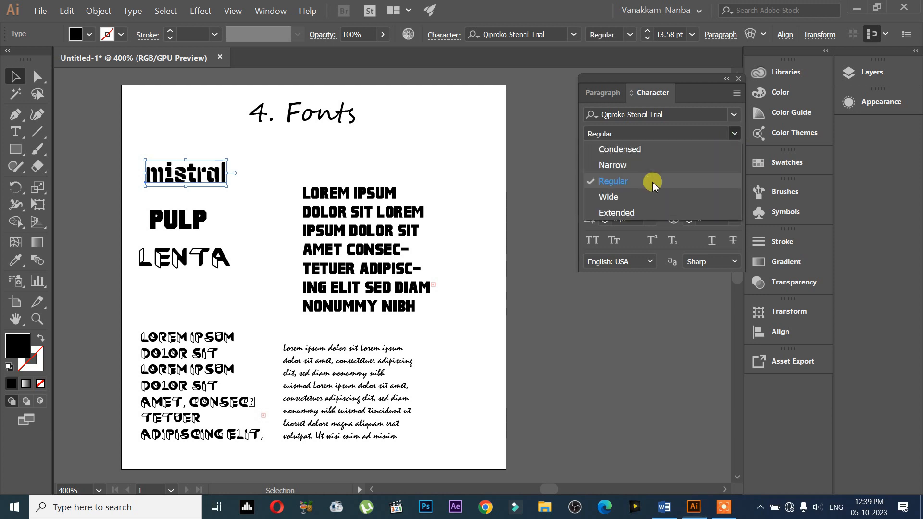
pyautogui.click(644, 196)
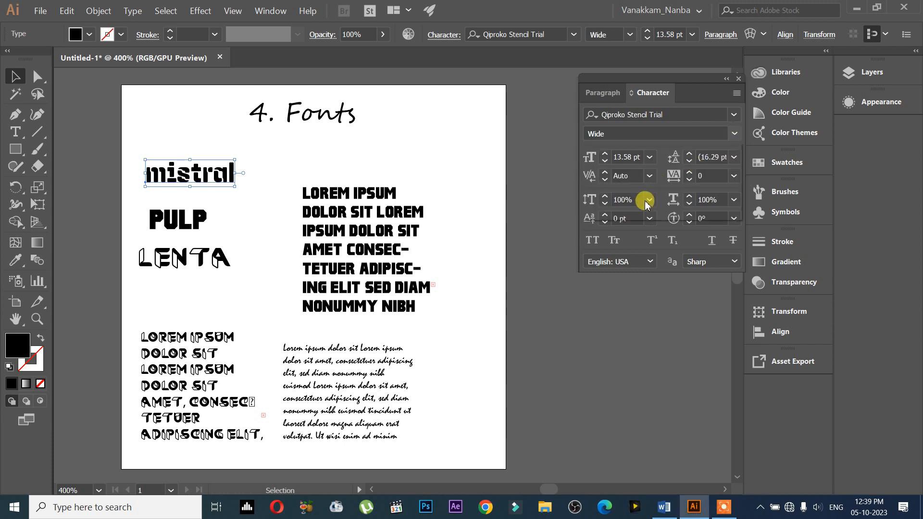
pyautogui.click(646, 211)
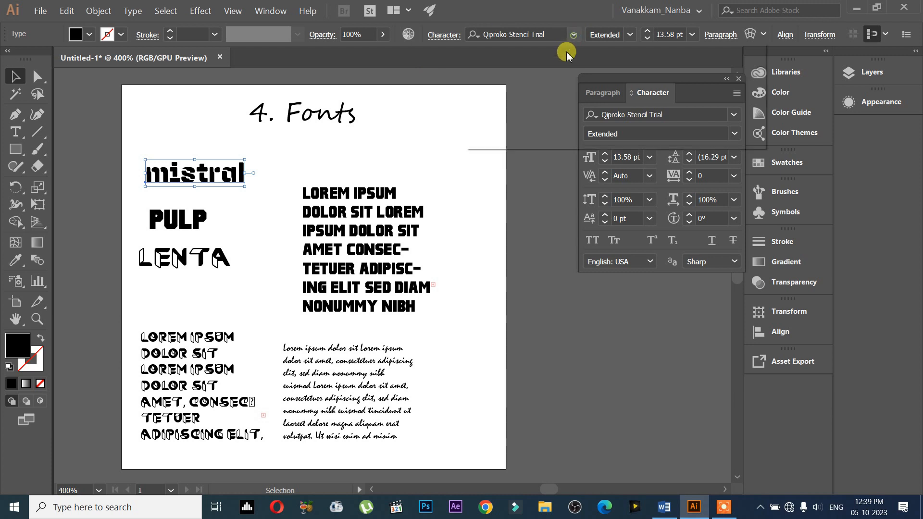
# Apply the favorite font Mistral to the word mistral and list the font styles it offers.
pyautogui.click(574, 34)
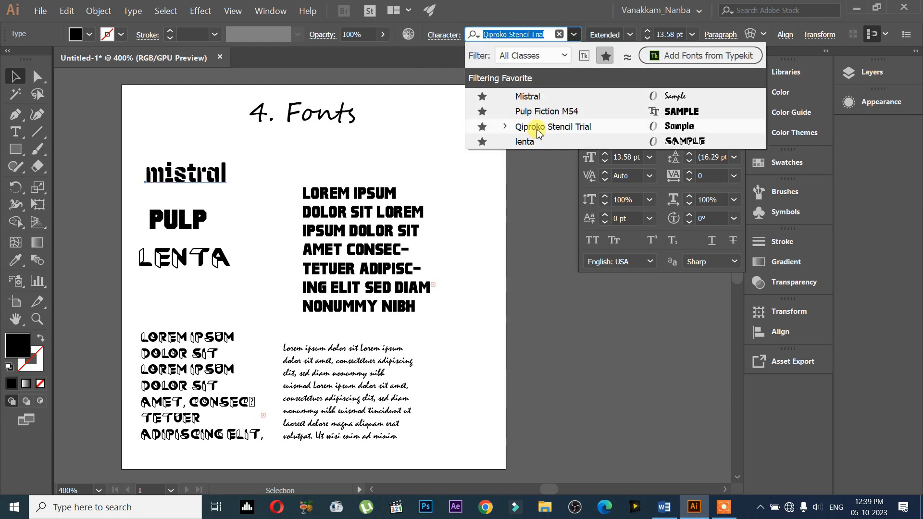
pyautogui.click(506, 127)
pyautogui.click(505, 127)
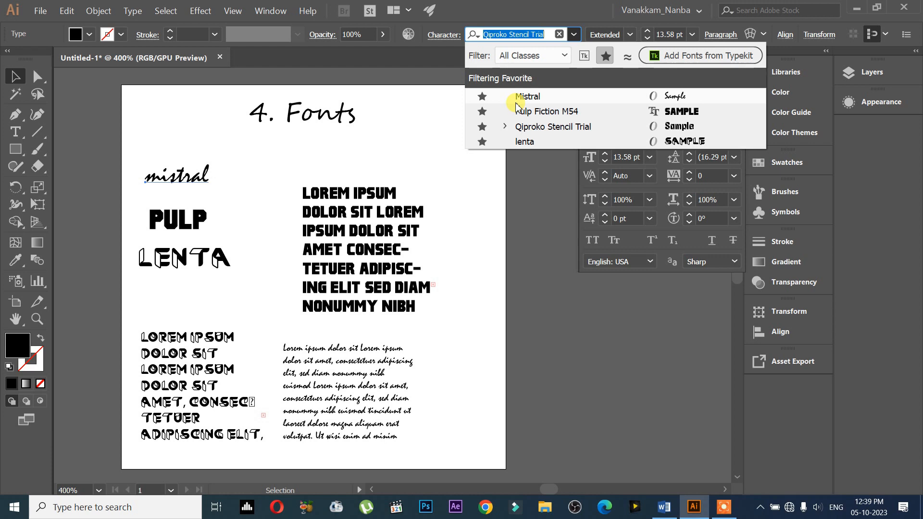
pyautogui.click(524, 99)
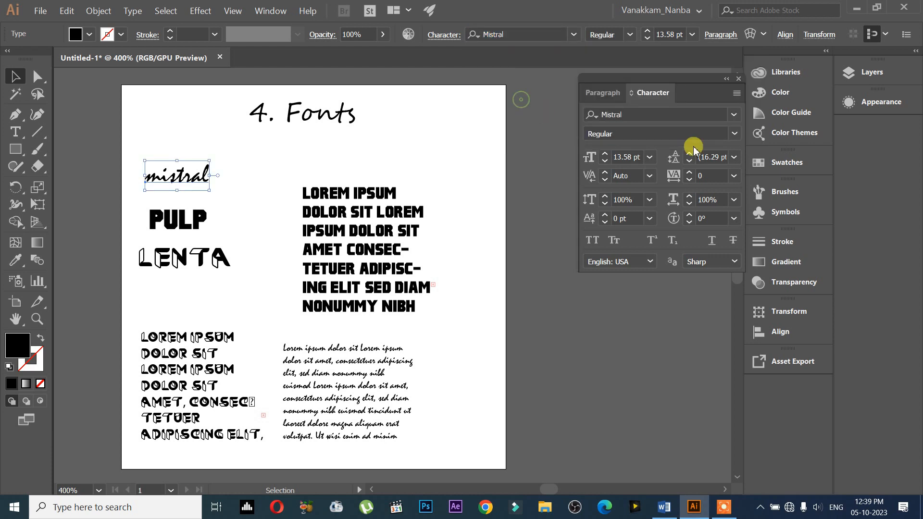
pyautogui.click(734, 138)
pyautogui.click(727, 135)
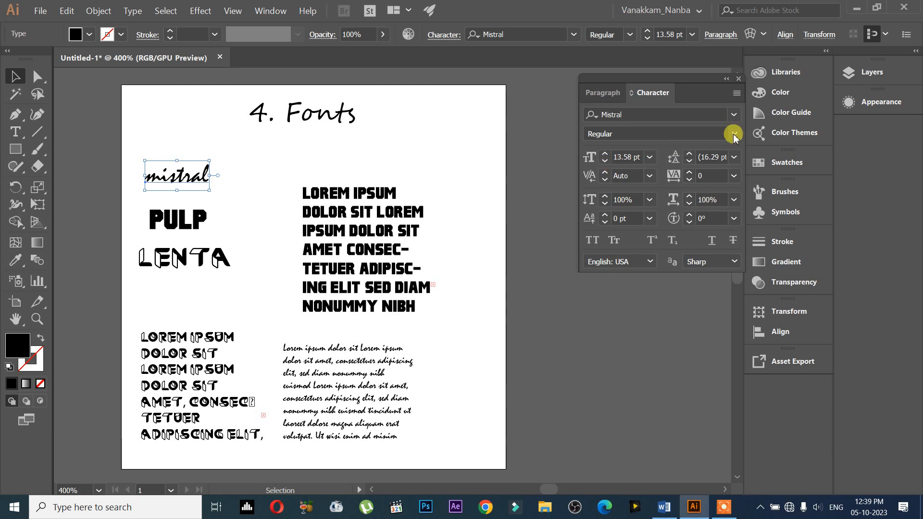
pyautogui.click(734, 136)
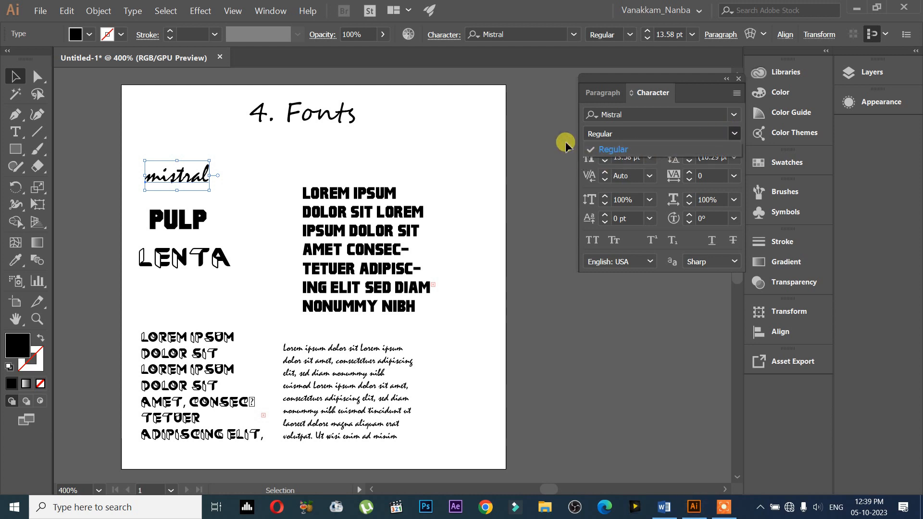
# Apply the favorite font Qiproko Stencil Trial to the word mistral again.
pyautogui.click(574, 35)
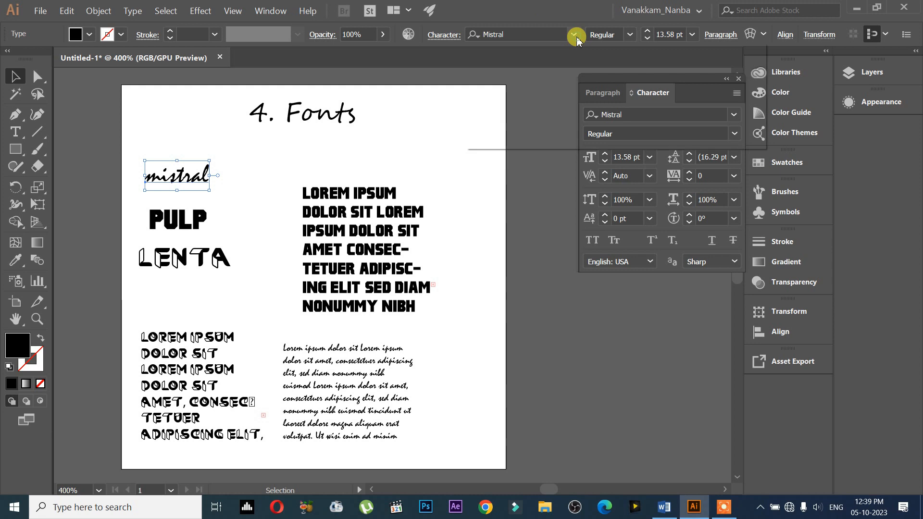
pyautogui.click(541, 128)
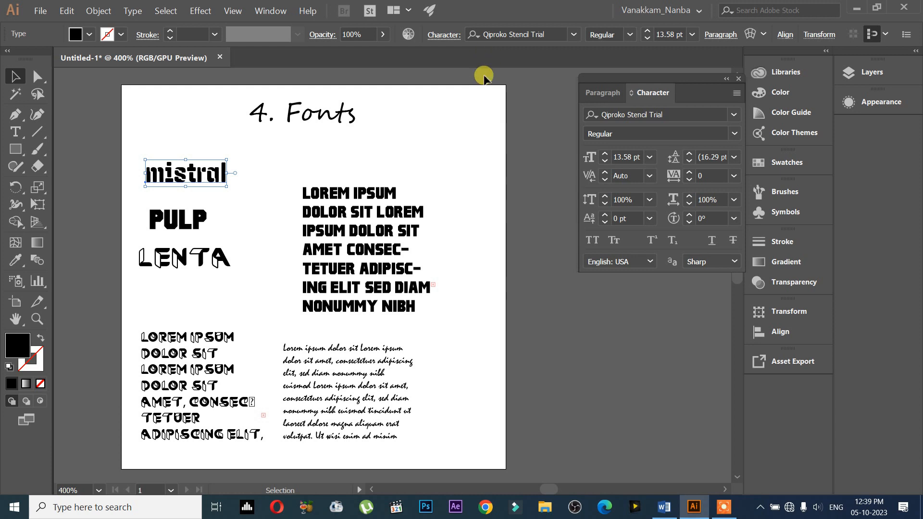
# Turn off the favorites filter in the font list and filter the fonts by Typekit instead.
pyautogui.click(573, 34)
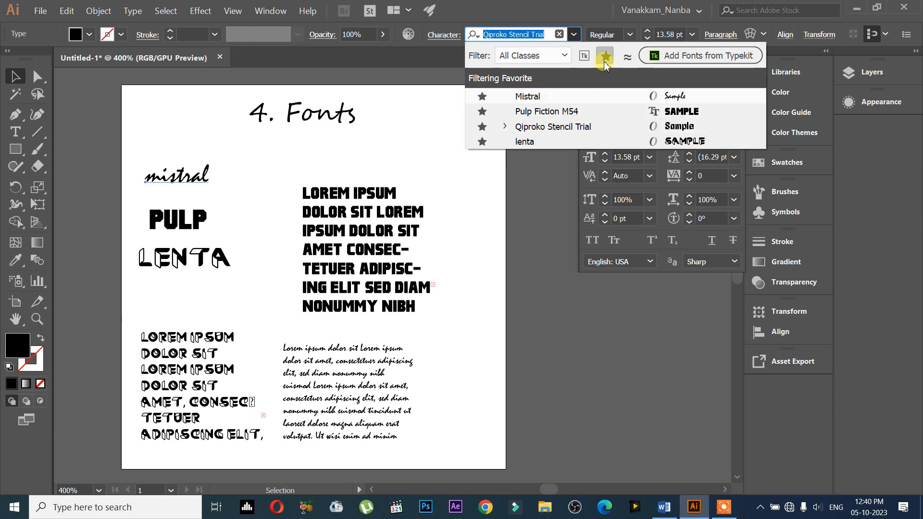
pyautogui.click(605, 58)
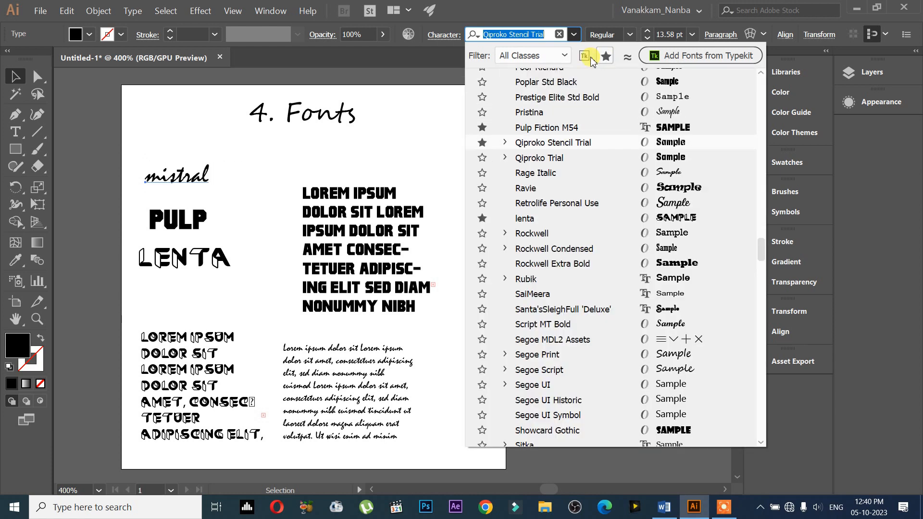
pyautogui.click(585, 57)
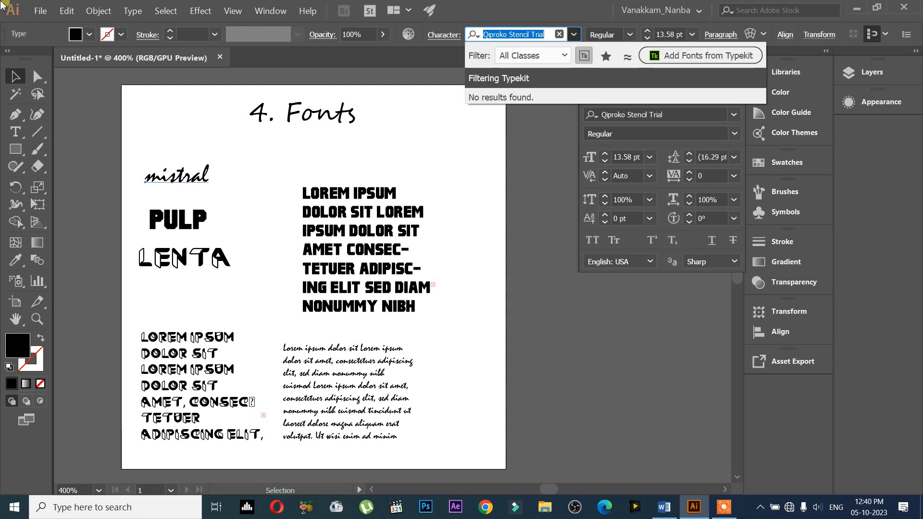
# Open the web page for adding fonts from Typekit, close the browser window, and return to the font list.
pyautogui.click(671, 61)
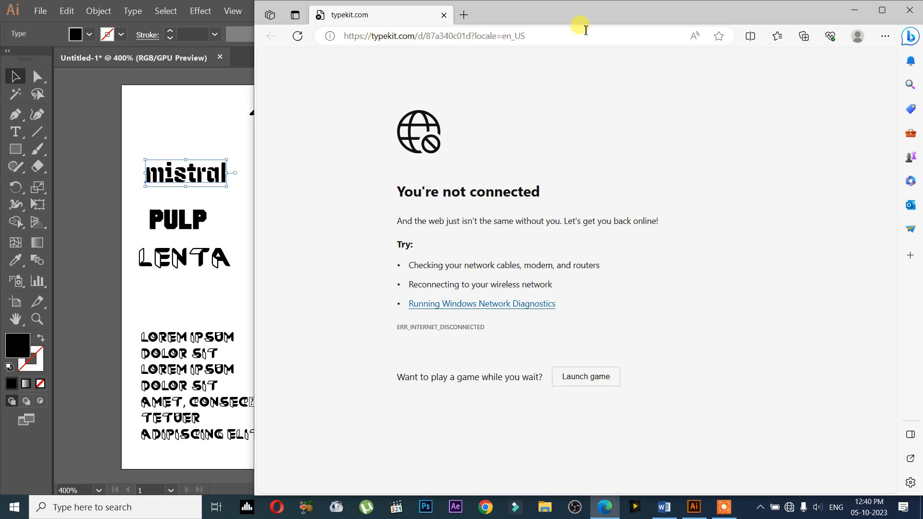
pyautogui.click(910, 9)
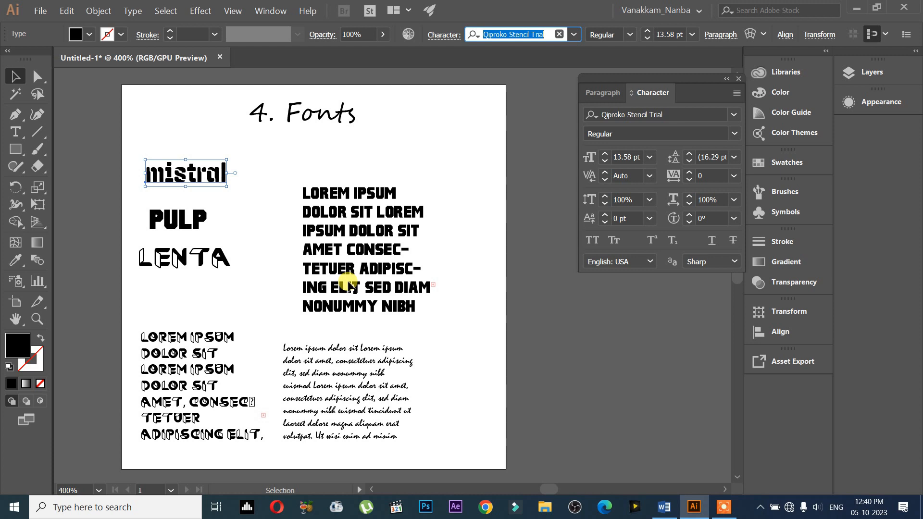
pyautogui.click(575, 36)
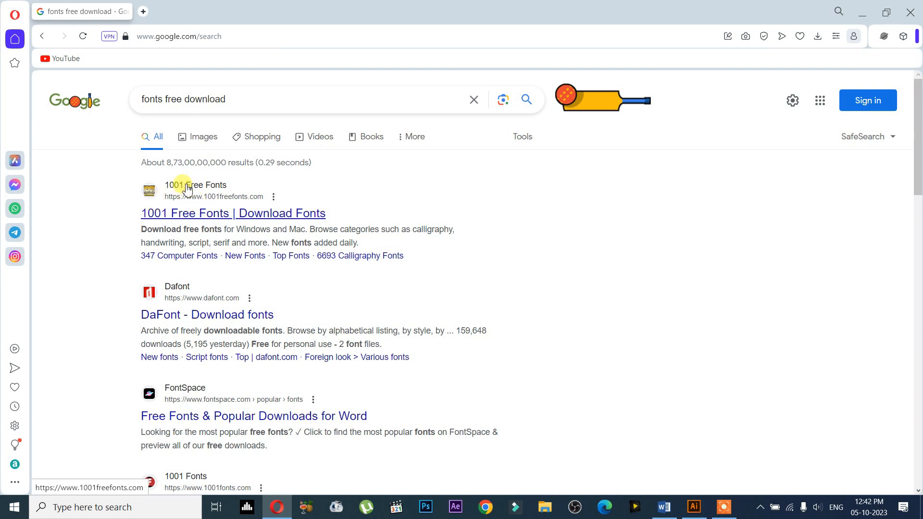
# Open the 1001 Free Fonts and DaFont results in new tabs and look through the other free font sites.
pyautogui.middleClick(206, 213)
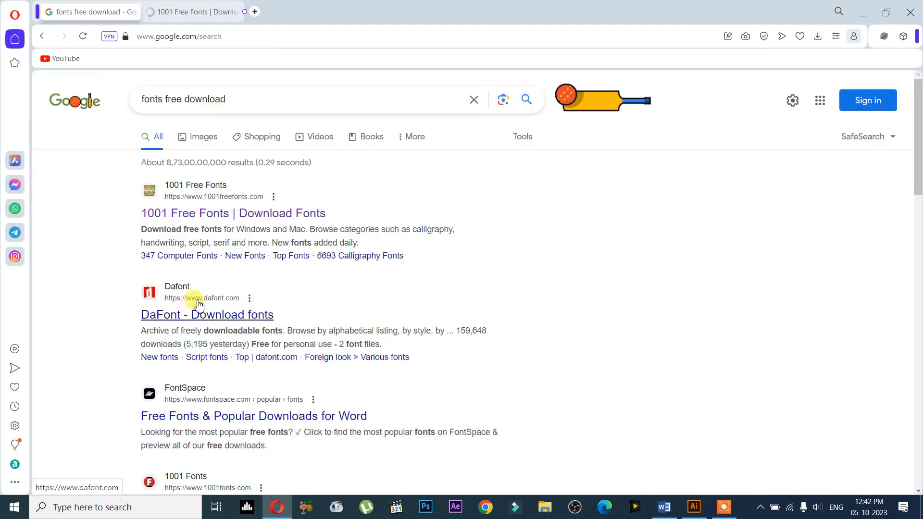
pyautogui.middleClick(193, 314)
pyautogui.scroll(-2, 289, 291)
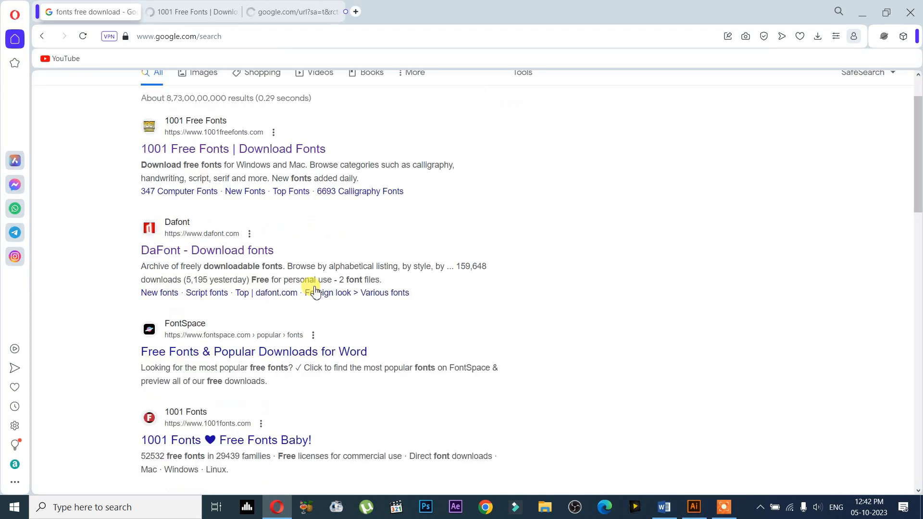
pyautogui.scroll(-7, 317, 298)
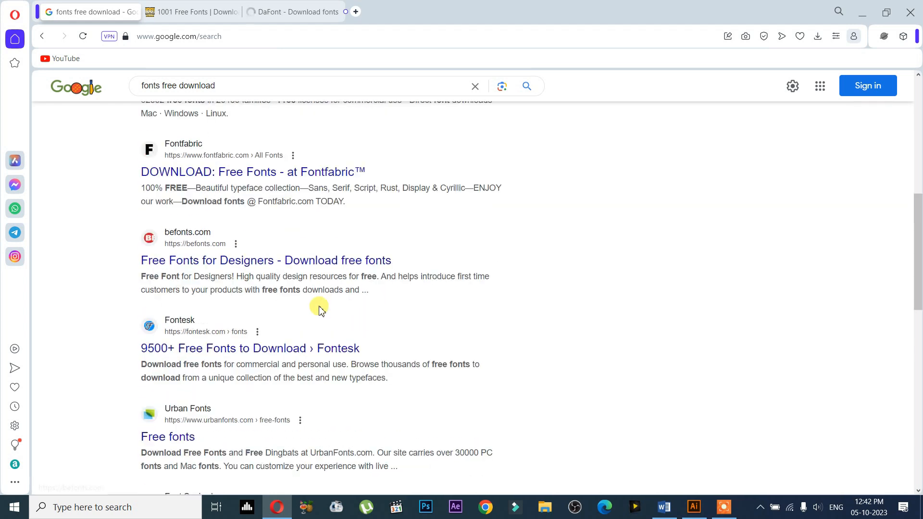
pyautogui.scroll(-2, 321, 310)
pyautogui.scroll(-3, 322, 308)
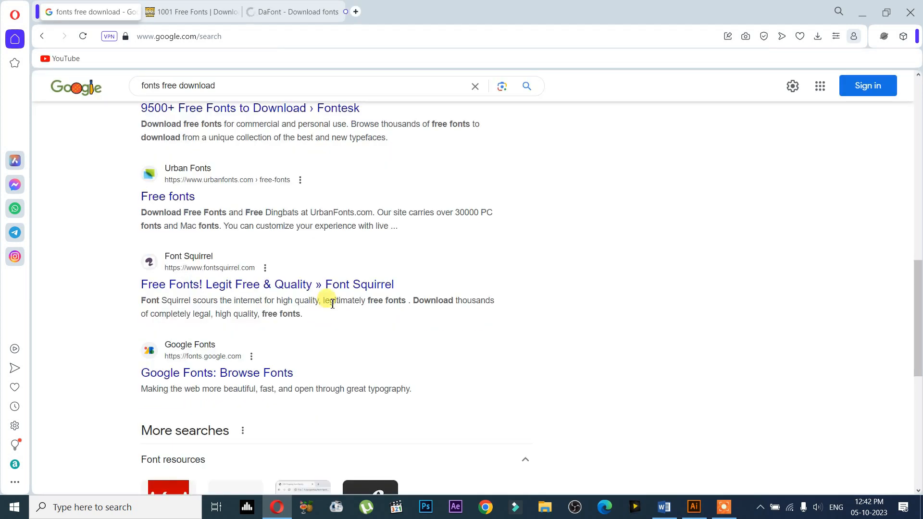
pyautogui.scroll(9, 226, 89)
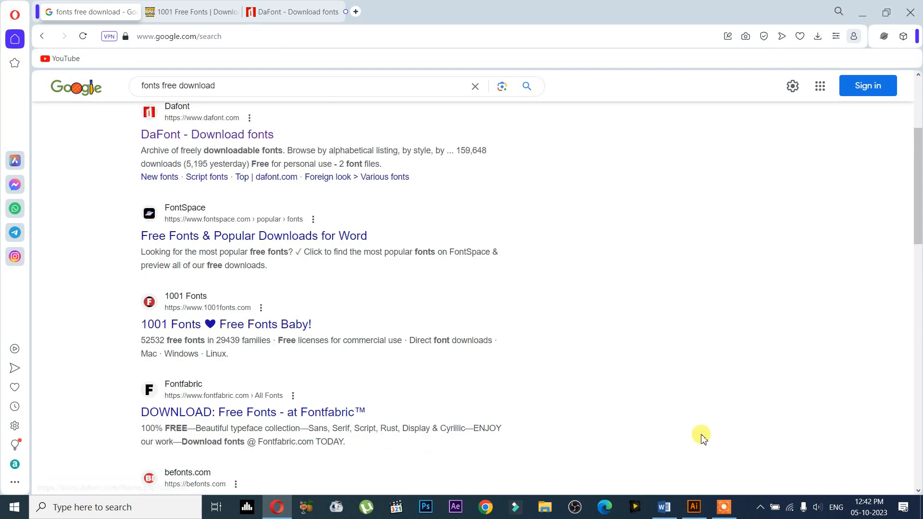
# Switch to Illustrator and show the font list filtered by Typekit.
pyautogui.click(694, 507)
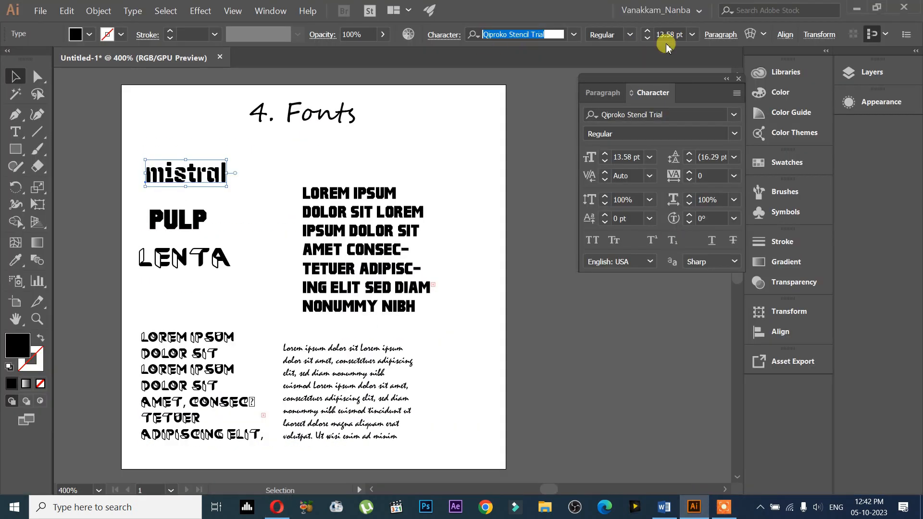
pyautogui.click(575, 36)
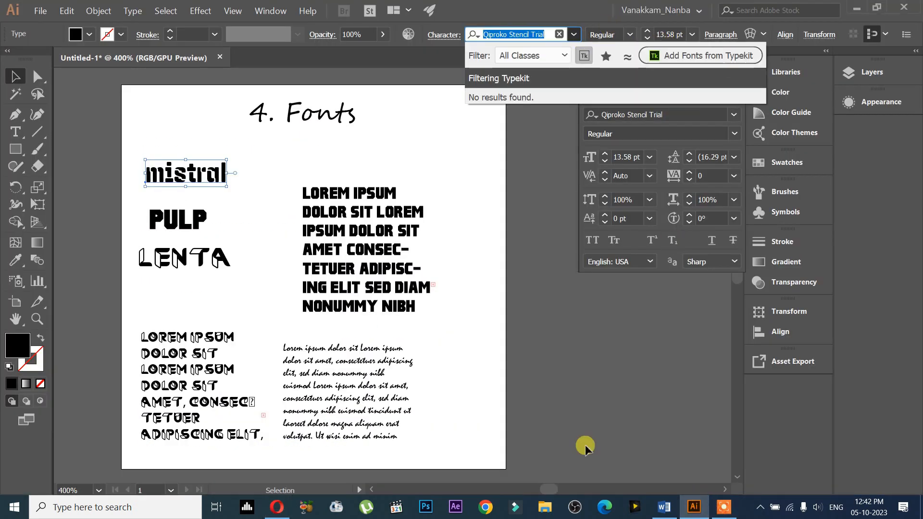
# Switch to the Opera browser, search Google for "typekit fonts", and open the Adobe Fonts result.
pyautogui.click(277, 506)
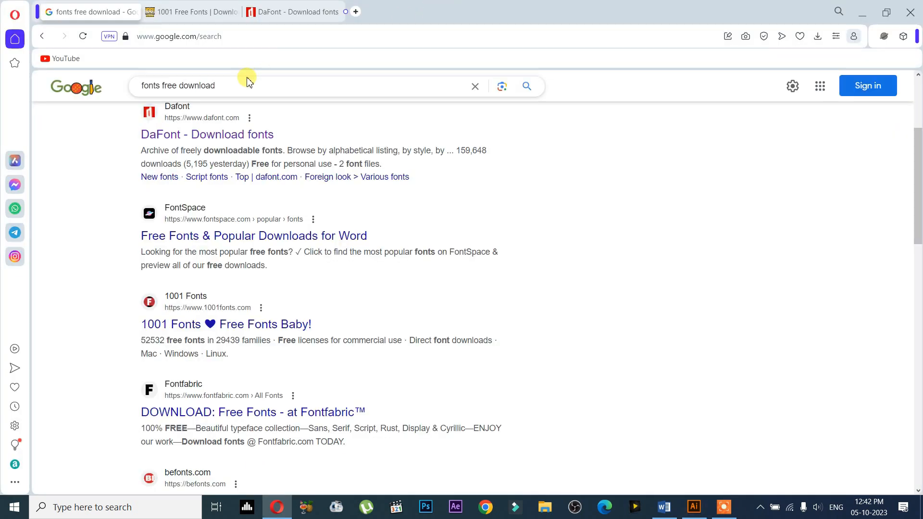
pyautogui.tripleClick(253, 84)
pyautogui.write('ty')
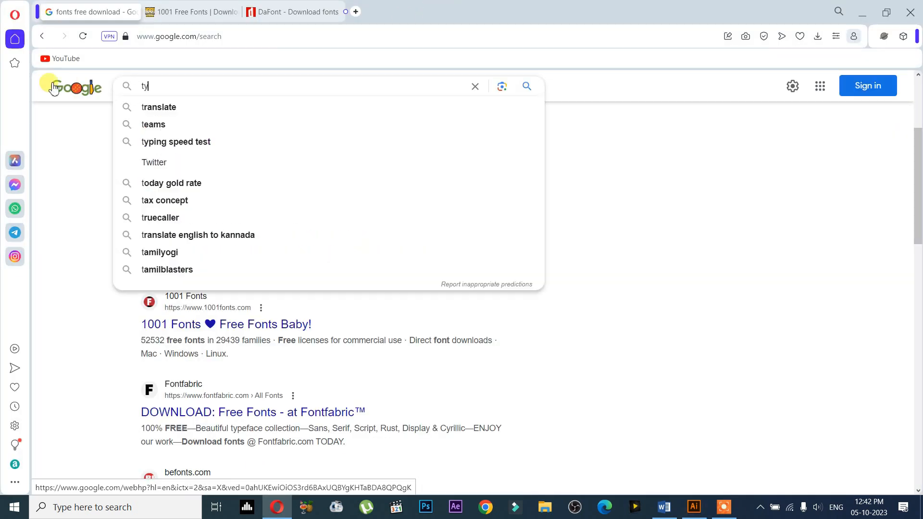
pyautogui.write('pe')
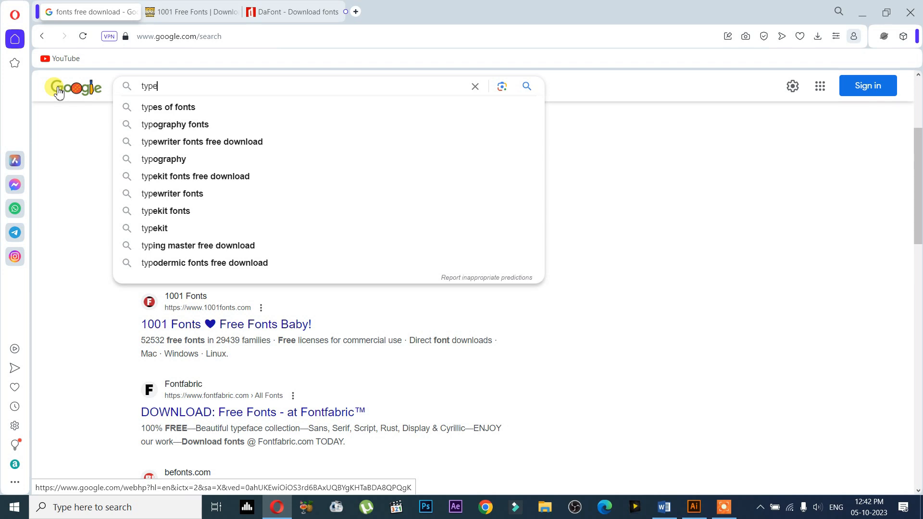
pyautogui.write('k')
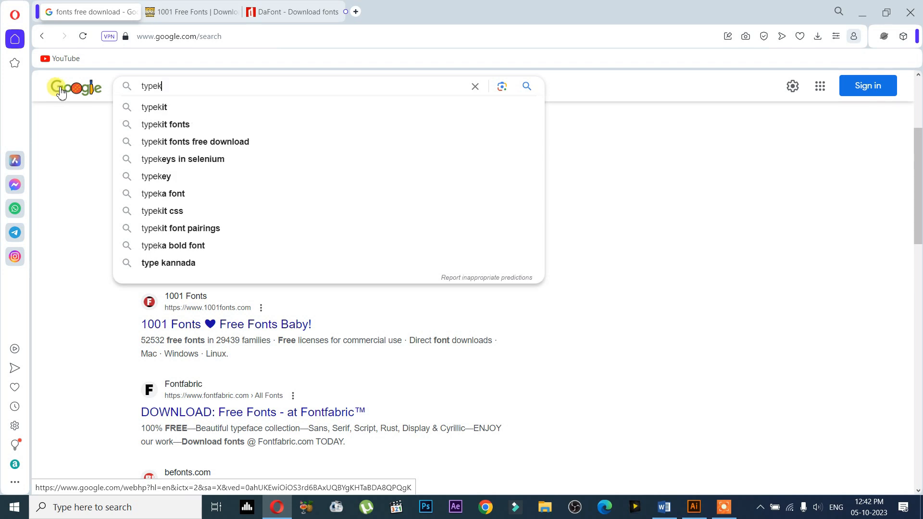
pyautogui.click(165, 125)
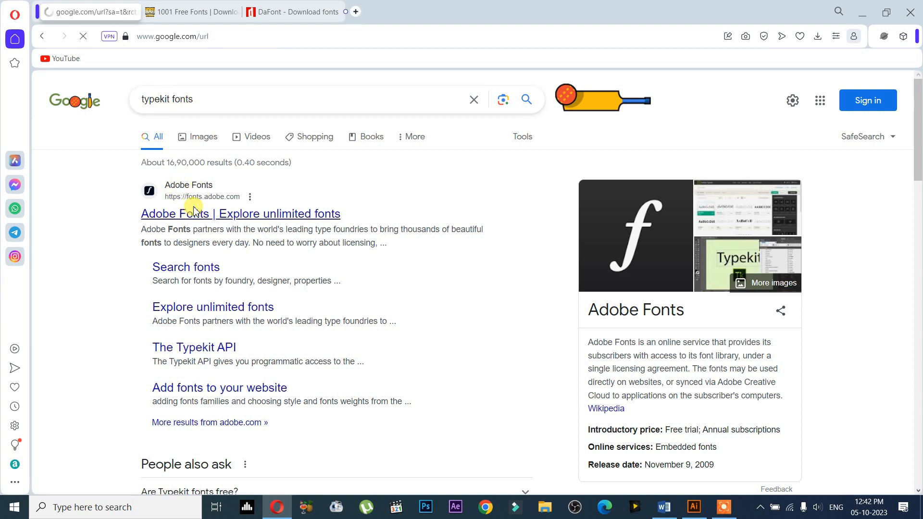
# Accept the privacy notice on the 1001 Free Fonts site and look through its downloadable fonts.
pyautogui.click(190, 11)
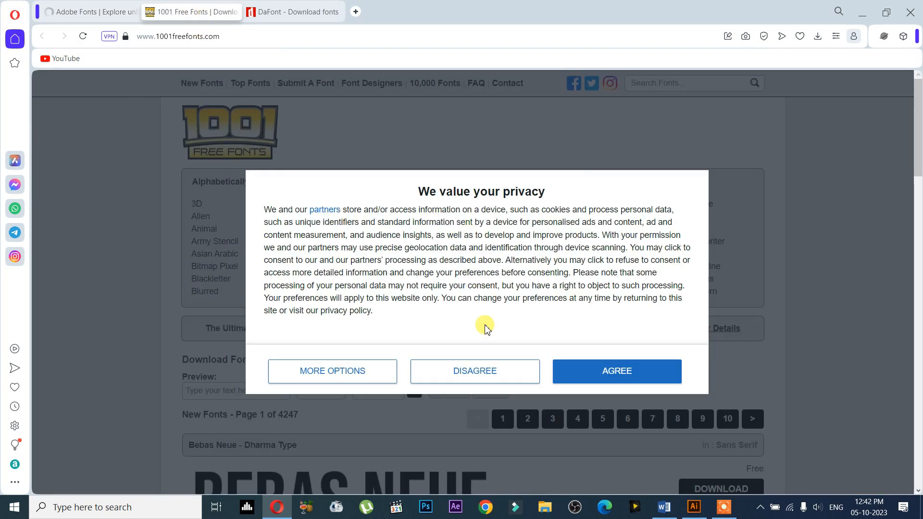
pyautogui.click(586, 368)
pyautogui.scroll(-15, 364, 247)
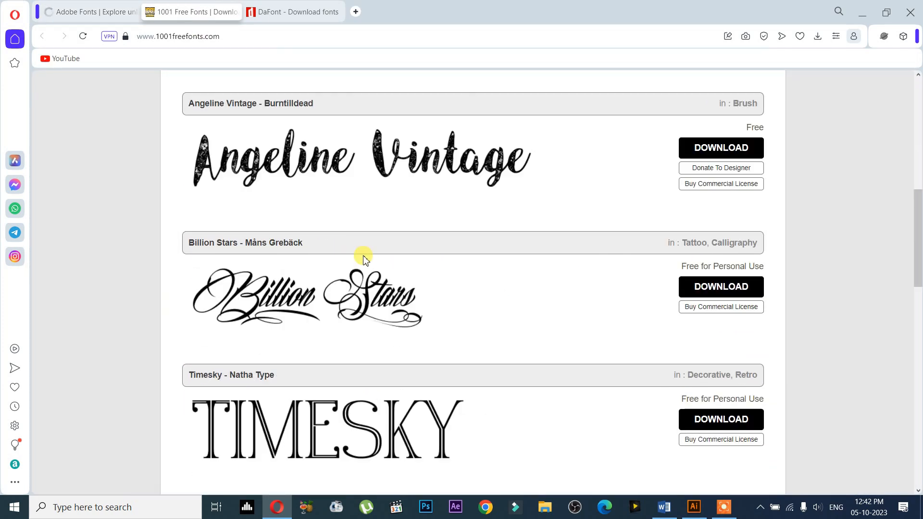
pyautogui.scroll(3, 486, 210)
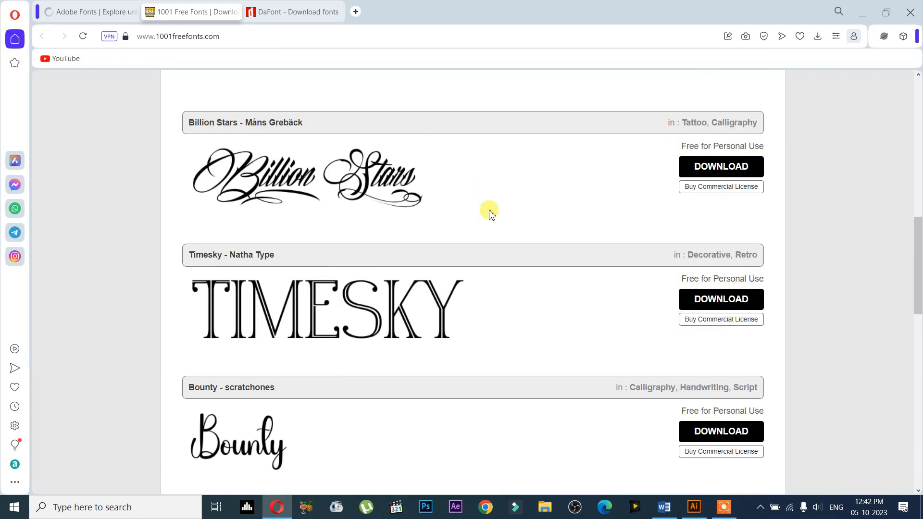
pyautogui.scroll(-1, 470, 238)
pyautogui.scroll(-5, 537, 278)
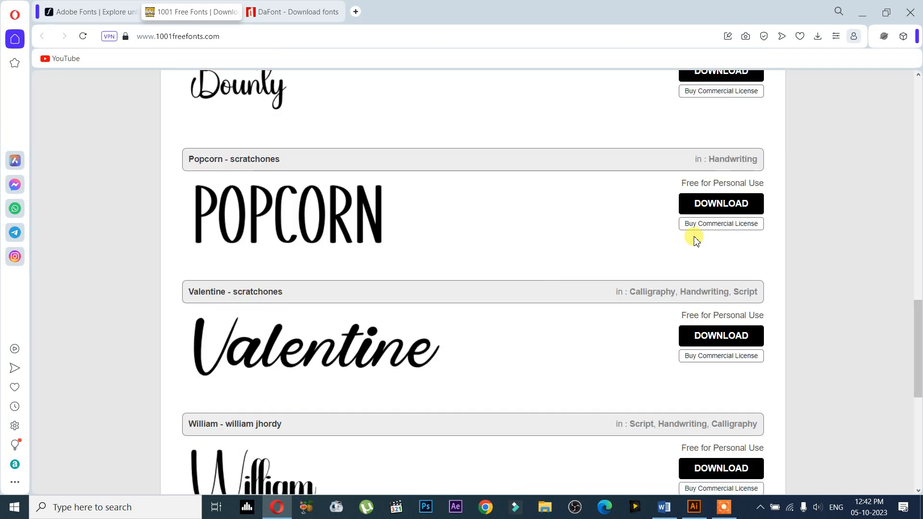
# Look through the font categories and recently added fonts on the DaFont home page.
pyautogui.click(299, 10)
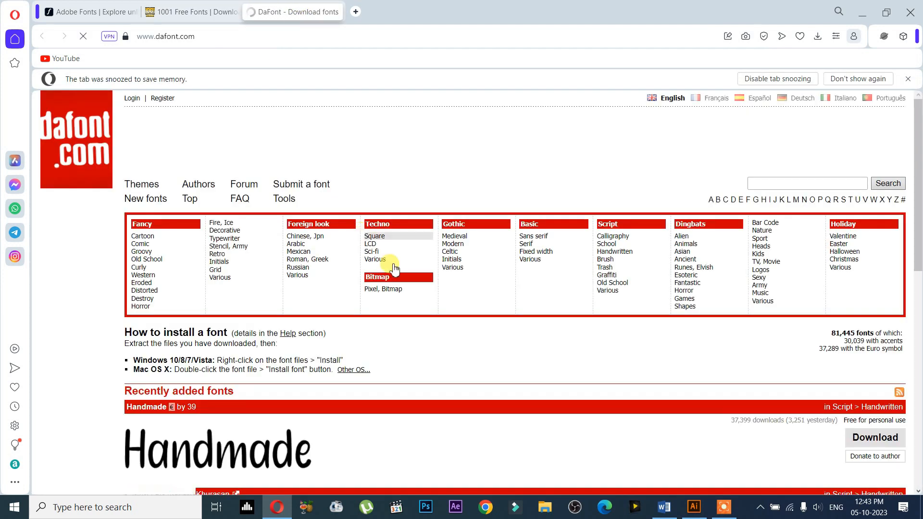
pyautogui.scroll(-3, 385, 262)
pyautogui.scroll(2, 442, 187)
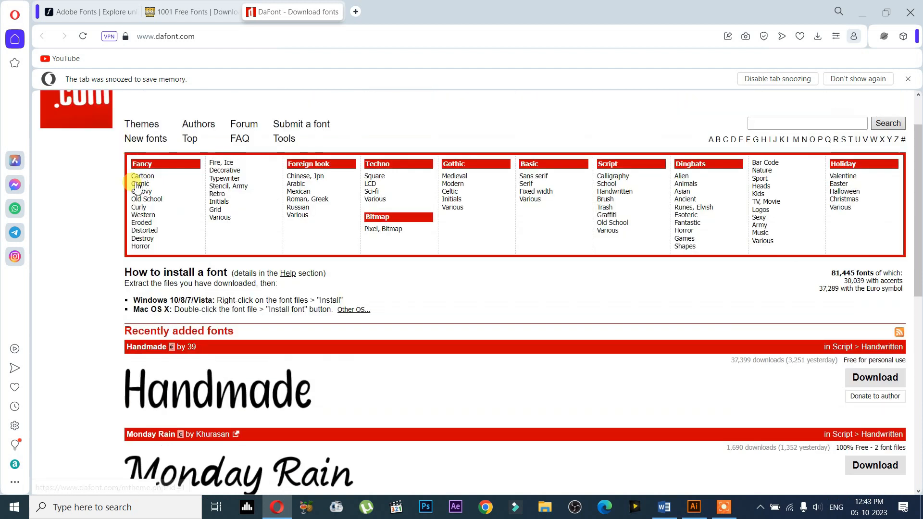
pyautogui.scroll(-7, 556, 289)
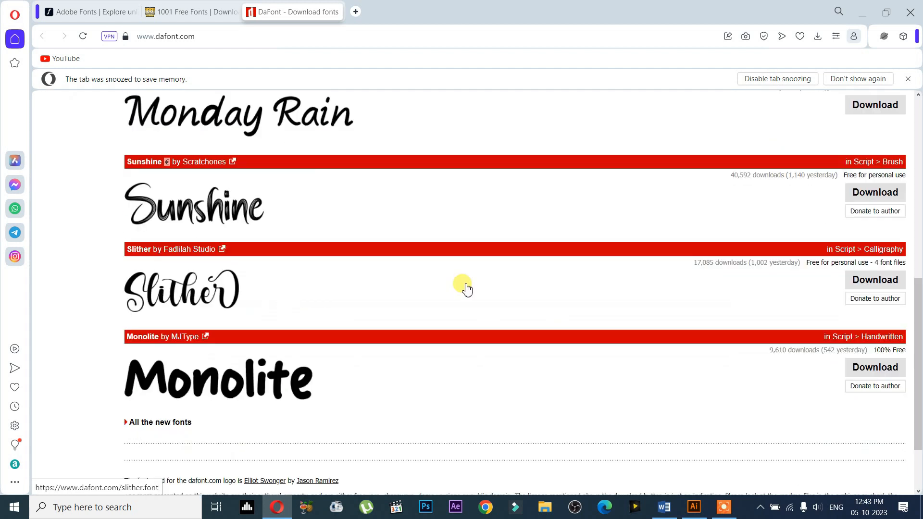
pyautogui.scroll(4, 378, 324)
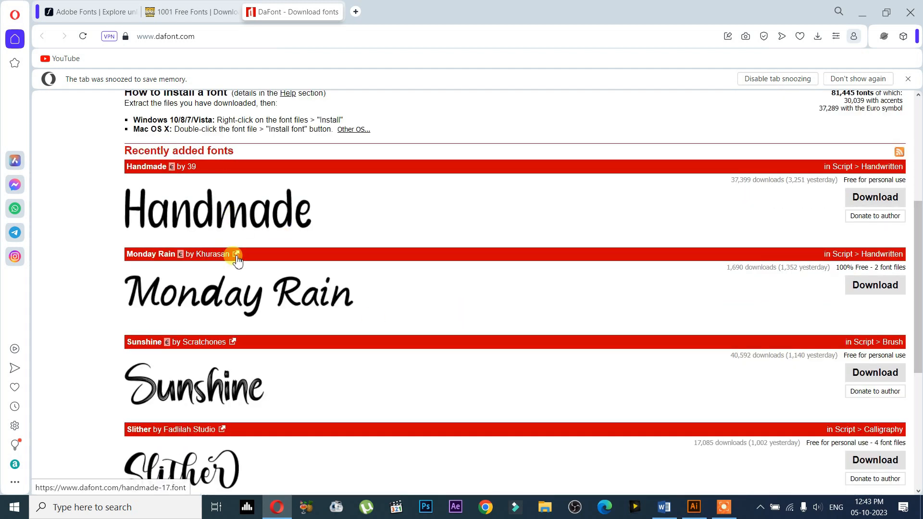
# Open the Handmade font's page on DaFont and preview the text "vanakkam nanba" in Large size.
pyautogui.click(258, 211)
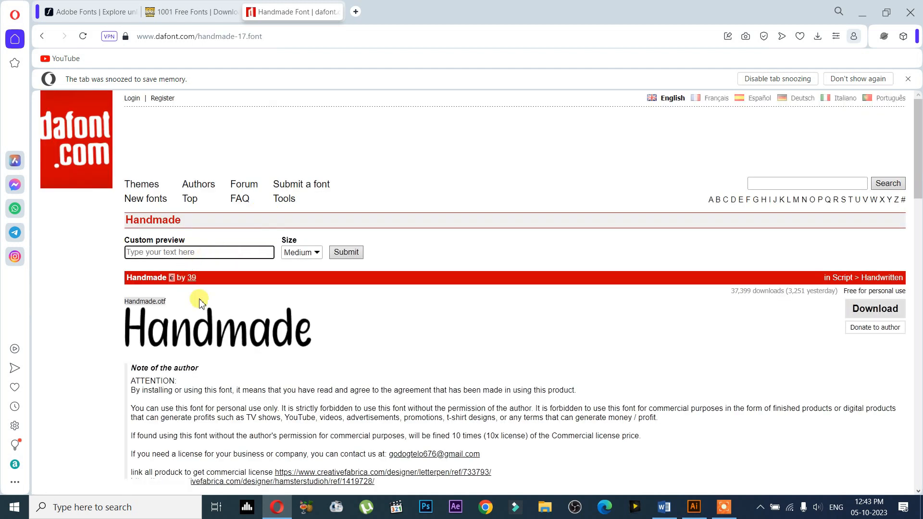
pyautogui.write('va')
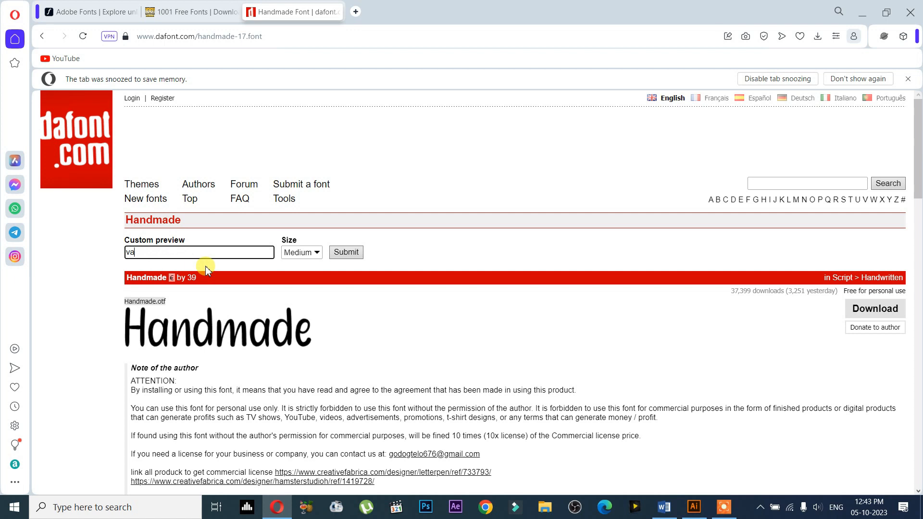
pyautogui.write('nakkam nanba')
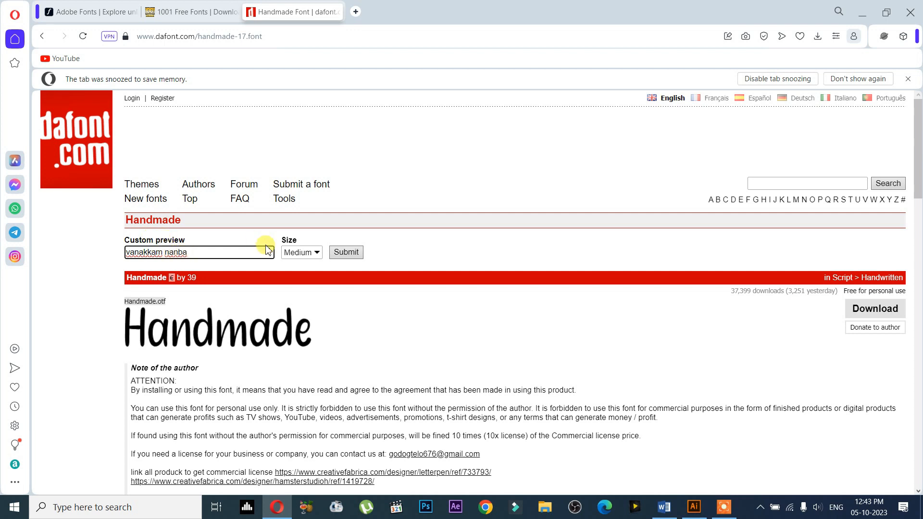
pyautogui.click(312, 252)
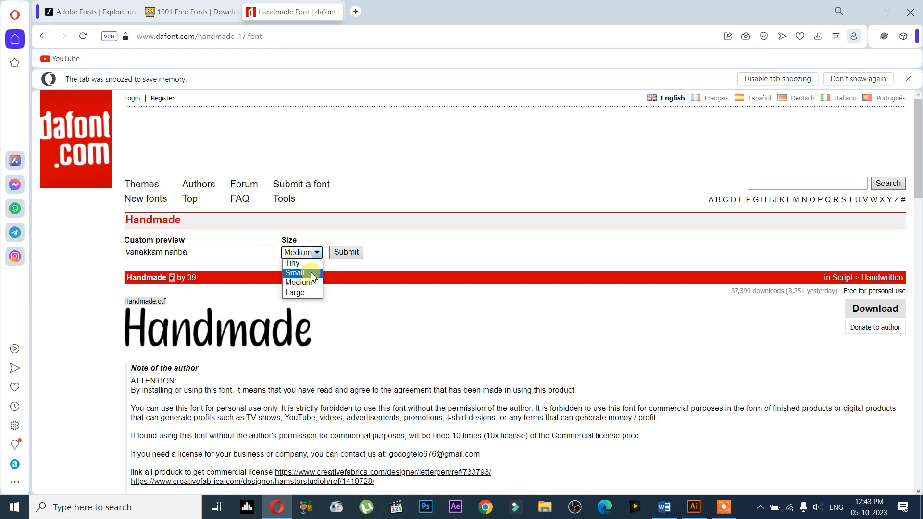
pyautogui.click(307, 292)
pyautogui.click(347, 252)
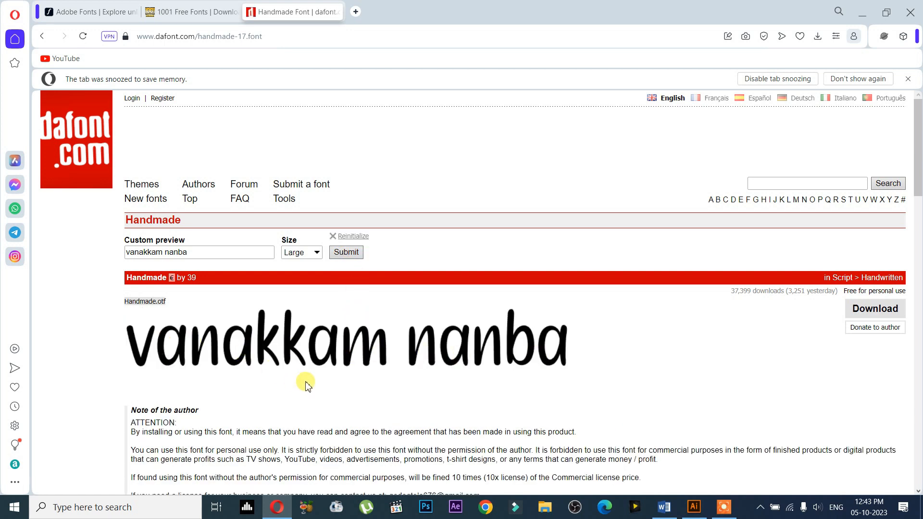
pyautogui.rightClick(342, 349)
pyautogui.click(340, 375)
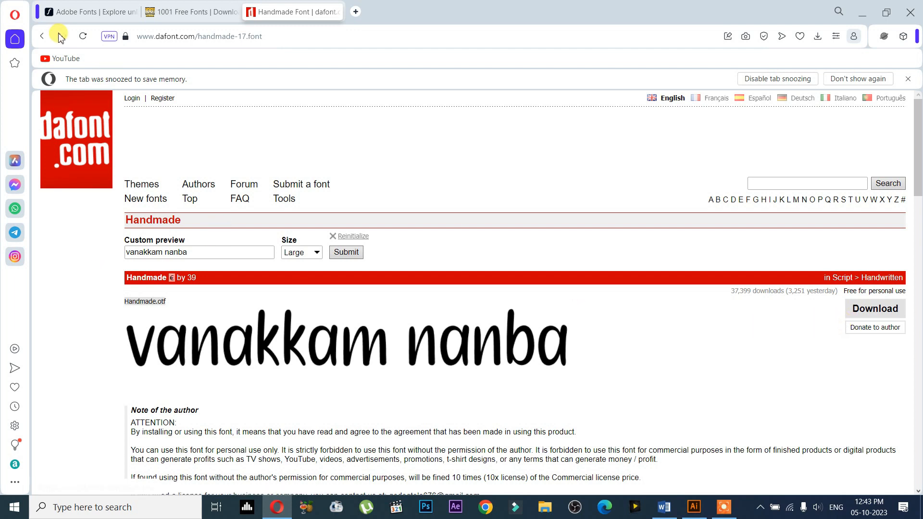
# Return to the DaFont home page, open the Rolner font, and preview "vanakkam nanba" in Large size.
pyautogui.click(42, 36)
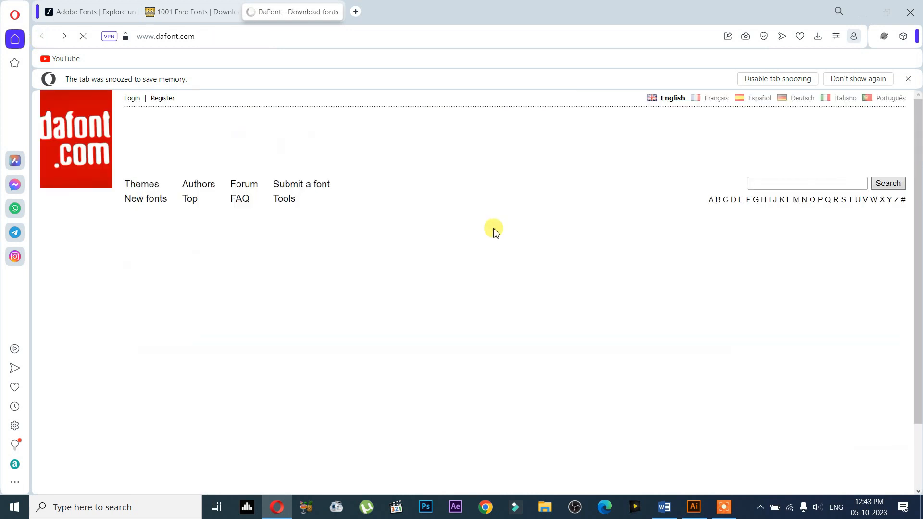
pyautogui.scroll(3, 514, 242)
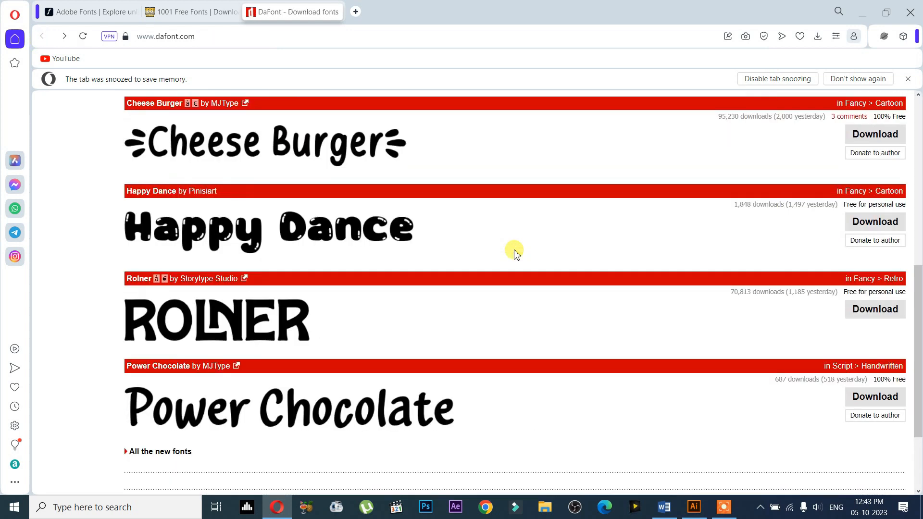
pyautogui.click(280, 328)
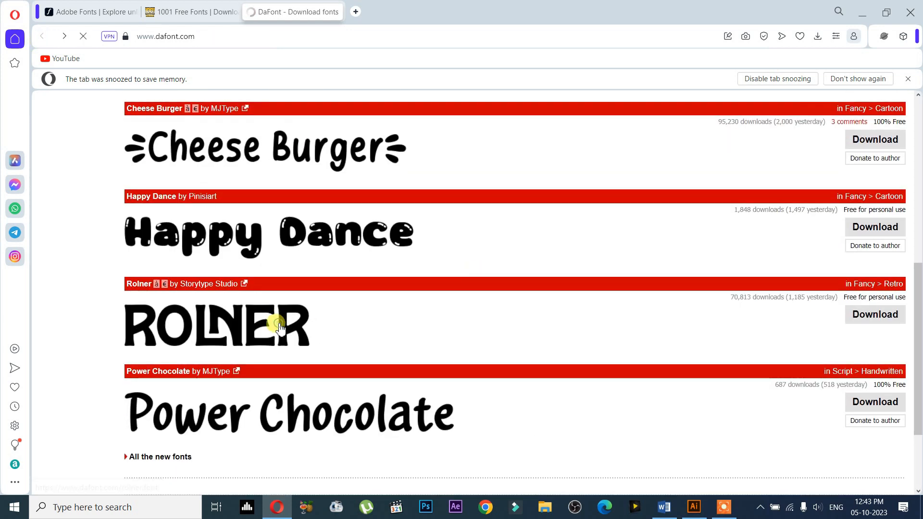
pyautogui.click(232, 250)
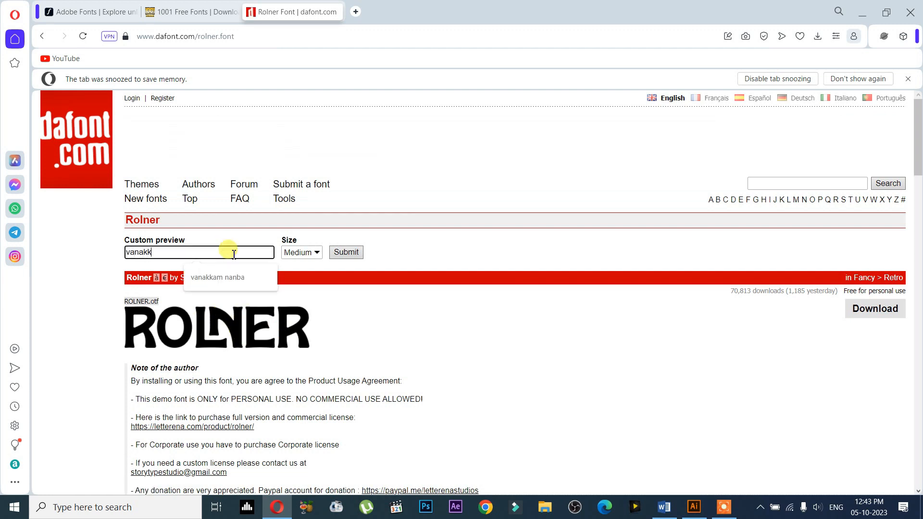
pyautogui.write('vanakkam nanba')
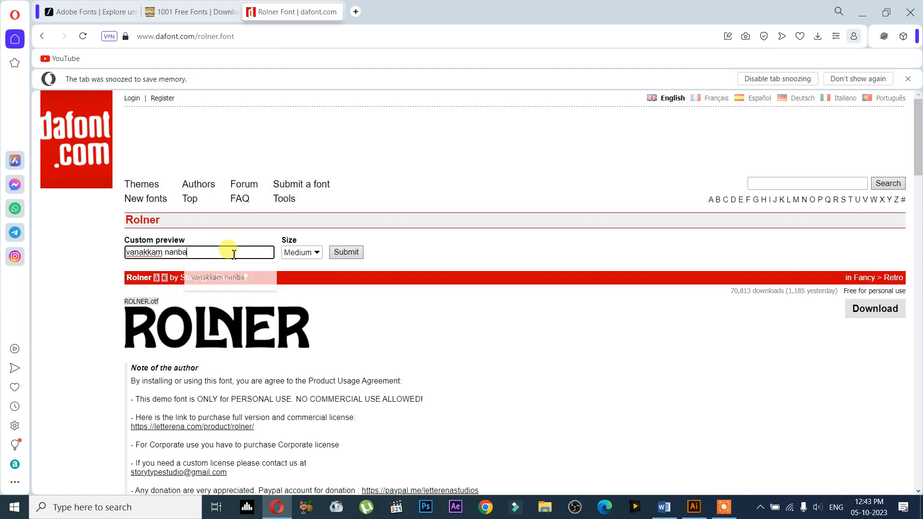
pyautogui.click(298, 253)
pyautogui.click(293, 293)
pyautogui.click(345, 253)
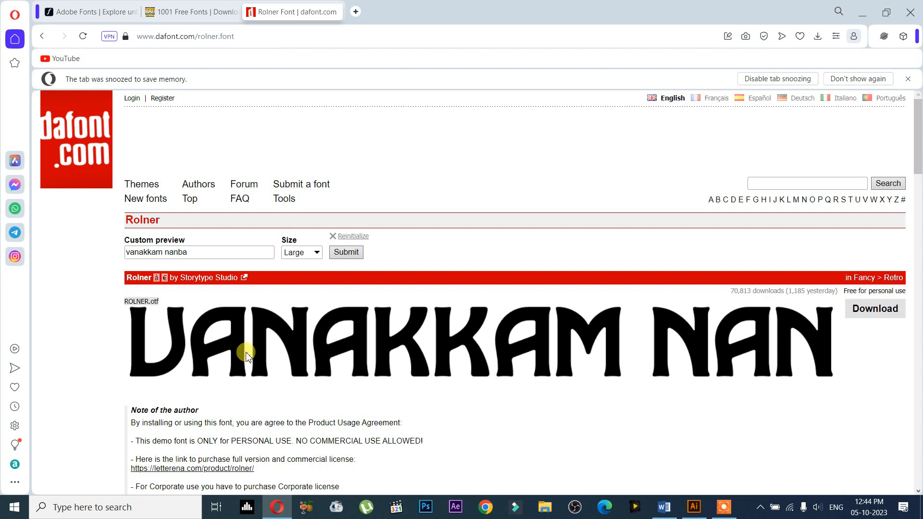
# Download the Rolner font and open the rolner.zip archive.
pyautogui.click(867, 321)
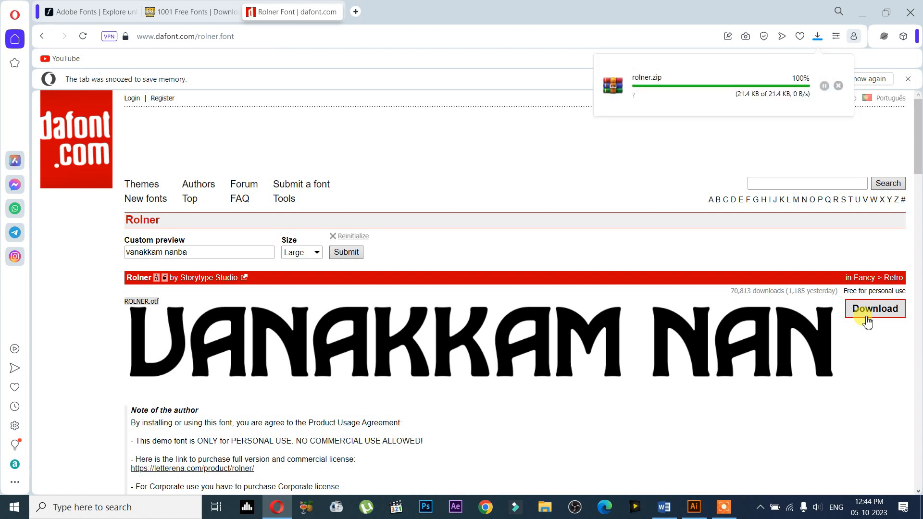
pyautogui.click(640, 87)
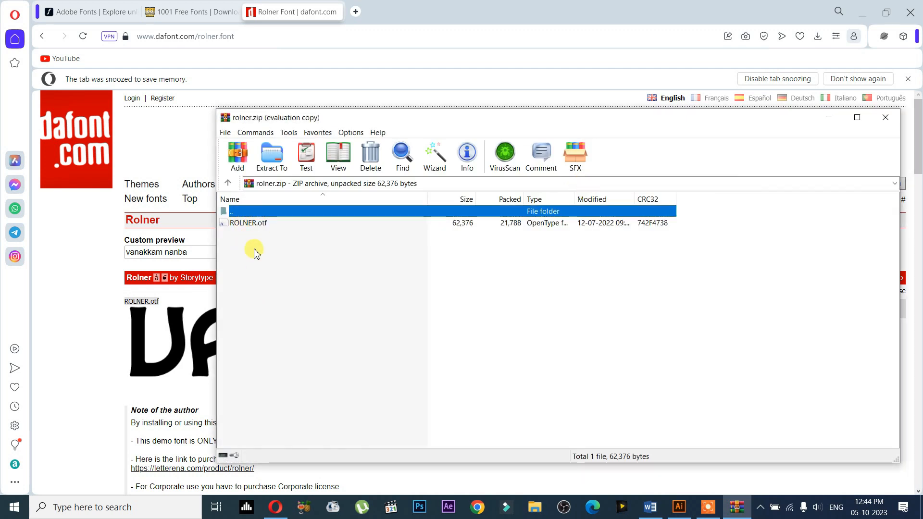
# Switch to Illustrator and show the style options of the Qiproko Stencil Trial font without changing the style.
pyautogui.click(679, 507)
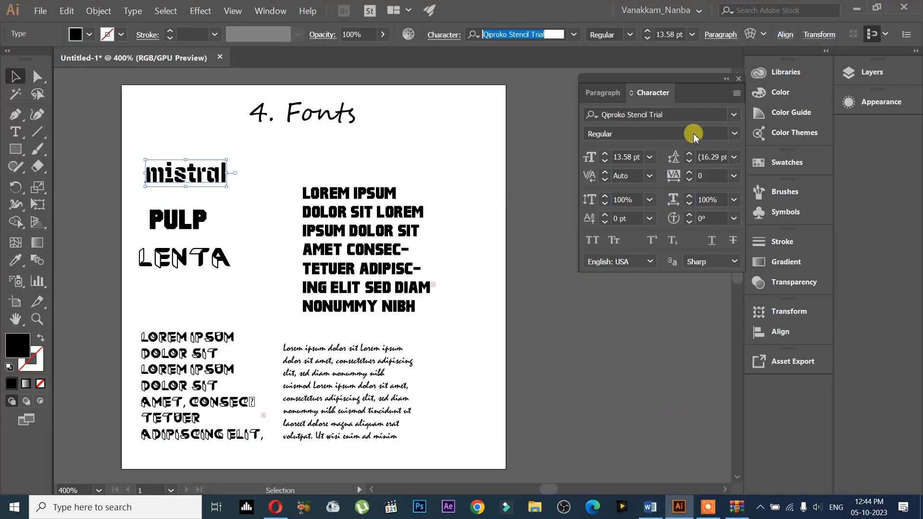
pyautogui.click(654, 135)
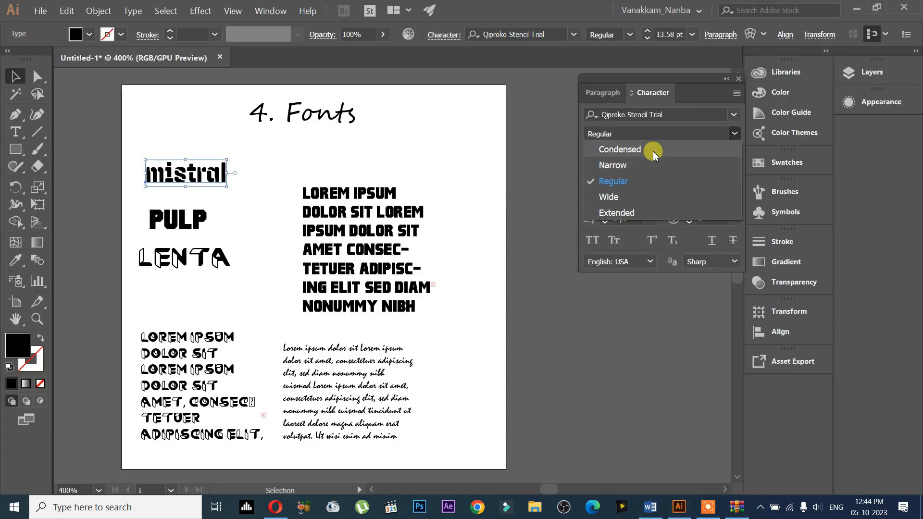
pyautogui.click(614, 360)
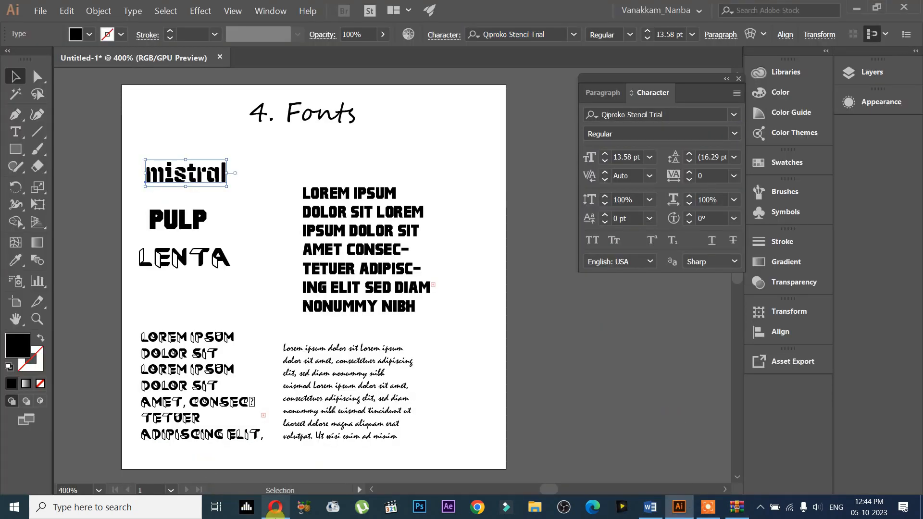
# Return to the rolner.zip archive, open ROLNER.otf, and install the font.
pyautogui.click(267, 500)
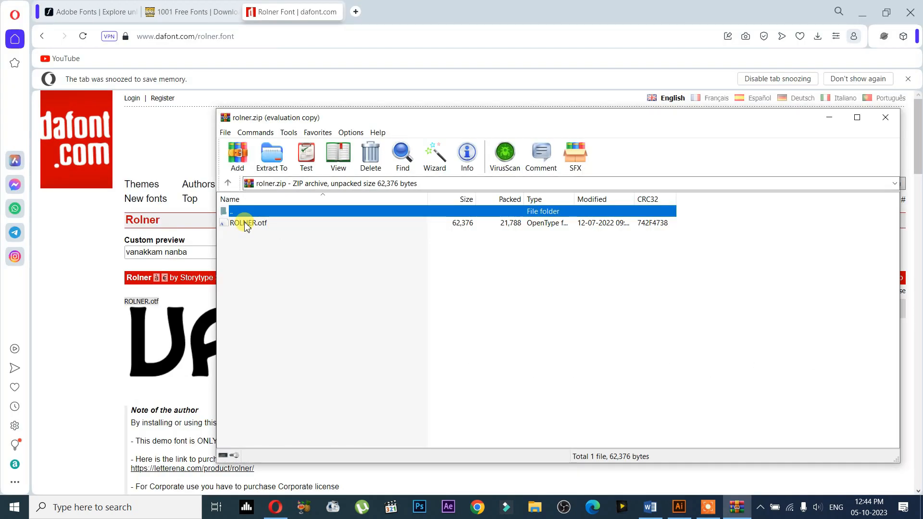
pyautogui.click(245, 224)
pyautogui.moveTo(251, 237); pyautogui.dragTo(255, 259)
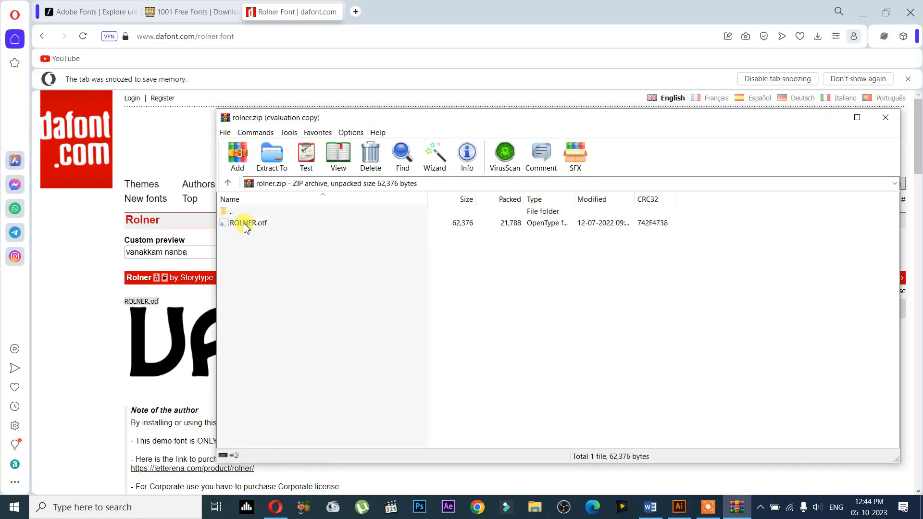
pyautogui.click(246, 224)
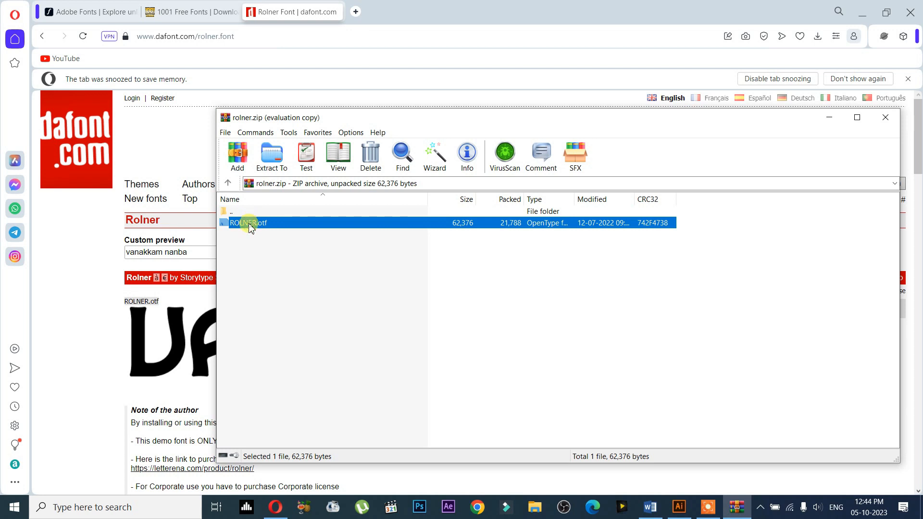
pyautogui.doubleClick(250, 225)
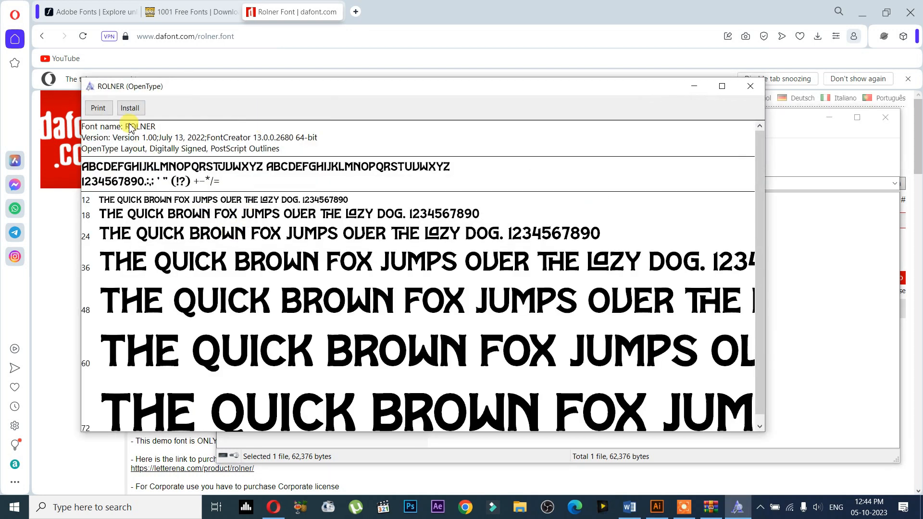
pyautogui.click(130, 112)
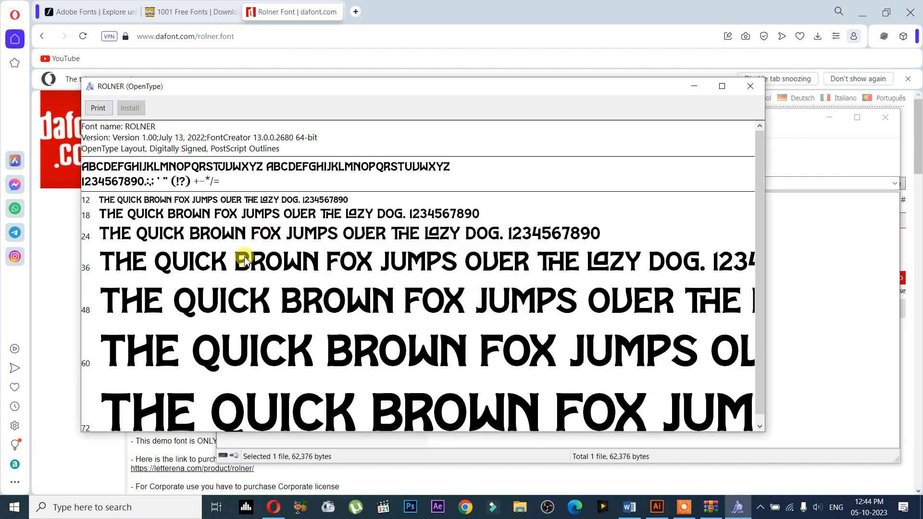
# Close the ROLNER font preview and the rolner.zip archive to get back to the Rolner page on DaFont.
pyautogui.click(750, 86)
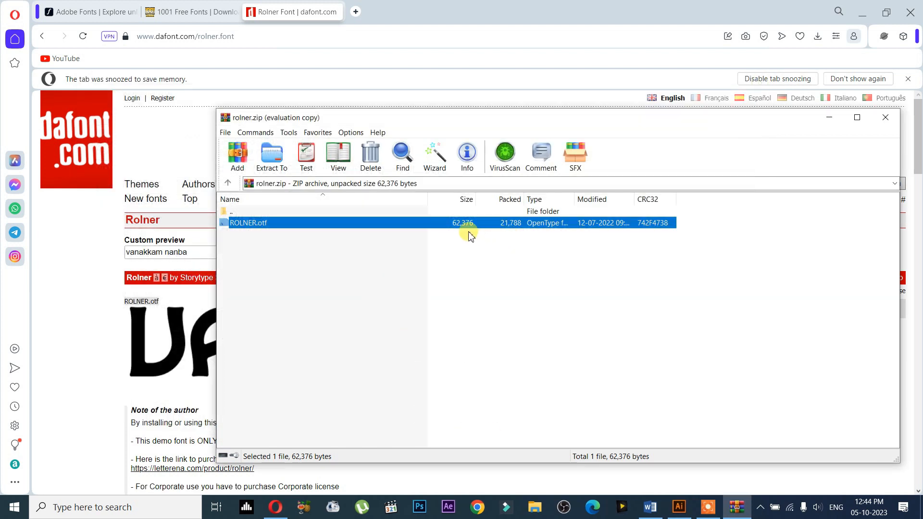
pyautogui.click(885, 118)
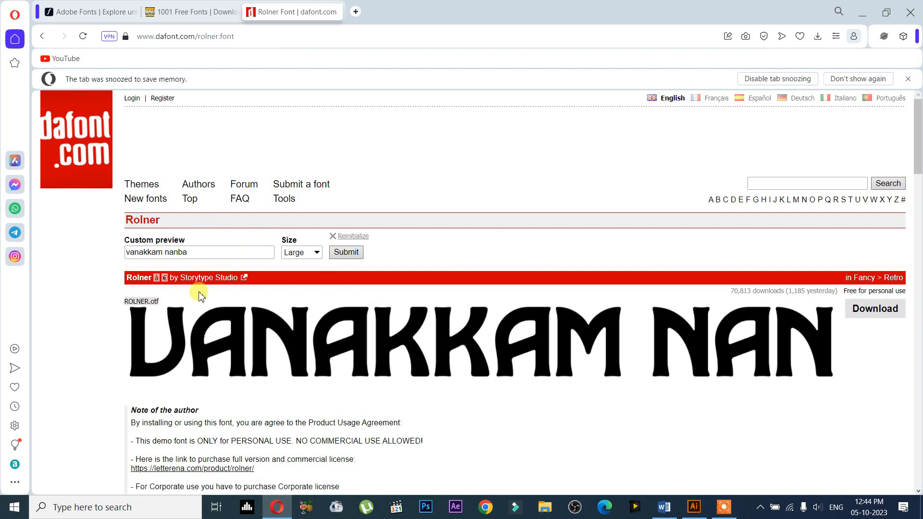
pyautogui.moveTo(161, 222); pyautogui.dragTo(120, 221)
pyautogui.click(111, 223)
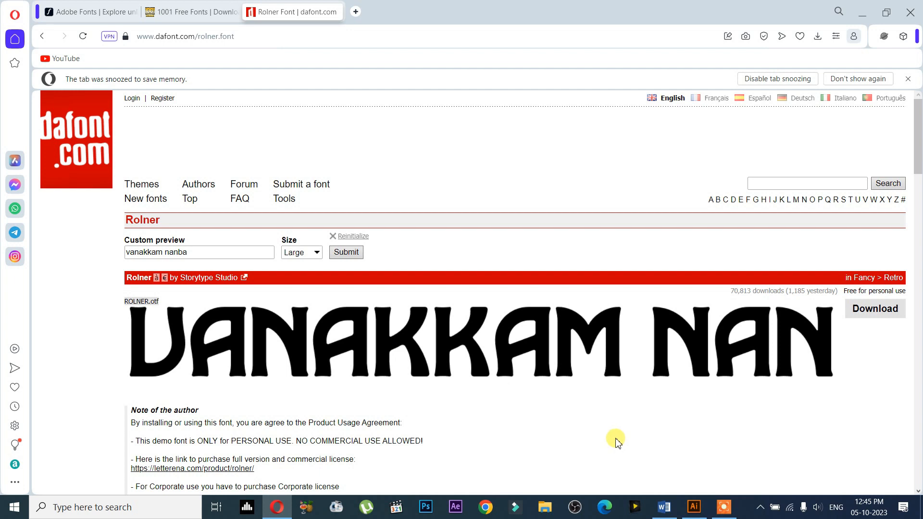
# Revisit the 1001 Free Fonts site and look through the Adobe Fonts home page, including its sign-in option, new releases and licensing sections.
pyautogui.click(191, 9)
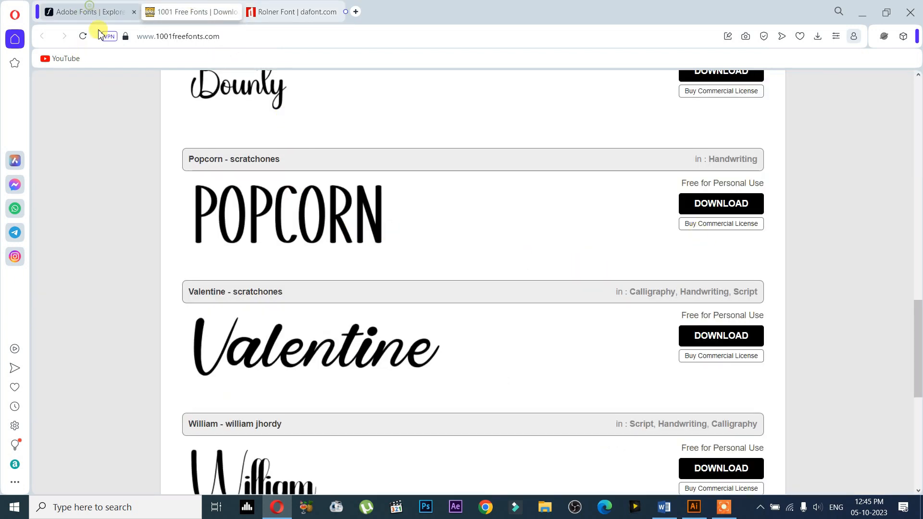
pyautogui.click(89, 11)
pyautogui.scroll(-5, 674, 299)
pyautogui.scroll(3, 655, 319)
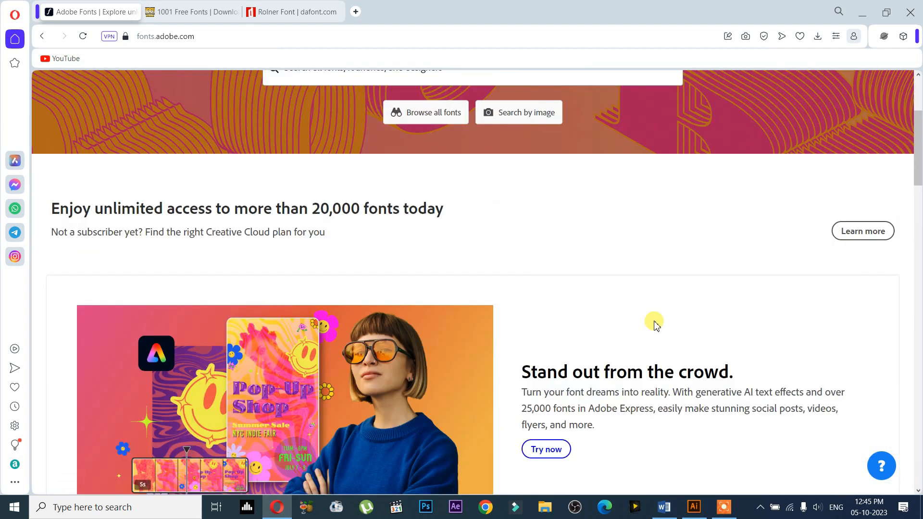
pyautogui.scroll(3, 655, 325)
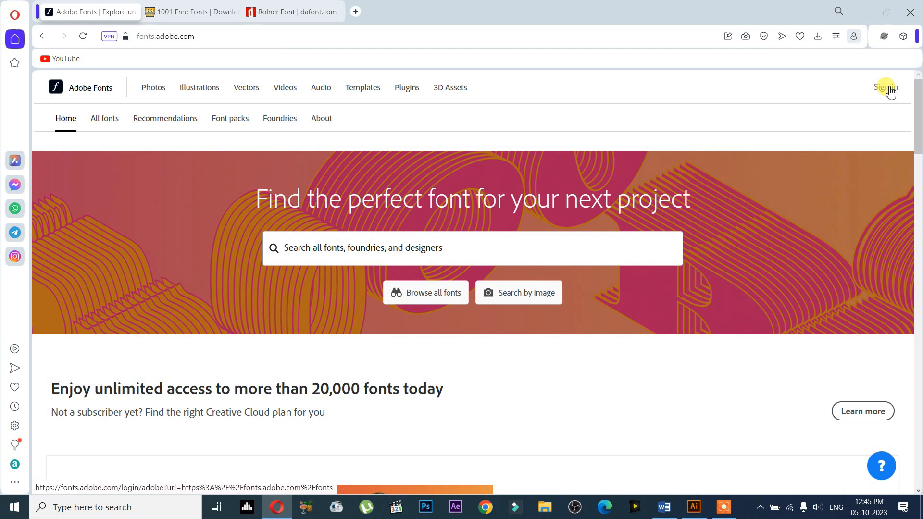
pyautogui.scroll(-15, 813, 226)
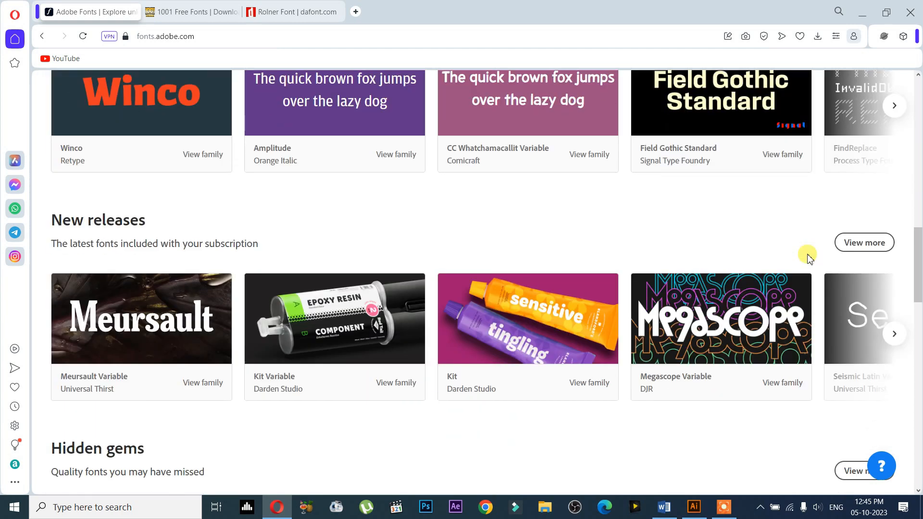
pyautogui.scroll(-10, 803, 249)
pyautogui.scroll(8, 682, 232)
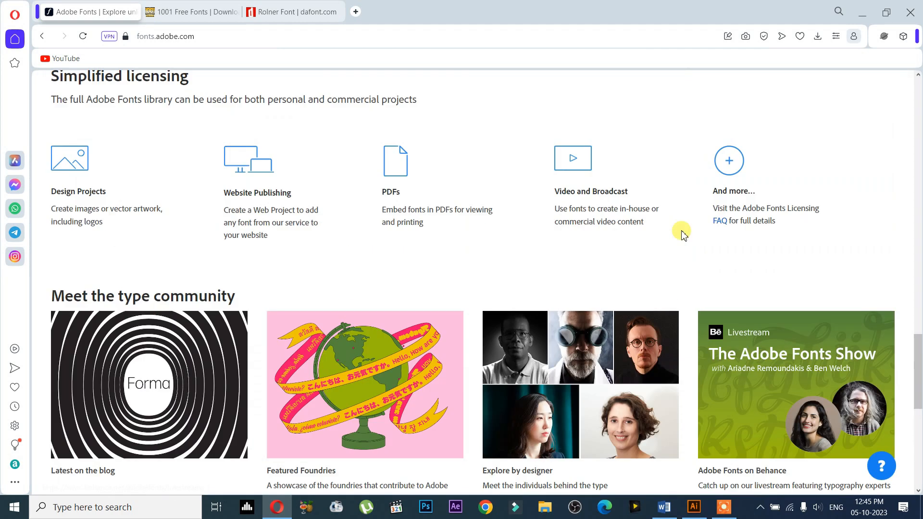
# Switch to Illustrator, shift the mistral, PULP and LENTA texts down together, and place a copy of mistral above them.
pyautogui.click(694, 507)
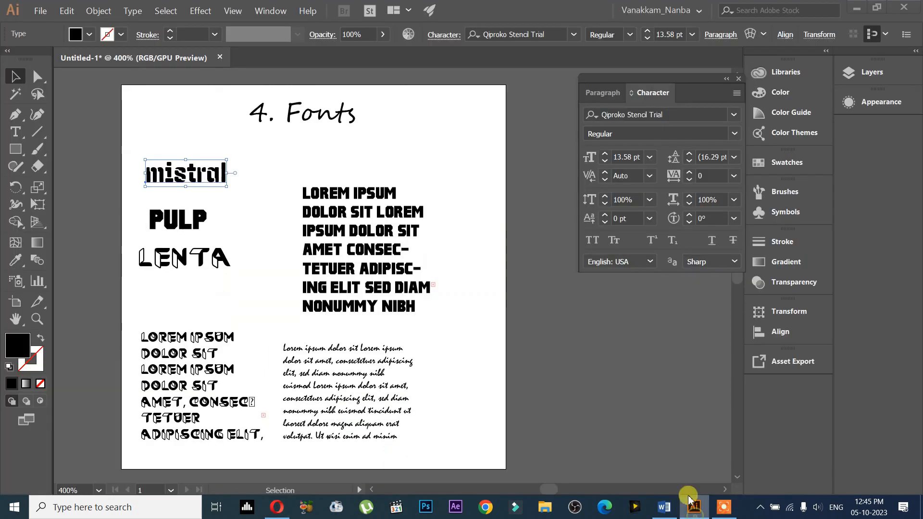
pyautogui.click(312, 116)
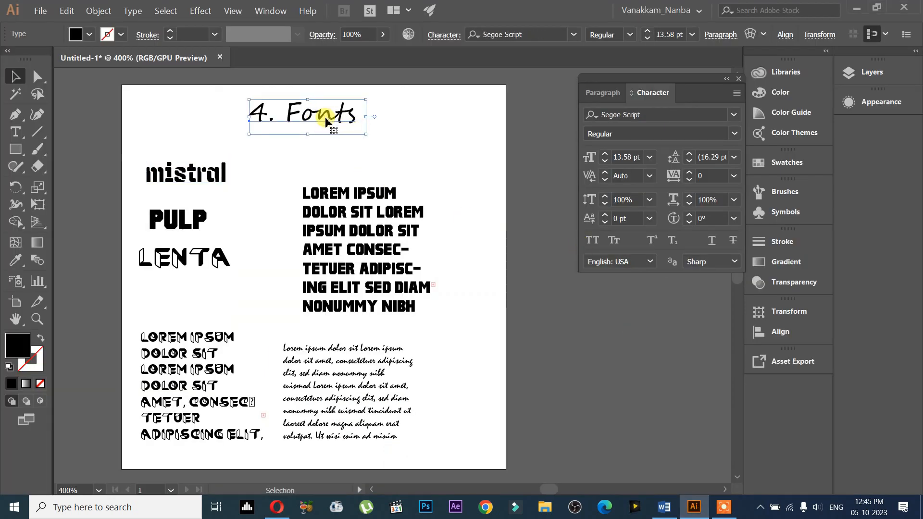
pyautogui.moveTo(208, 283); pyautogui.dragTo(208, 283)
pyautogui.moveTo(190, 219); pyautogui.dragTo(196, 242)
pyautogui.moveTo(193, 175); pyautogui.dragTo(240, 162)
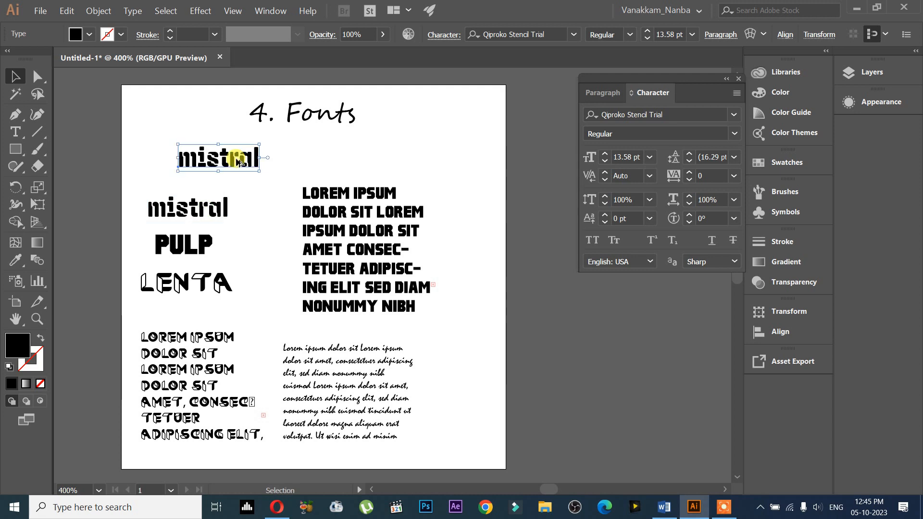
# Replace the wording of the copied mistral text below the heading with "vanakkam nanba".
pyautogui.doubleClick(243, 163)
pyautogui.hotkey('ctrl', 'a')
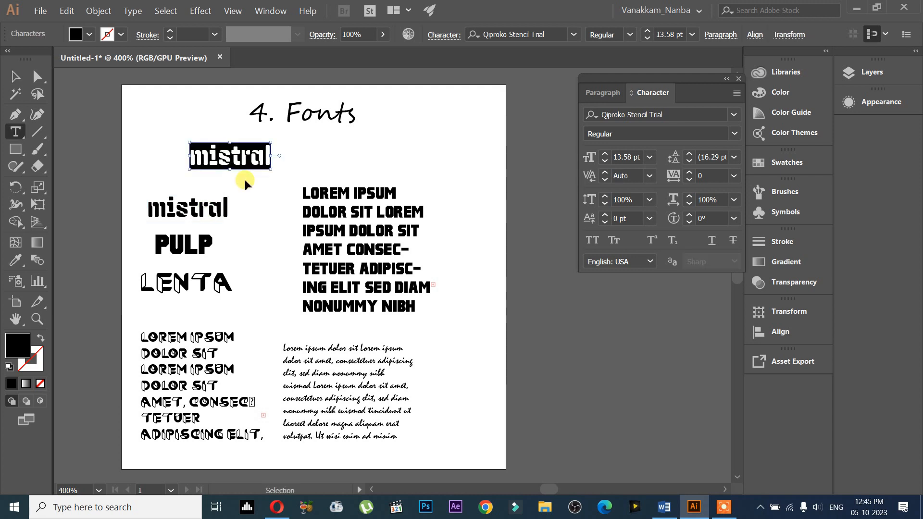
pyautogui.write('vanakkam n')
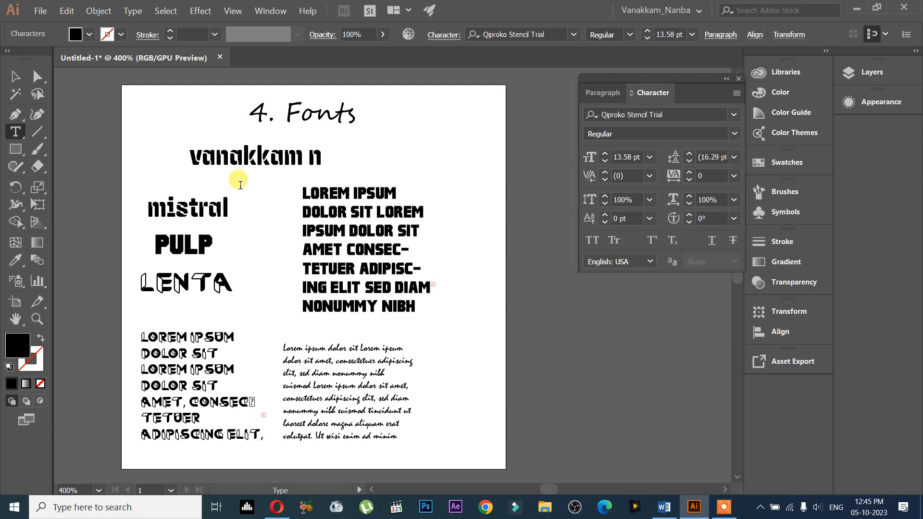
pyautogui.write('anba')
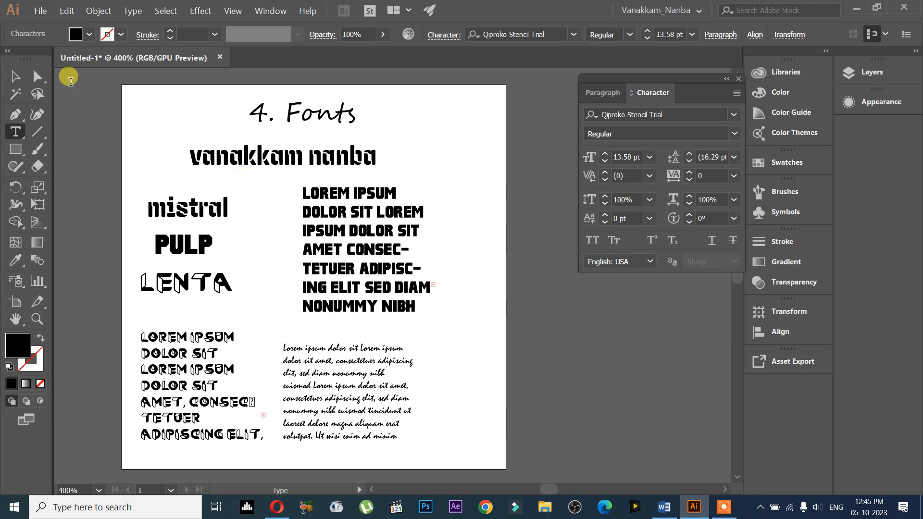
# Reposition the "vanakkam nanba" text under the heading and widen it to a horizontal scale of 102.34%.
pyautogui.click(14, 76)
pyautogui.moveTo(317, 159); pyautogui.dragTo(308, 159)
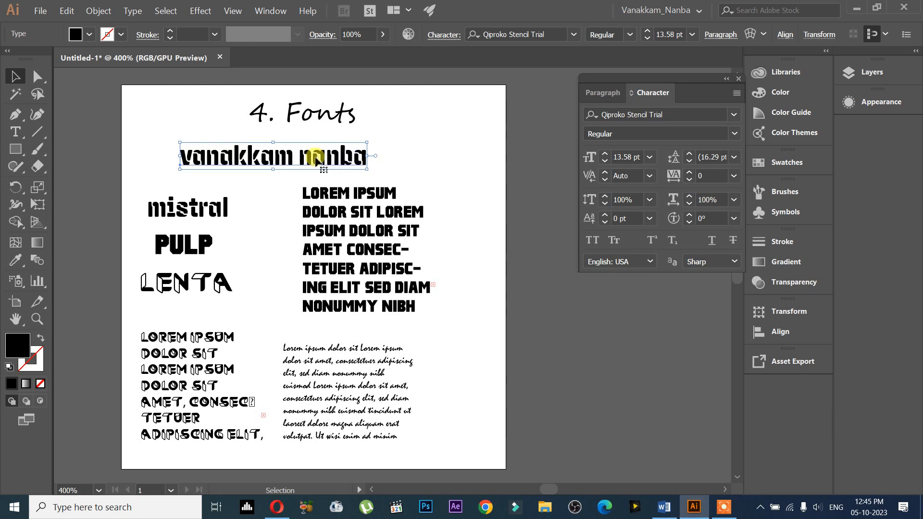
pyautogui.moveTo(368, 155)
pyautogui.mouseDown()
pyautogui.moveTo(379, 156)
pyautogui.moveTo(366, 159)
pyautogui.mouseUp()
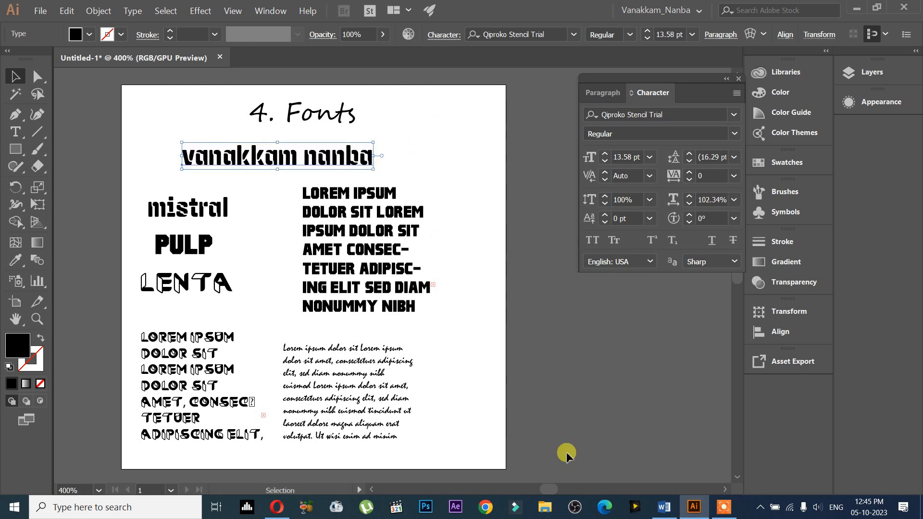
# Check the name of the downloaded font on the DaFont page in the browser and return to Illustrator.
pyautogui.click(283, 514)
pyautogui.click(292, 11)
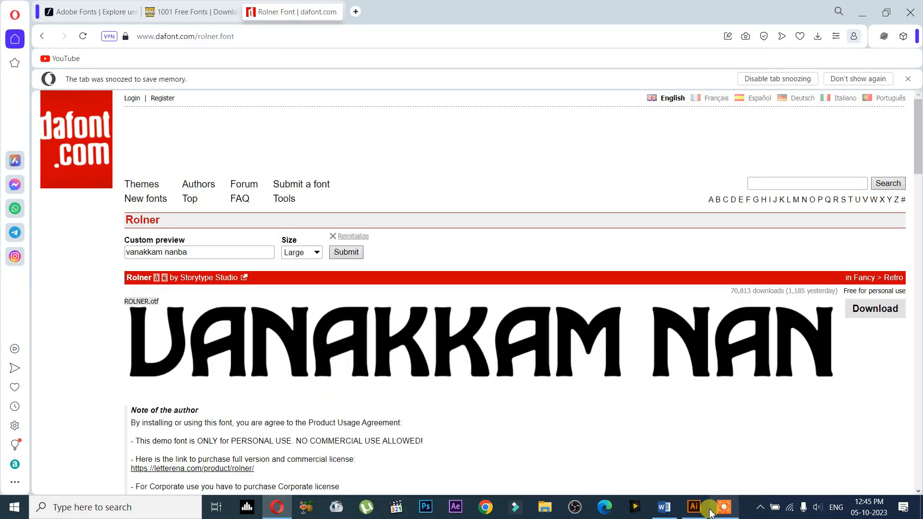
pyautogui.click(694, 507)
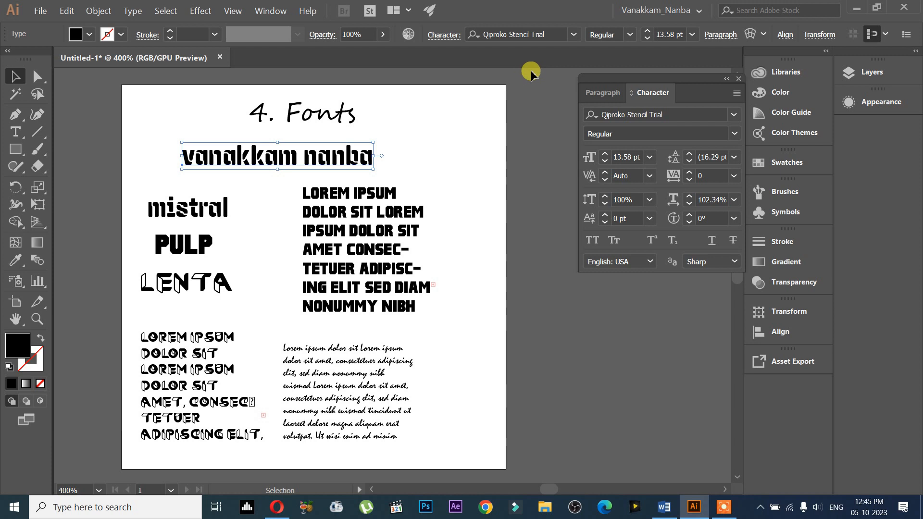
# Turn off the Typekit filter, find fonts matching "rol", apply ROLNER to "vanakkam nanba", and recentre the text under the heading.
pyautogui.click(574, 36)
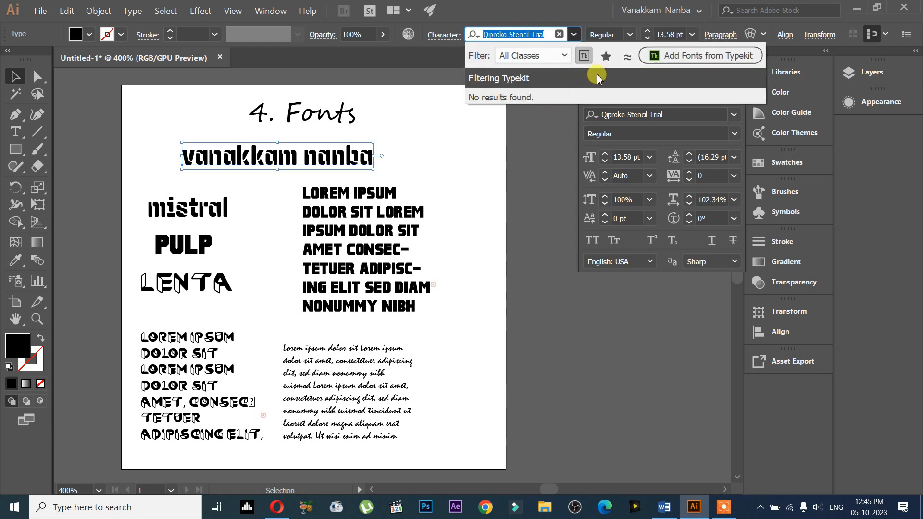
pyautogui.click(585, 56)
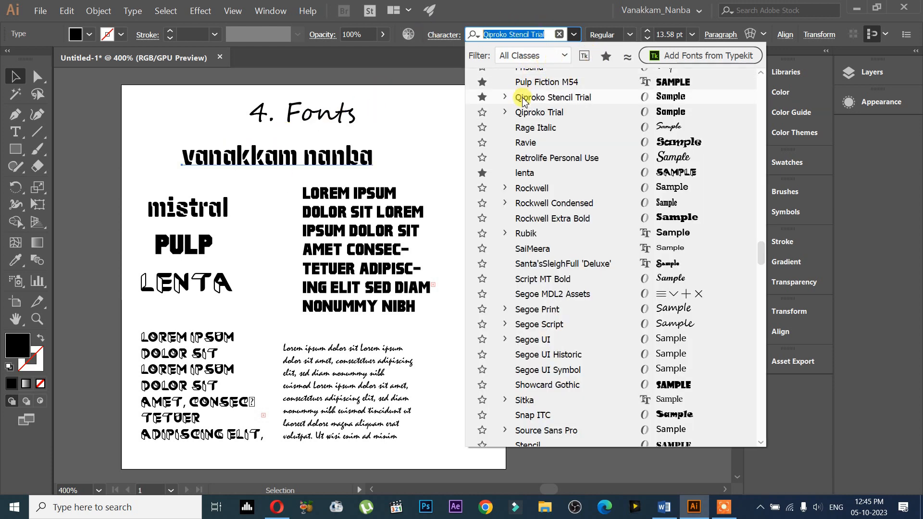
pyautogui.write('rol')
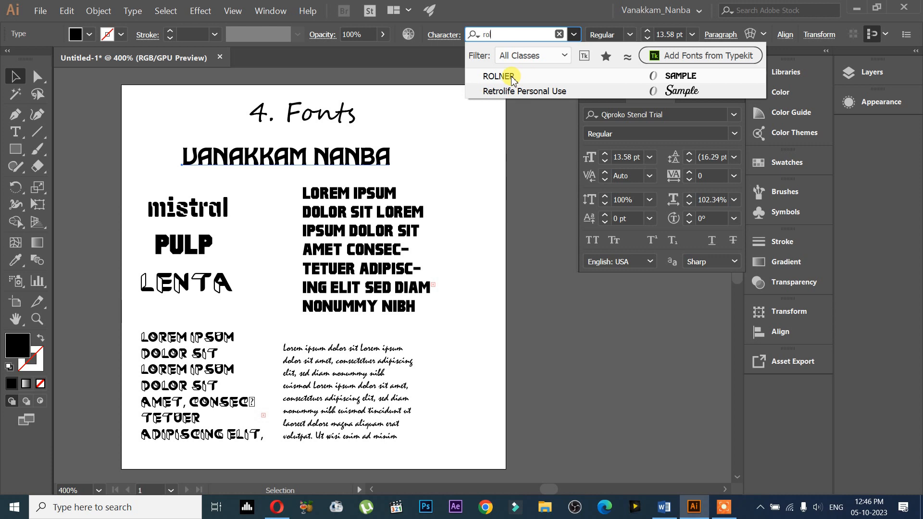
pyautogui.click(514, 80)
pyautogui.moveTo(327, 168); pyautogui.dragTo(368, 163)
# Show the Typekit filter on the font list of the "vanakkam nanba" text and turn it off again.
pyautogui.click(573, 35)
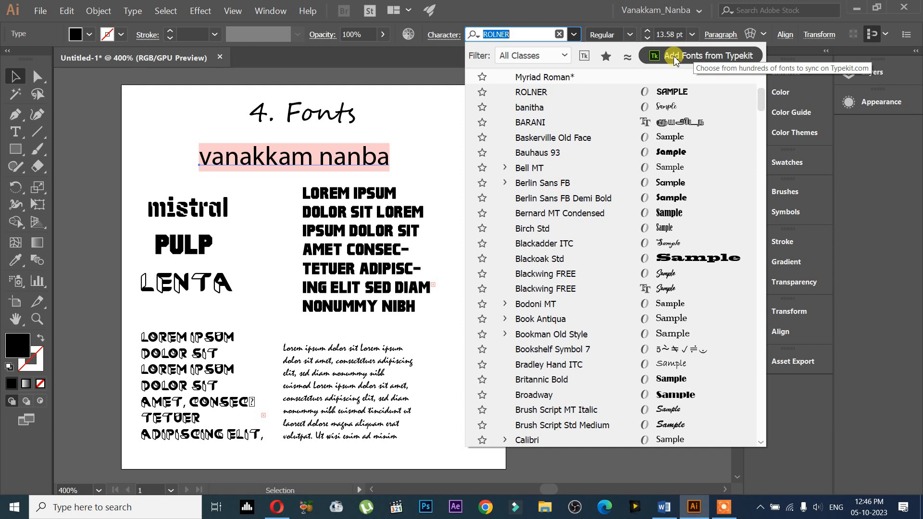
pyautogui.click(584, 57)
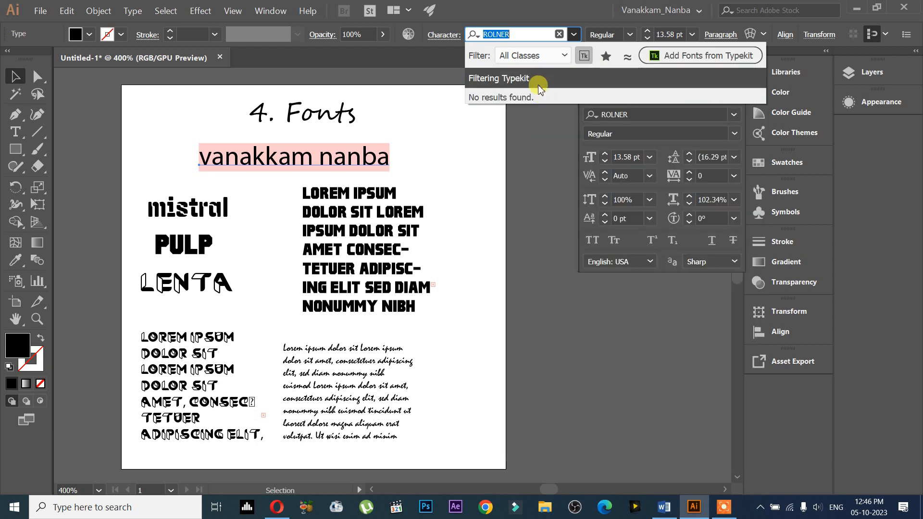
pyautogui.click(584, 60)
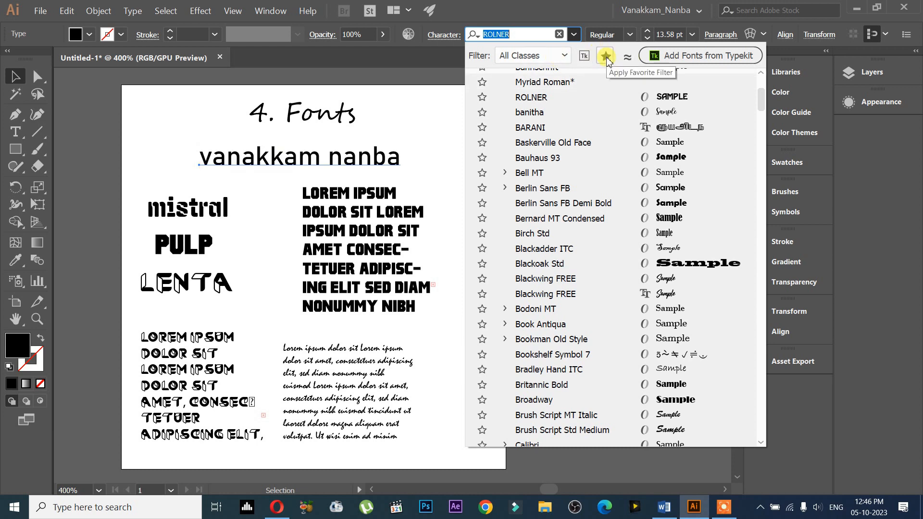
# Preview "vanakkam nanba" in the Handwritten, Serif, Script and Decorative font classes, reset the filter to All Classes, and leave the font unchanged.
pyautogui.click(566, 57)
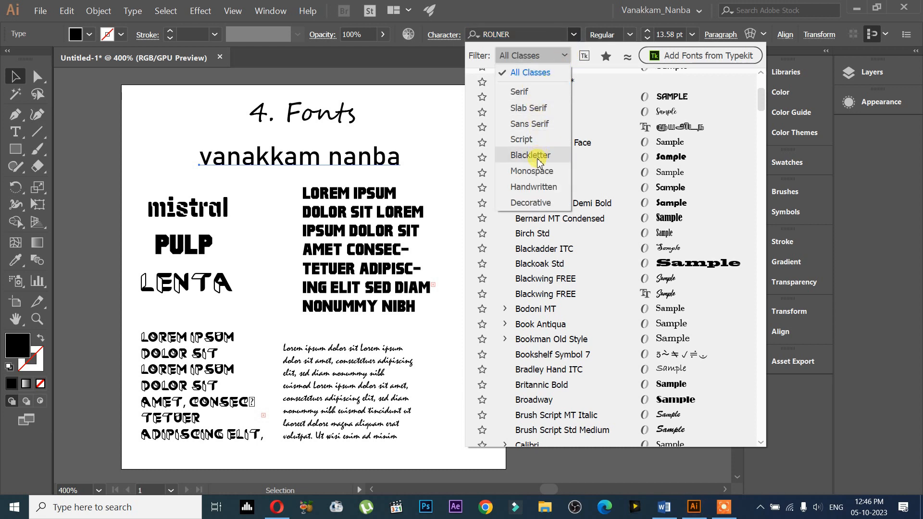
pyautogui.click(534, 187)
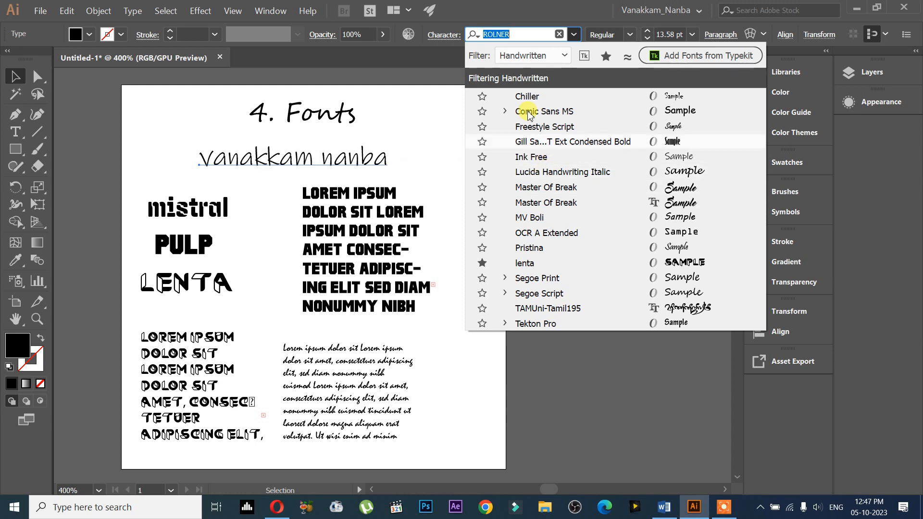
pyautogui.click(564, 56)
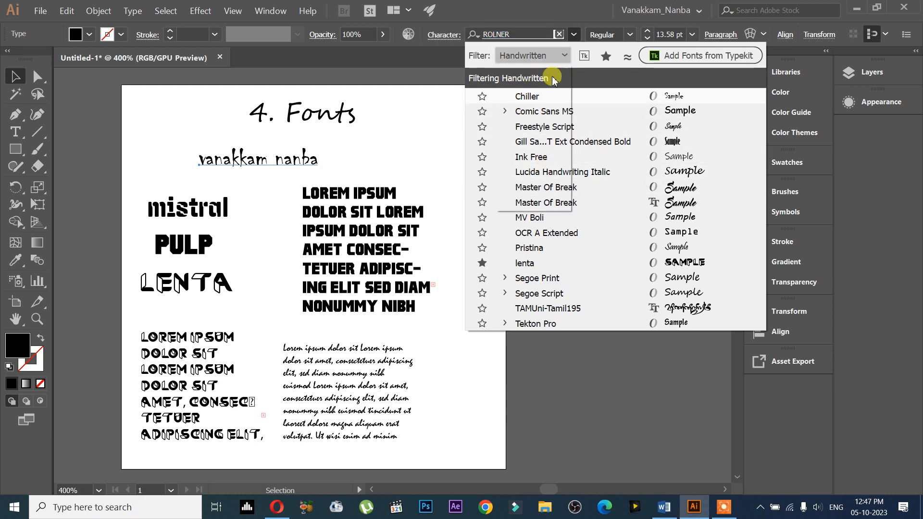
pyautogui.click(529, 90)
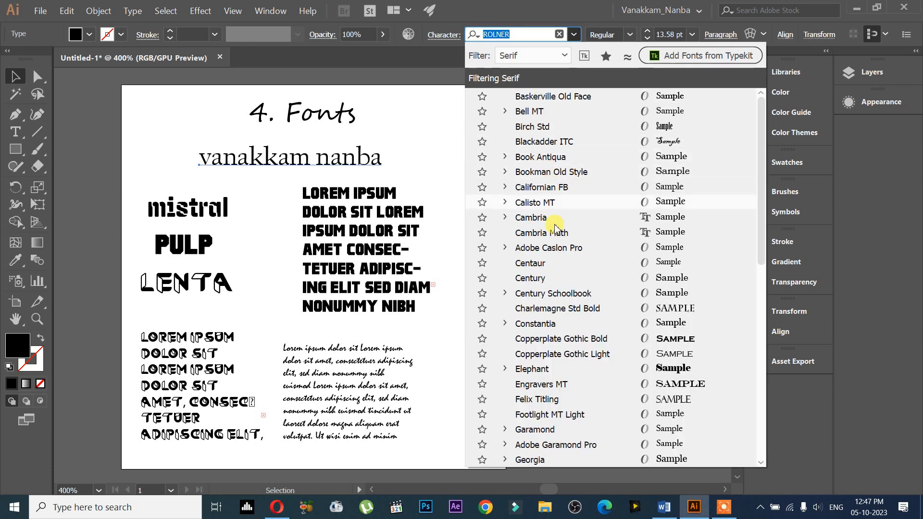
pyautogui.click(568, 56)
pyautogui.click(545, 139)
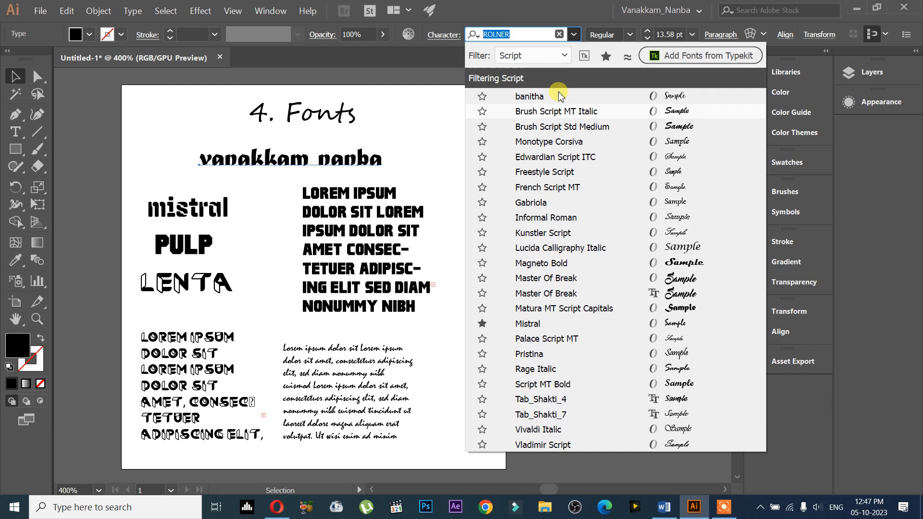
pyautogui.click(563, 56)
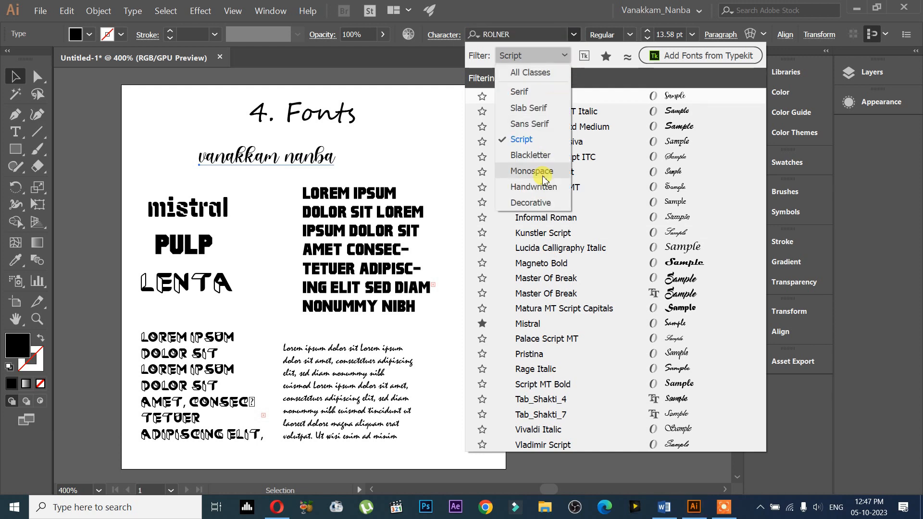
pyautogui.click(534, 200)
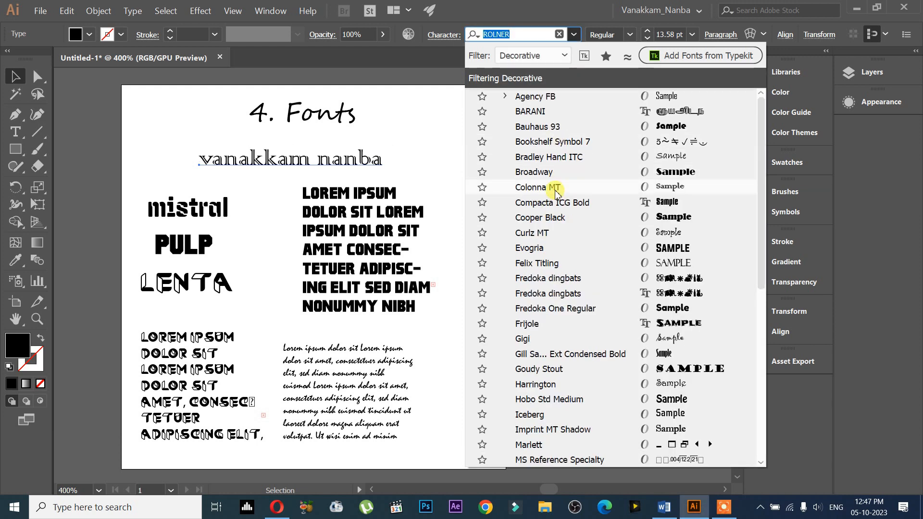
pyautogui.click(565, 58)
pyautogui.click(509, 68)
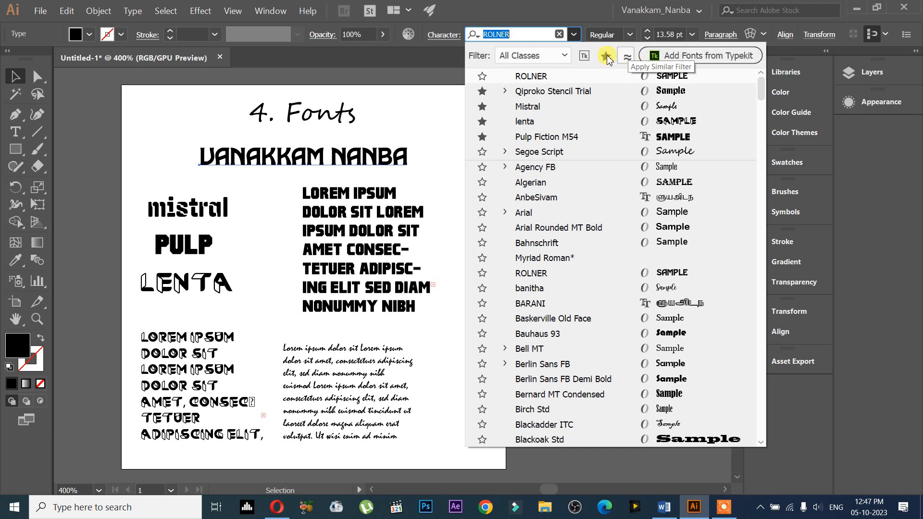
pyautogui.click(228, 122)
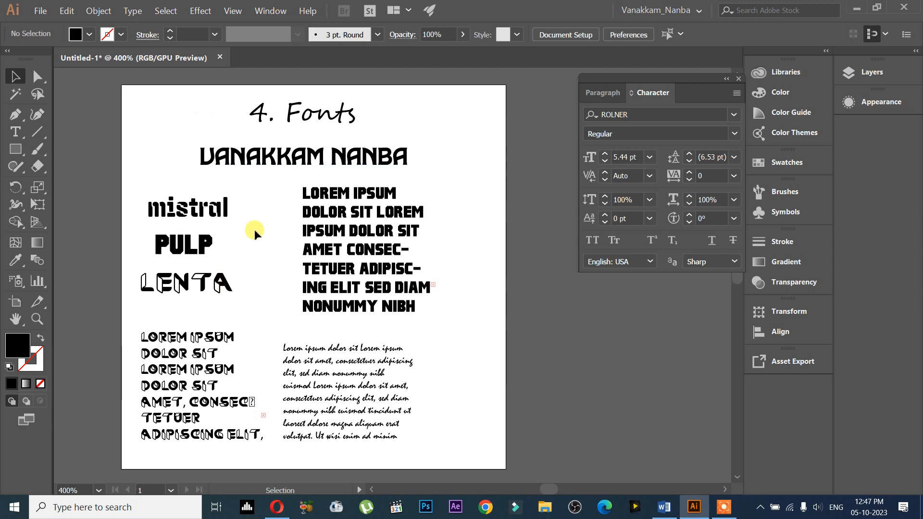
# Preview fonts from the full list on the "pulp" text and leave its font unchanged.
pyautogui.click(190, 248)
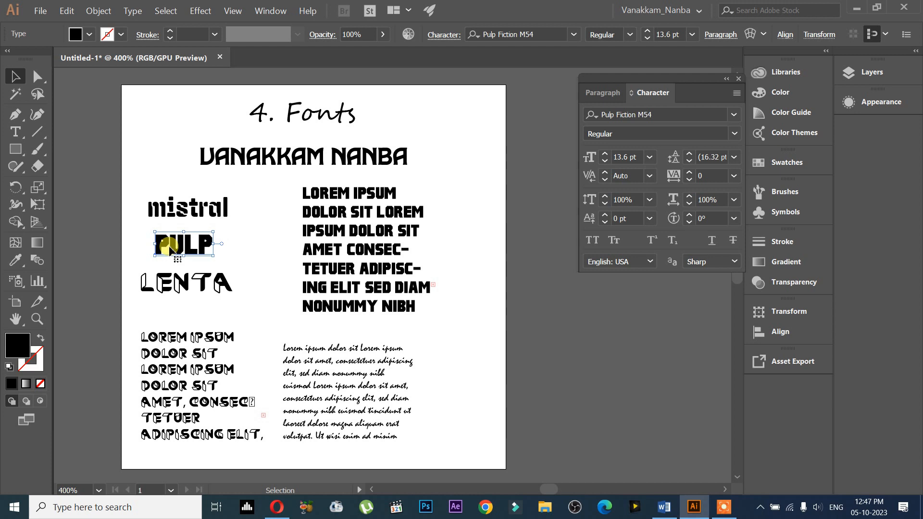
pyautogui.click(577, 33)
pyautogui.scroll(-6, 668, 139)
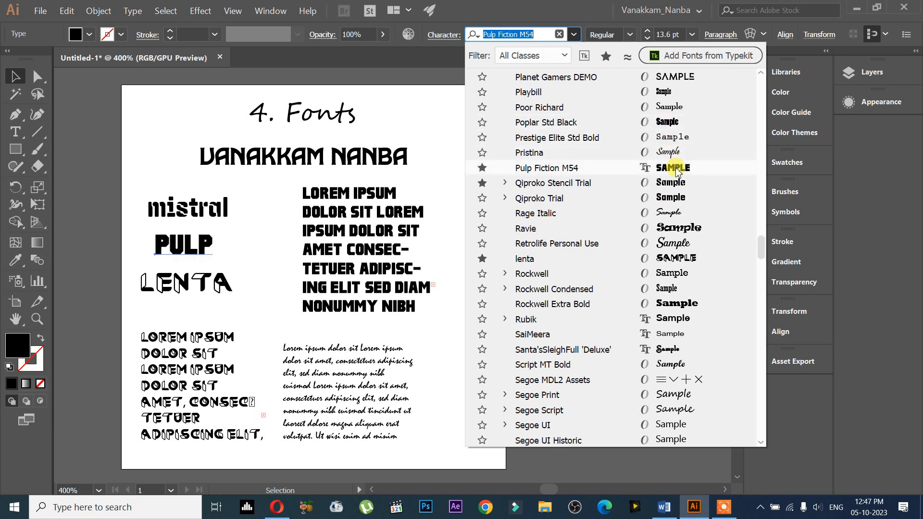
pyautogui.scroll(-3, 673, 198)
pyautogui.scroll(-6, 675, 279)
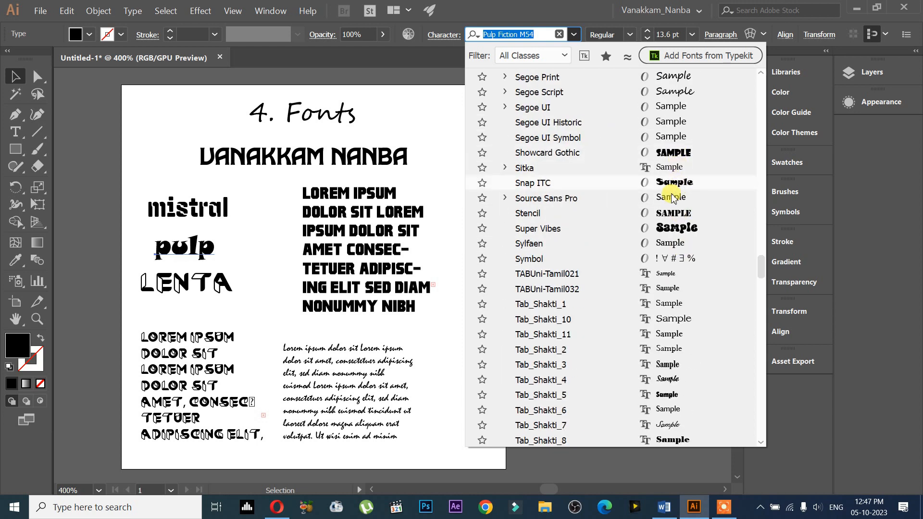
pyautogui.click(307, 207)
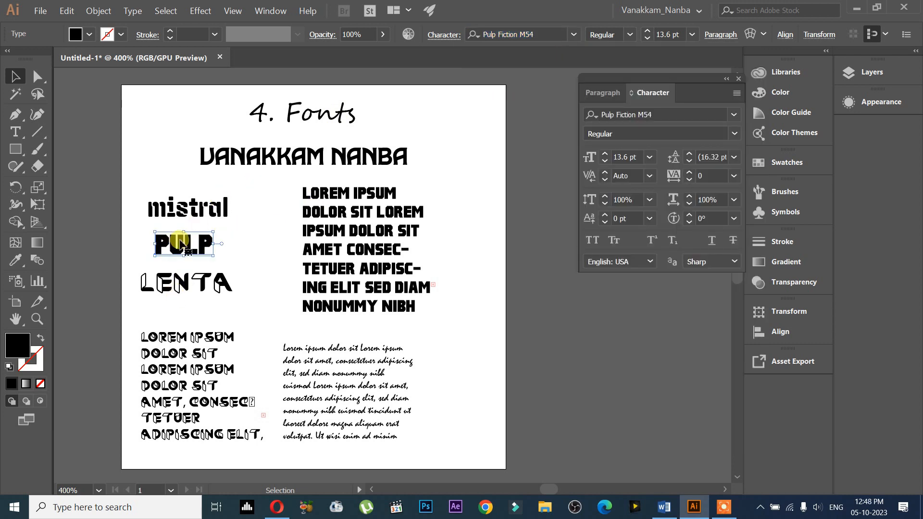
# Filter the font list to fonts similar to Pulp Fiction M54 and apply Berlin Sans FB Demi Bold to the "pulp" text.
pyautogui.click(575, 35)
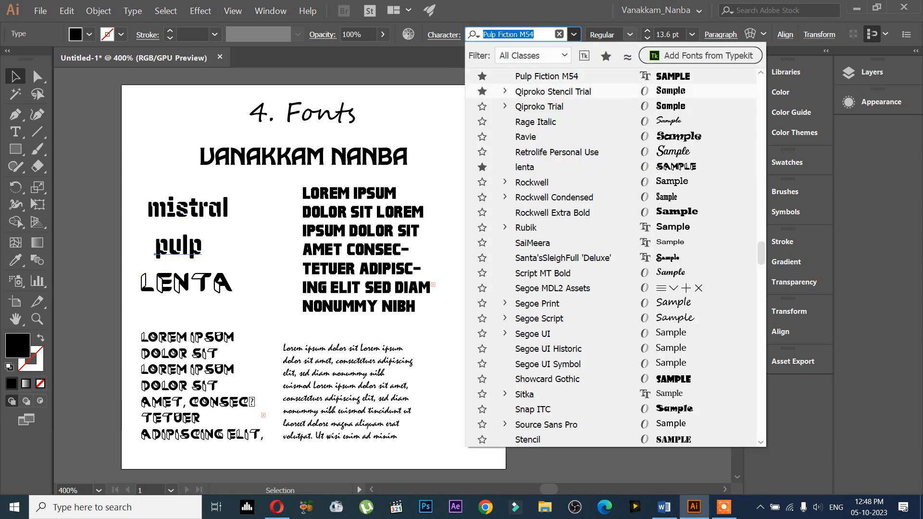
pyautogui.click(629, 57)
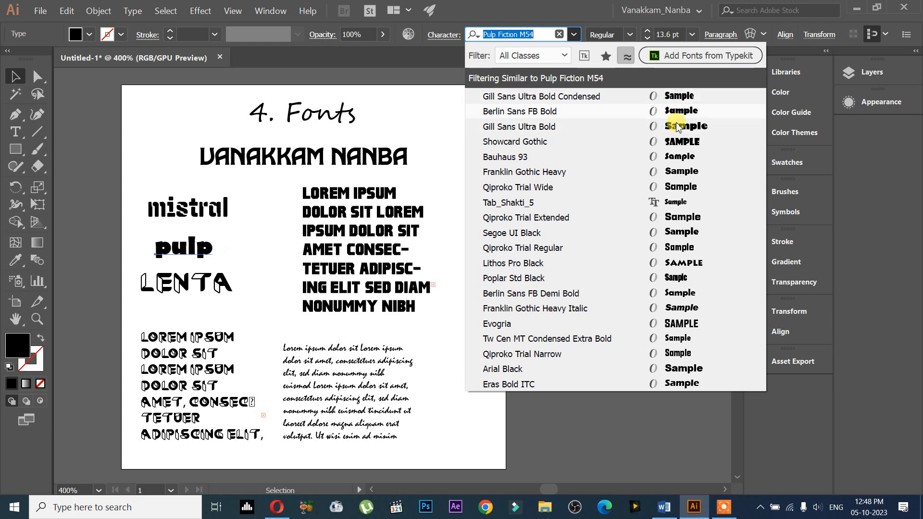
pyautogui.click(698, 294)
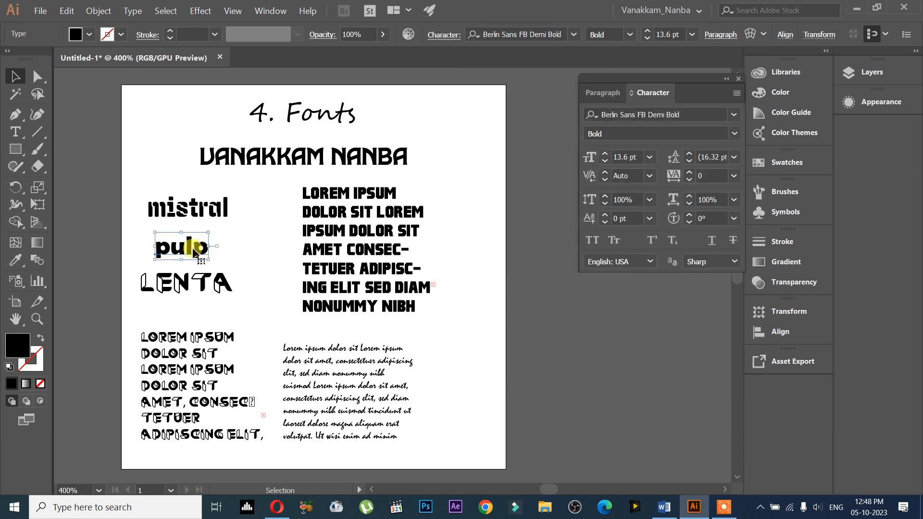
pyautogui.click(262, 227)
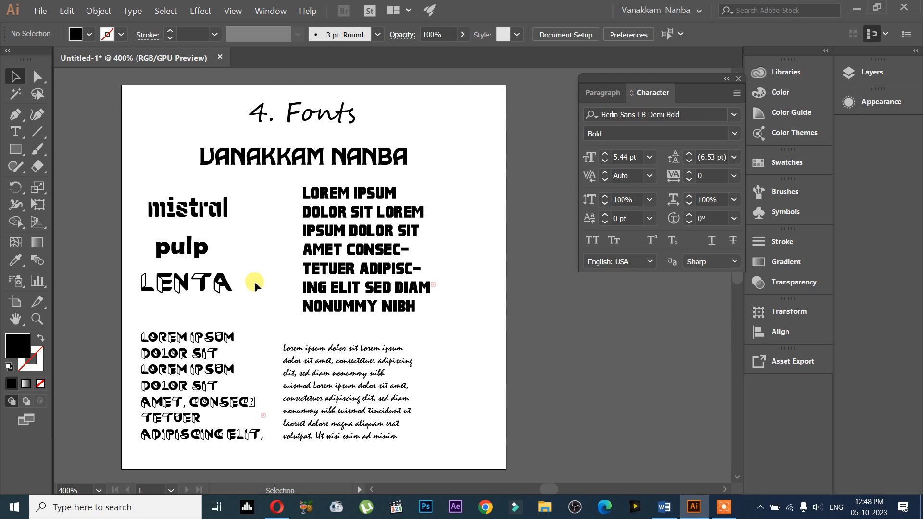
# Show the fonts similar to Mistral for the script paragraph under the all-caps one, and turn the similarity filter off.
pyautogui.click(342, 393)
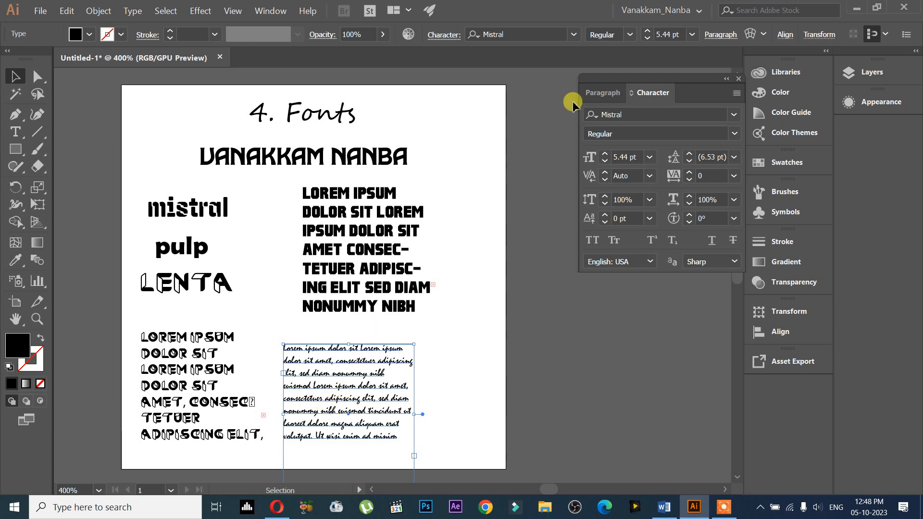
pyautogui.click(573, 35)
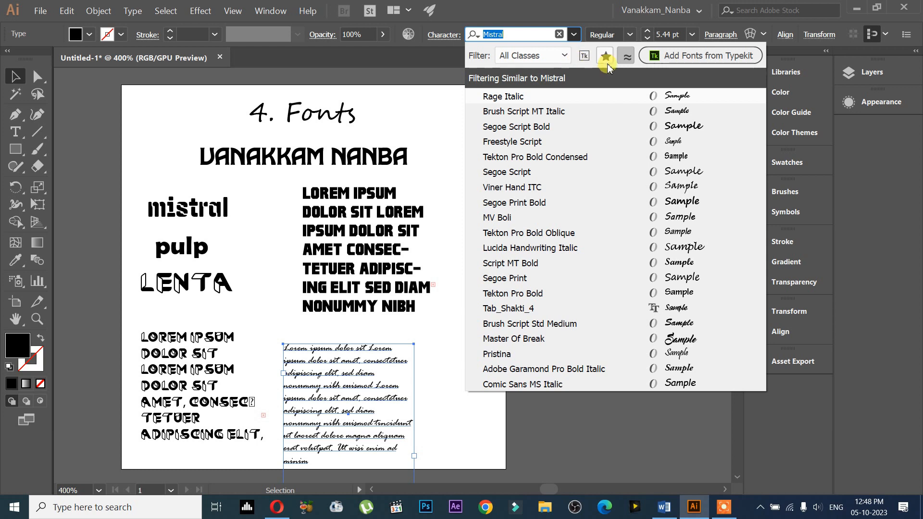
pyautogui.click(626, 55)
pyautogui.click(626, 56)
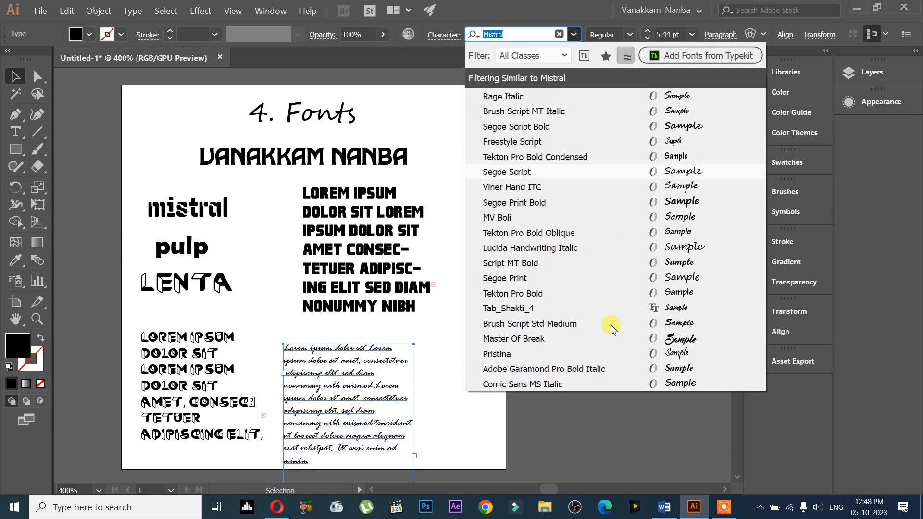
pyautogui.click(626, 56)
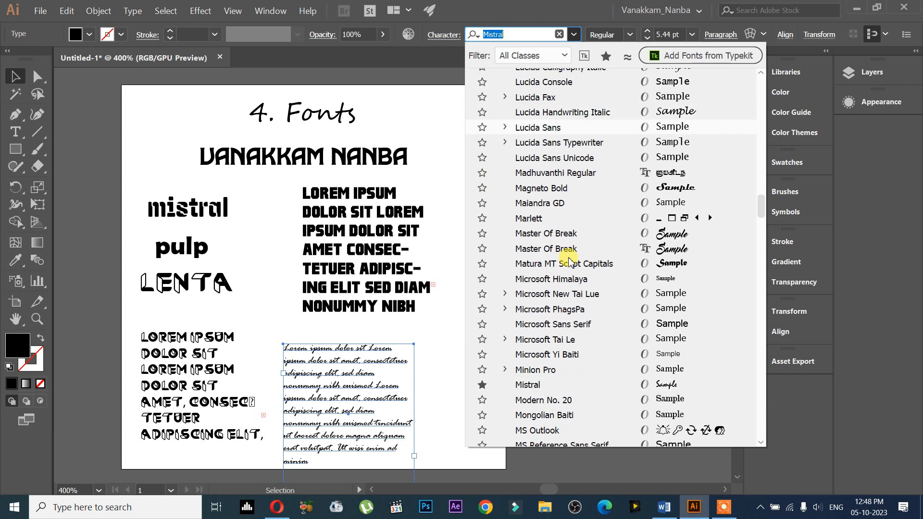
pyautogui.click(625, 55)
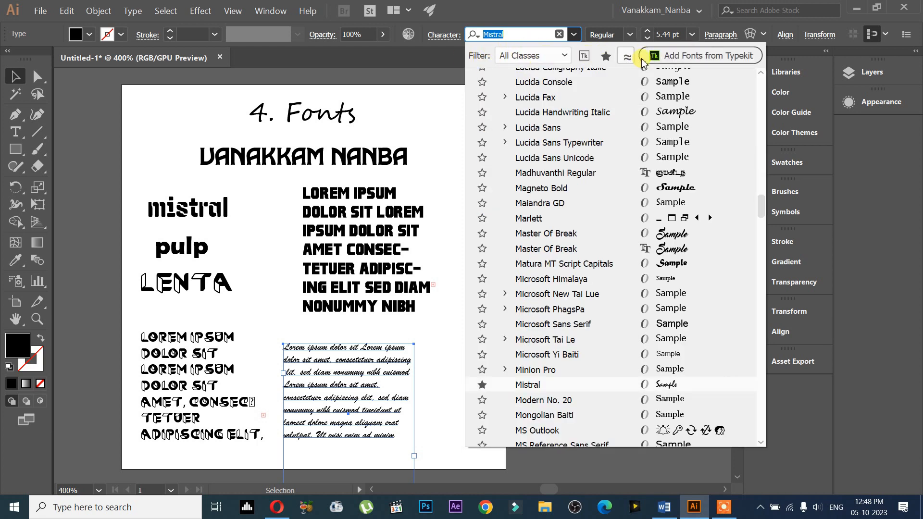
# Preview further fonts from the full list on the Mistral paragraph, keep its font, and select the "4. Fonts" heading.
pyautogui.scroll(-10, 582, 157)
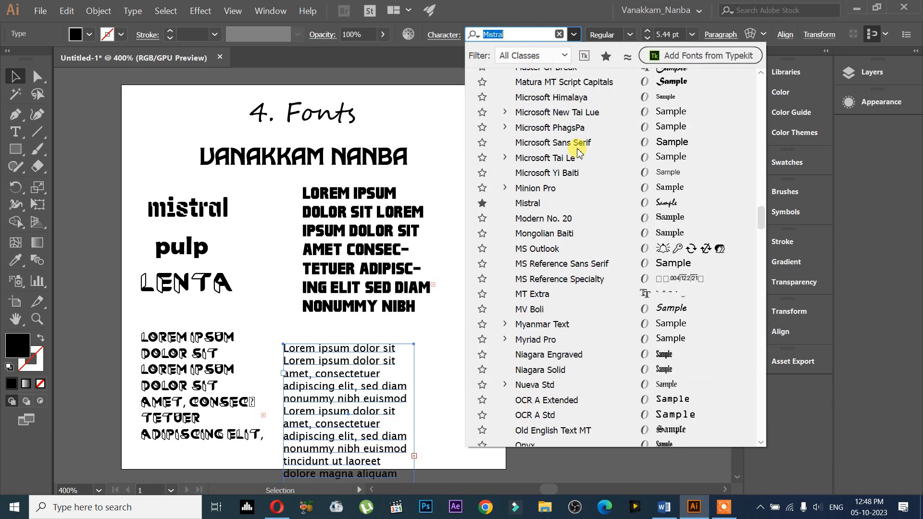
pyautogui.scroll(-10, 582, 157)
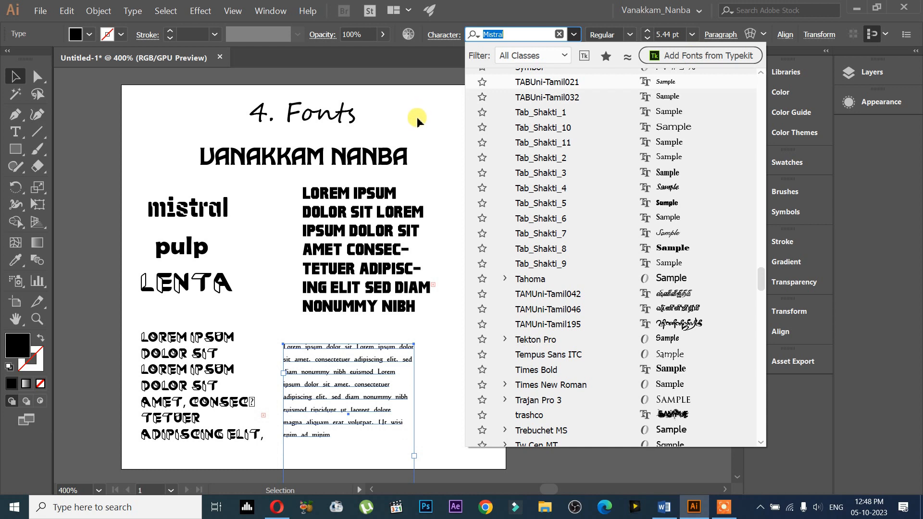
pyautogui.press('Return')
pyautogui.click(469, 144)
pyautogui.click(355, 114)
# Switch to the TYPE topic list in Word, undo the current highlight on item 4, "Fonts", and highlight it in yellow.
pyautogui.click(679, 508)
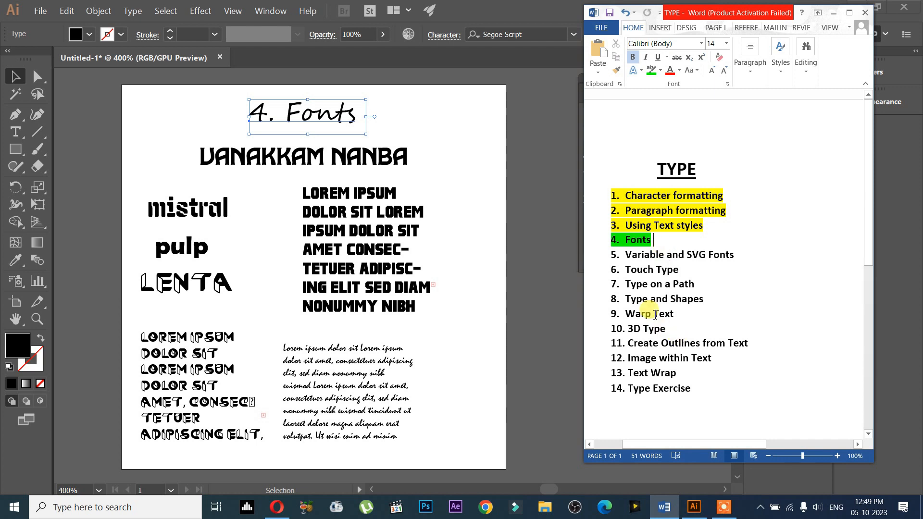
pyautogui.moveTo(685, 270); pyautogui.dragTo(624, 272)
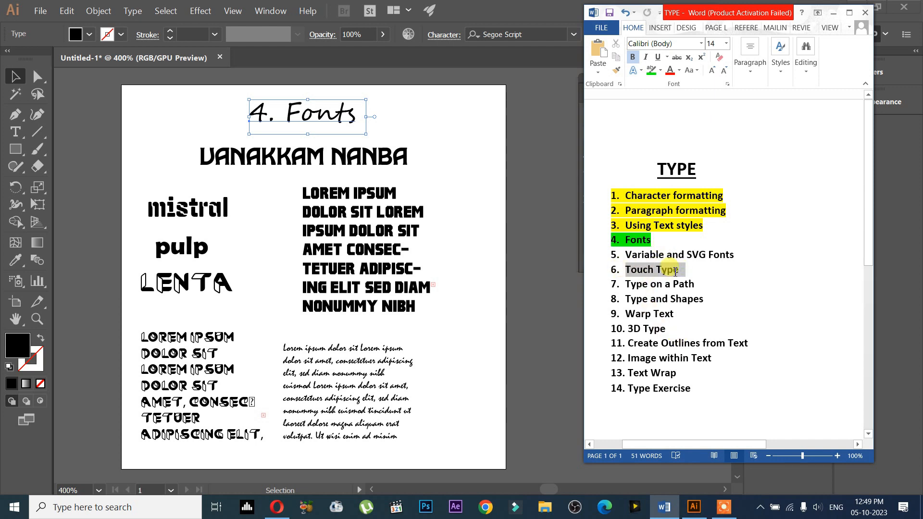
pyautogui.click(701, 287)
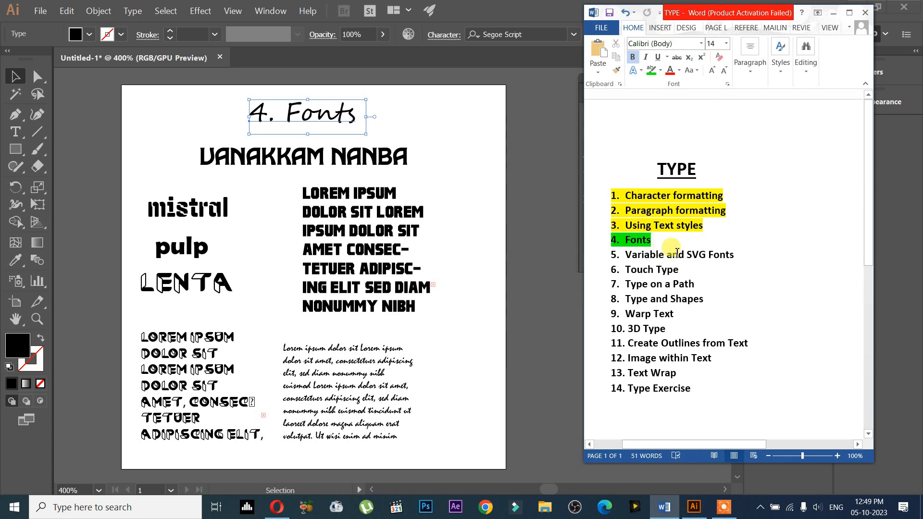
pyautogui.hotkey('ctrl', 'z')
pyautogui.click(670, 247)
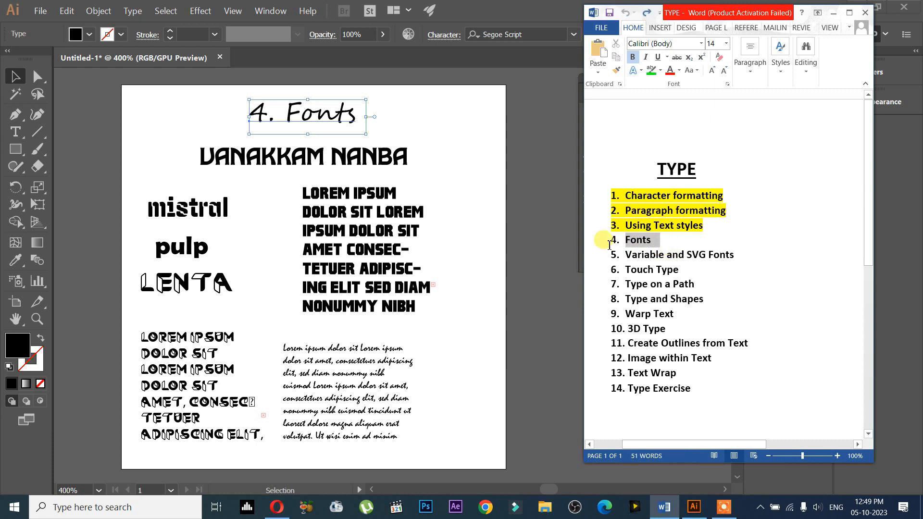
pyautogui.click(662, 72)
pyautogui.click(655, 85)
pyautogui.click(764, 251)
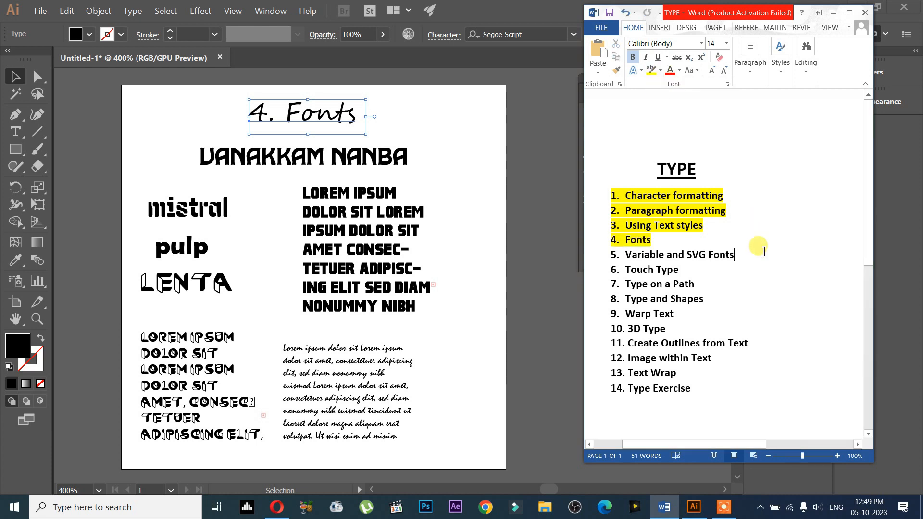